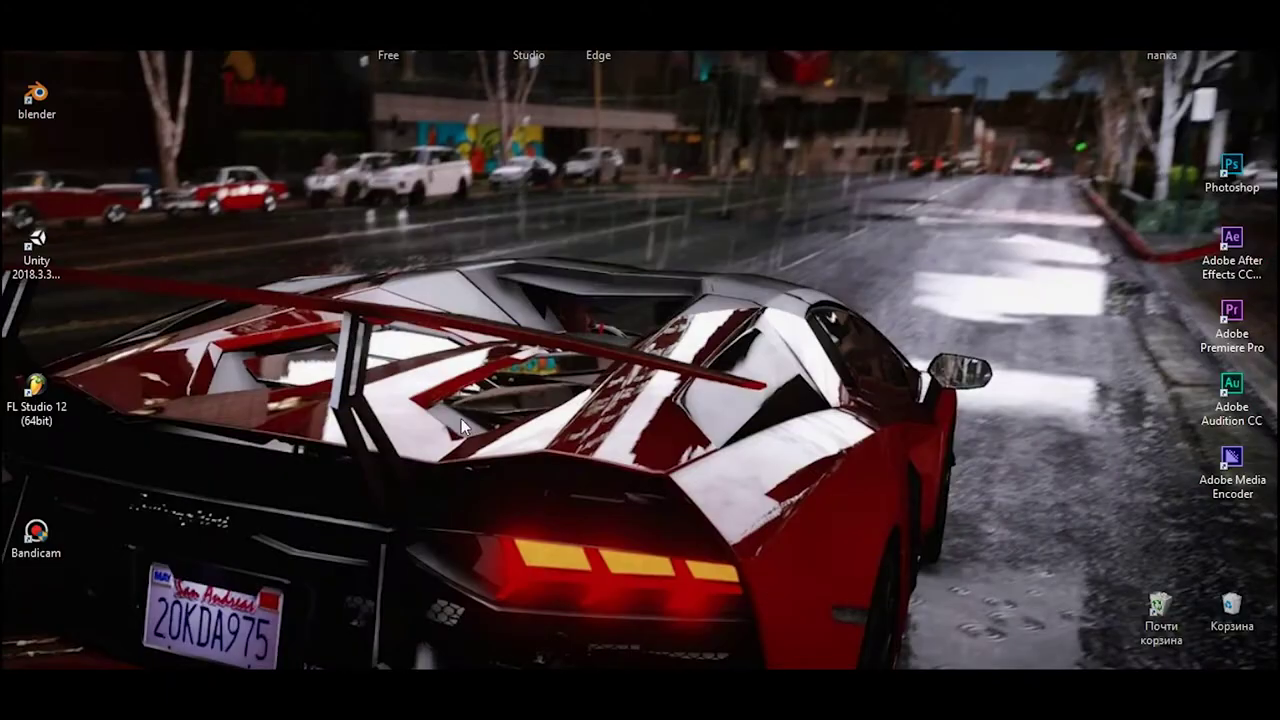
# Launch Unity 2018.3.3 and create the 3D project 'Car Driving' in D:\Unity Project
pyautogui.doubleClick(43, 254)
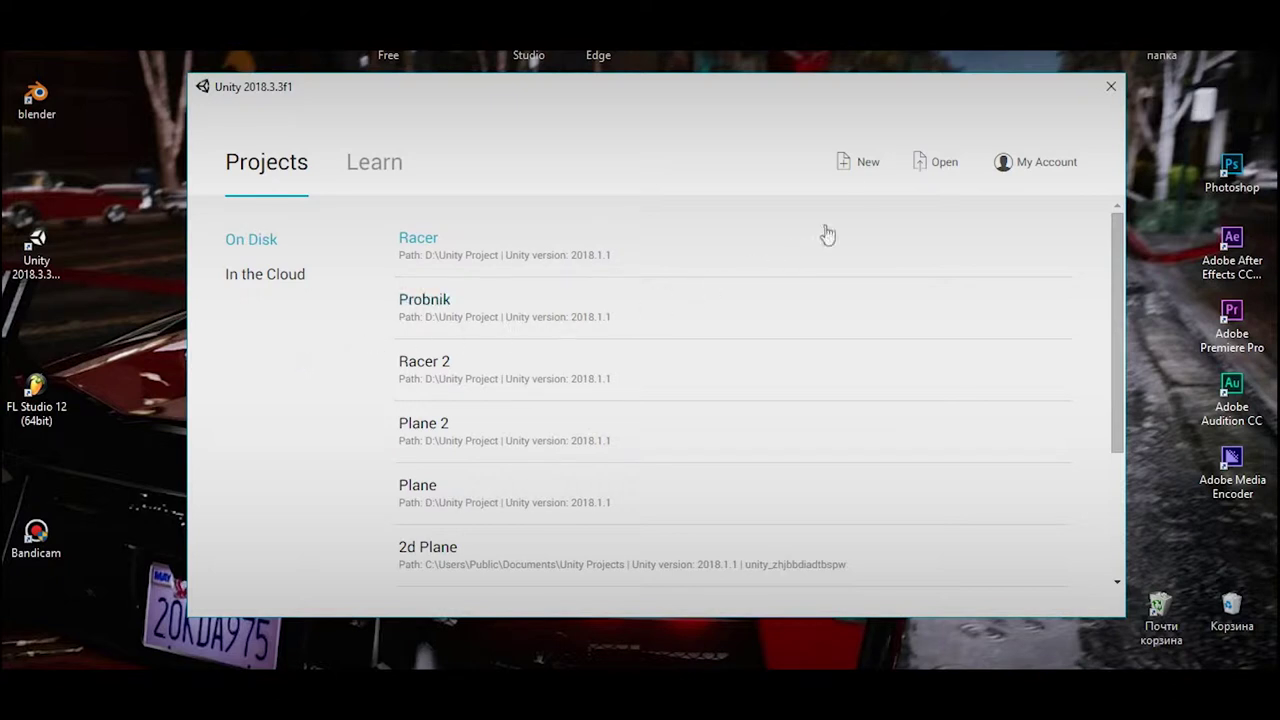
pyautogui.click(868, 170)
pyautogui.write('Car Driving')
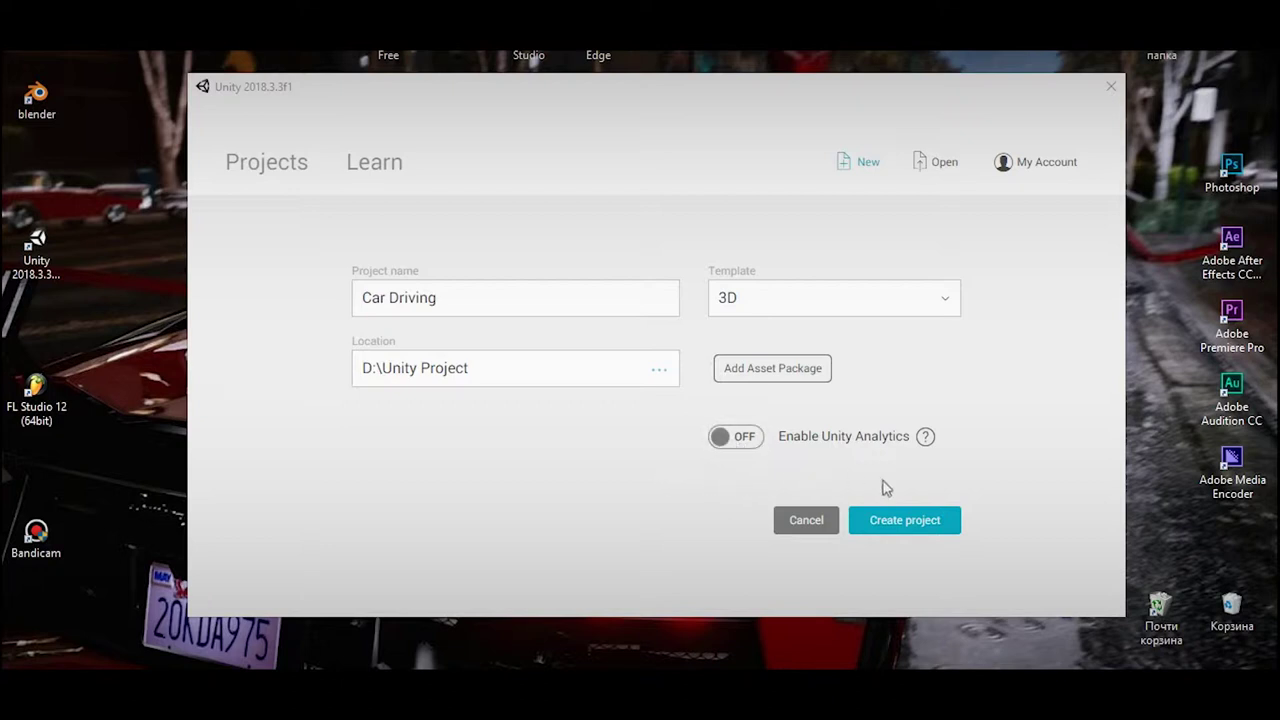
pyautogui.click(902, 521)
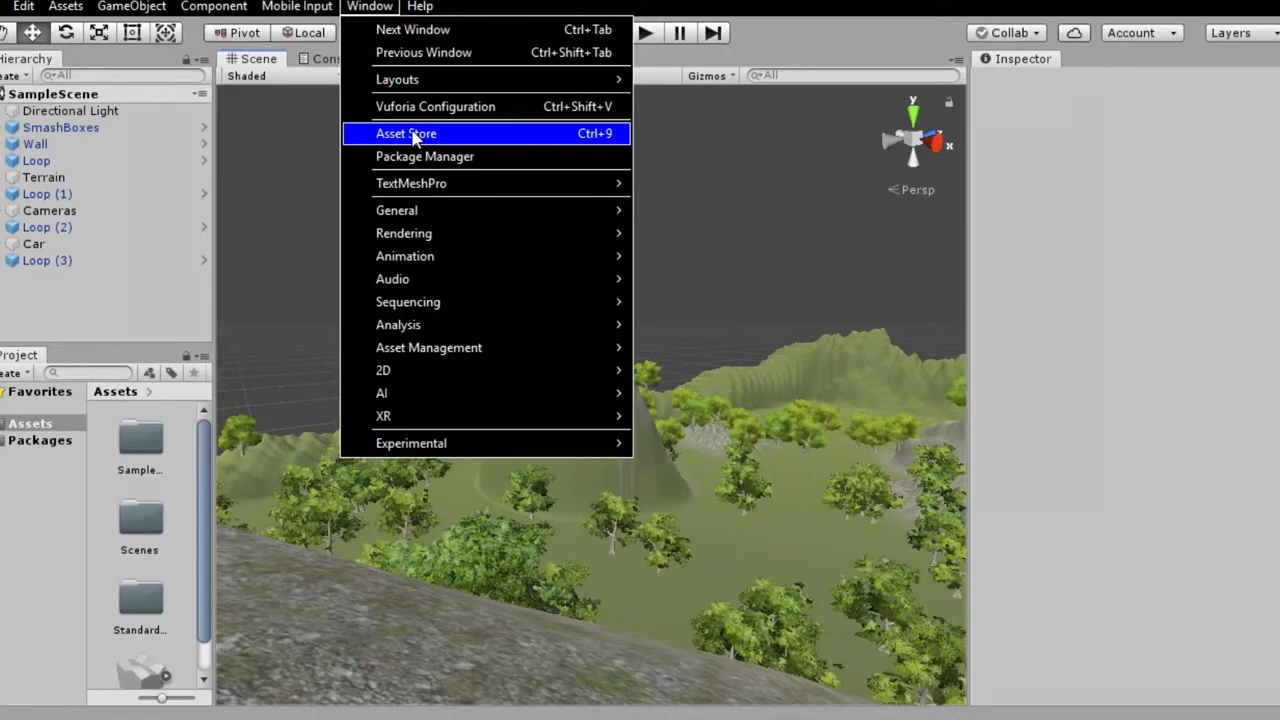
# Search the Asset Store for 'standard assets' and open the Standard Assets package page
pyautogui.click(413, 135)
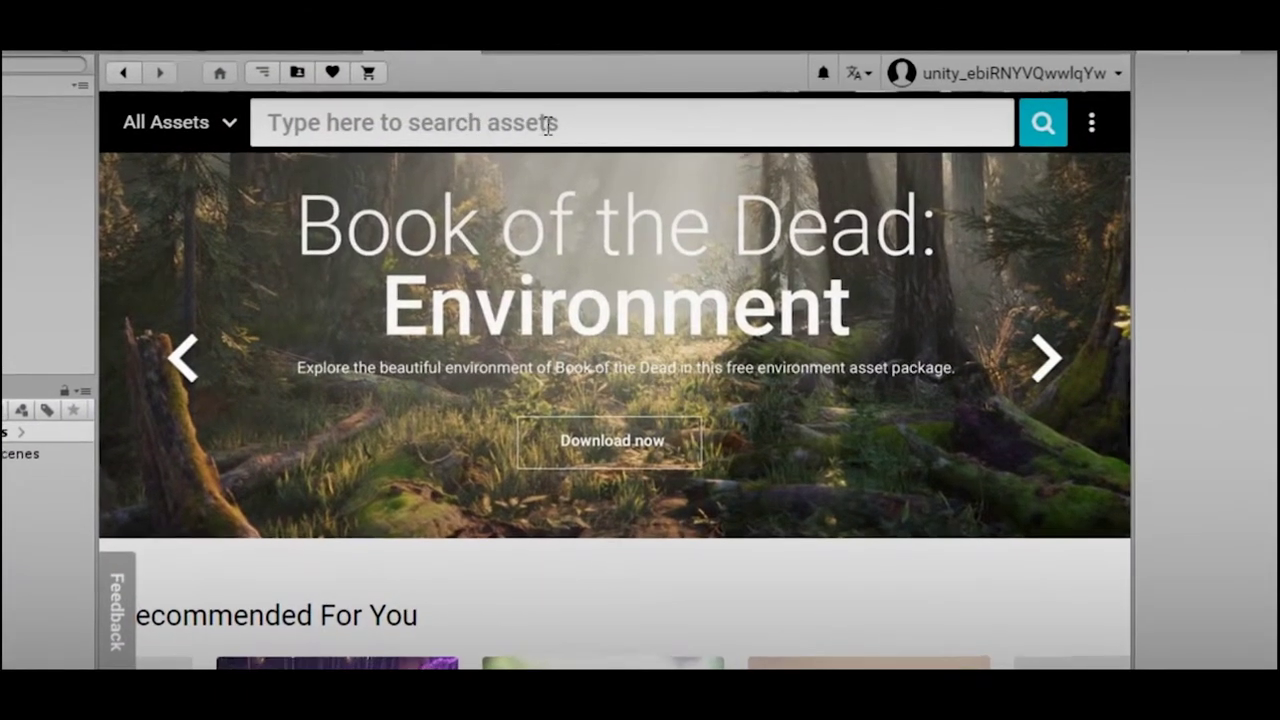
pyautogui.click(493, 136)
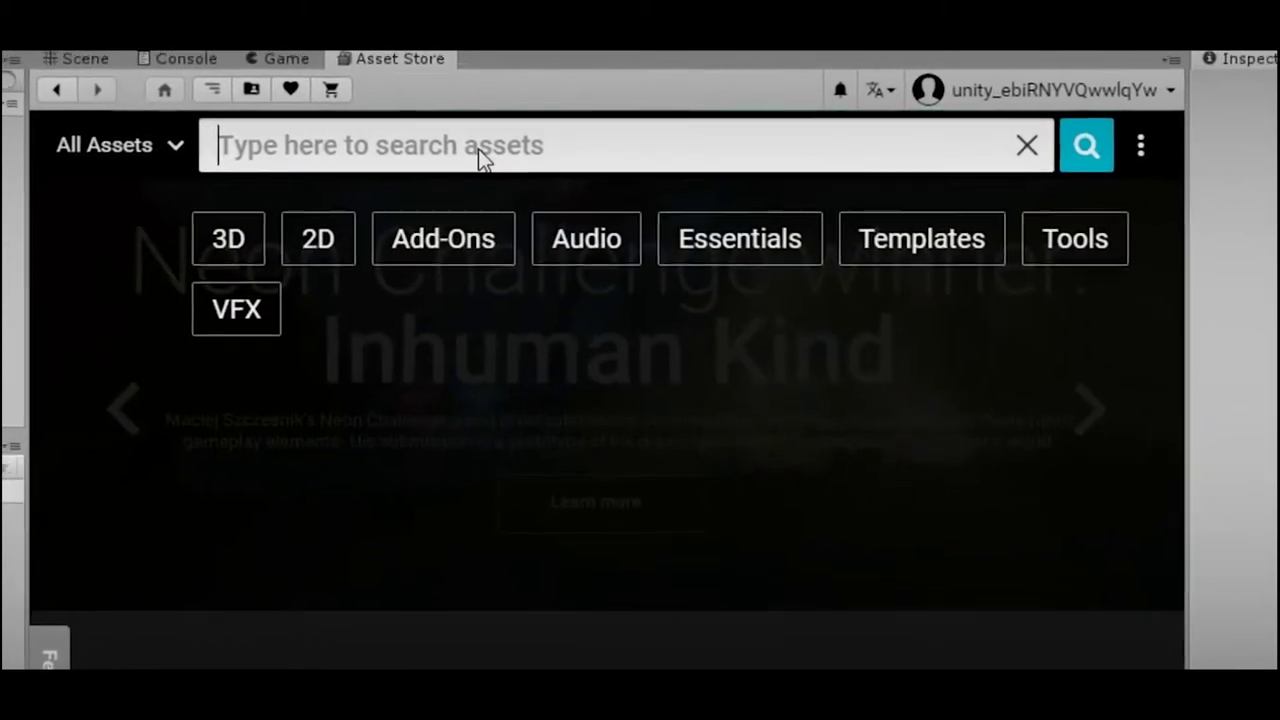
pyautogui.write('standa')
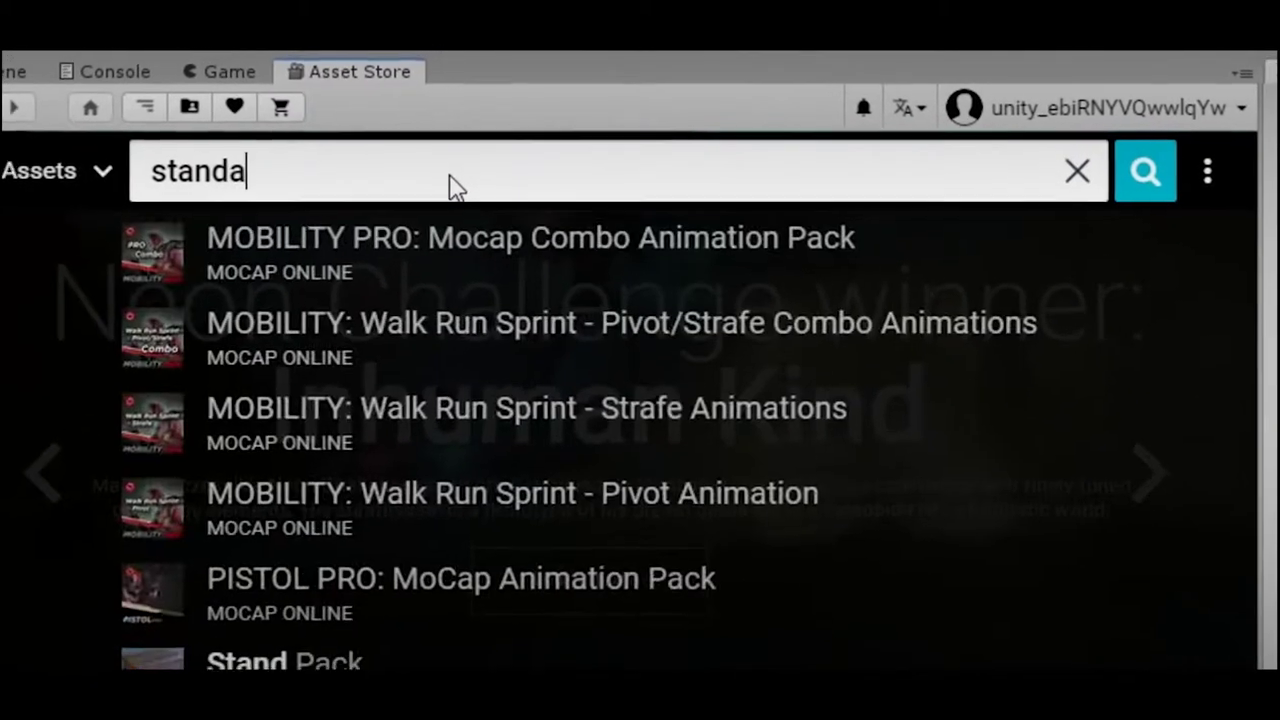
pyautogui.write('rd asset')
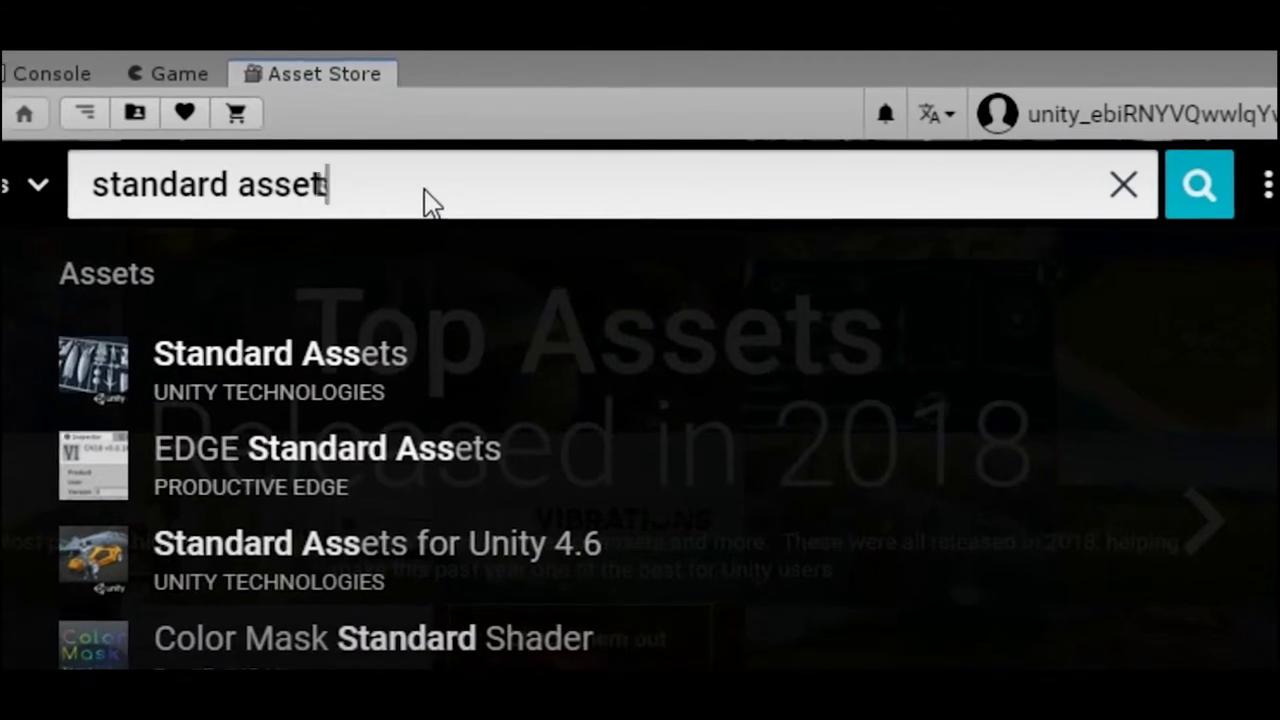
pyautogui.write('s')
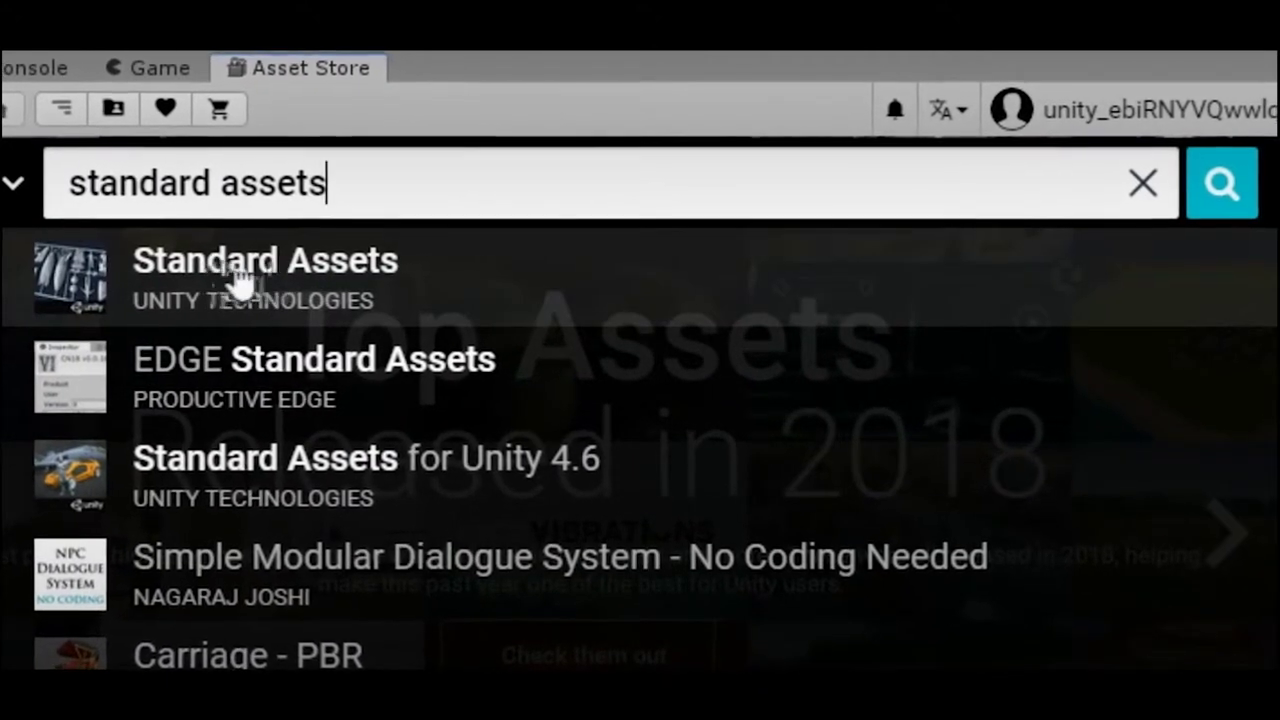
pyautogui.click(238, 266)
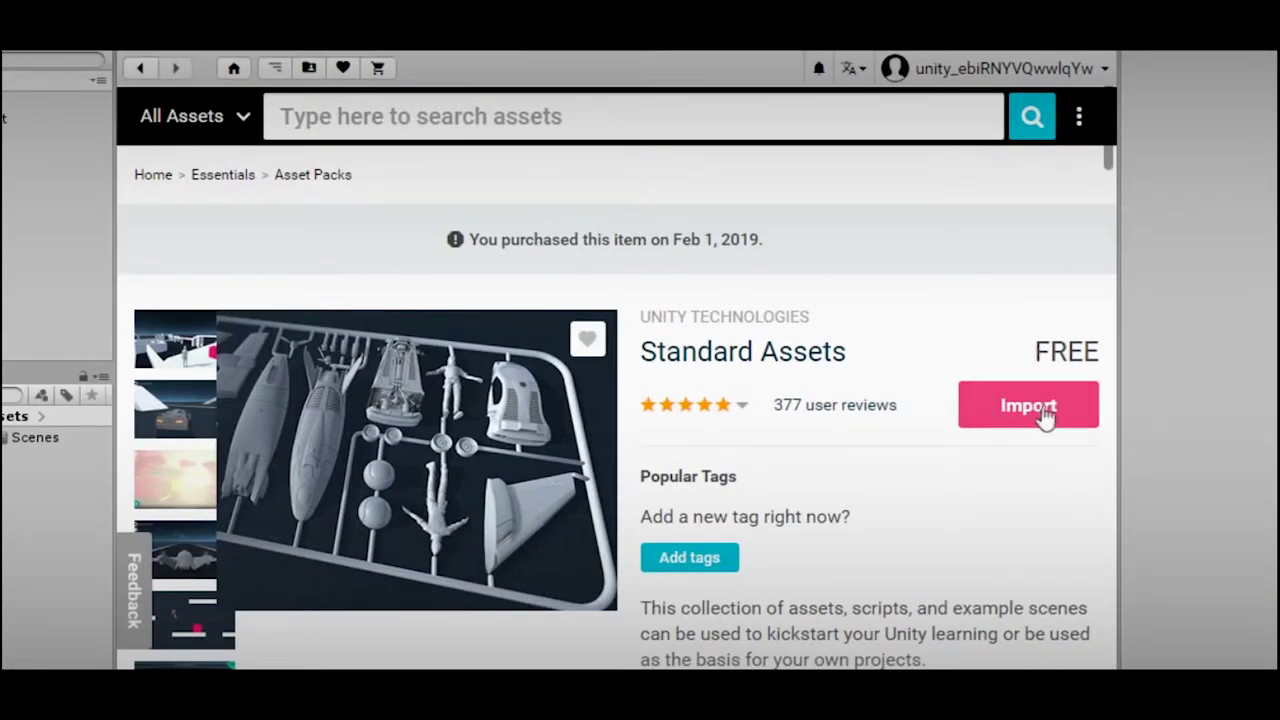
# Import every Standard Assets package file, then open the SampleScenes folder
pyautogui.click(985, 418)
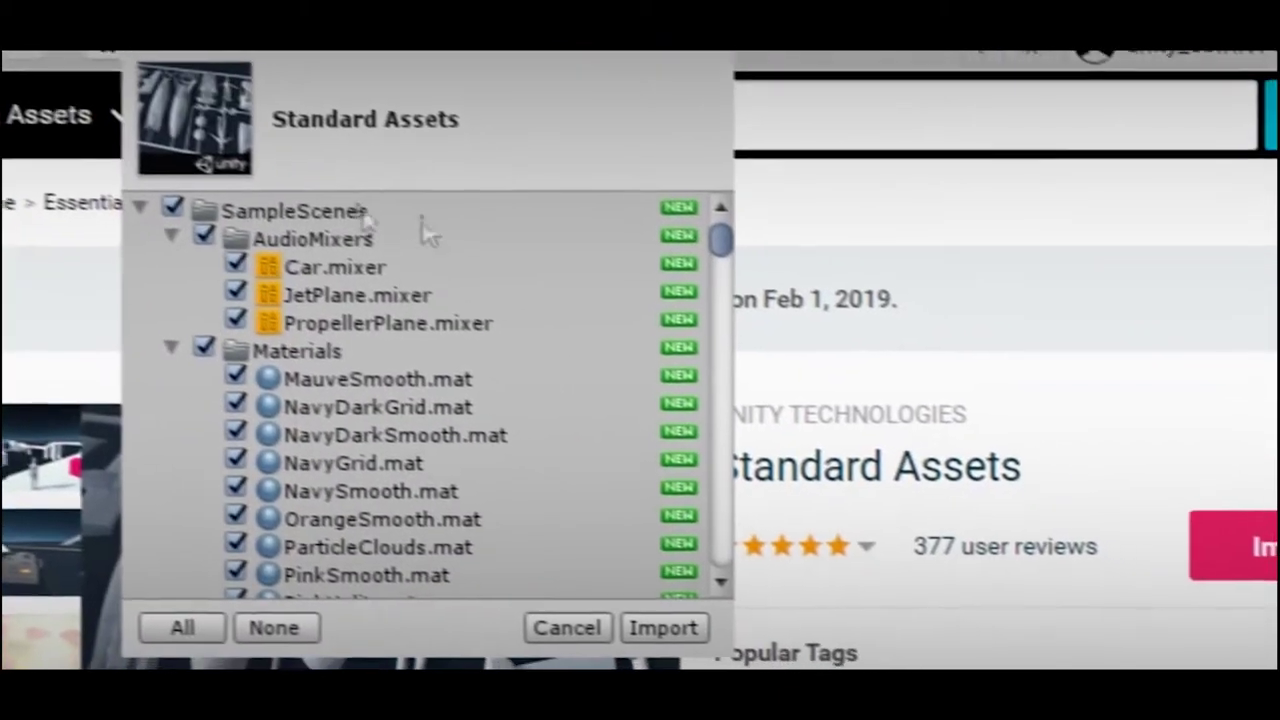
pyautogui.moveTo(663, 228); pyautogui.dragTo(649, 548)
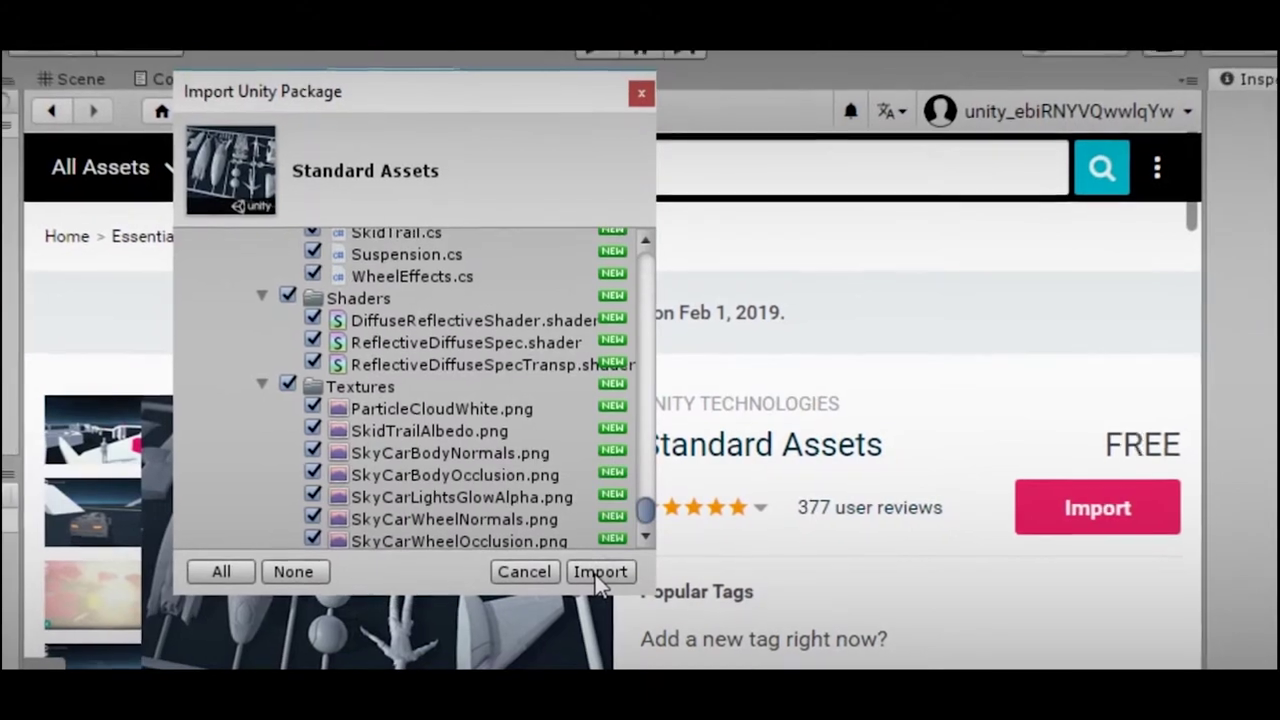
pyautogui.click(601, 572)
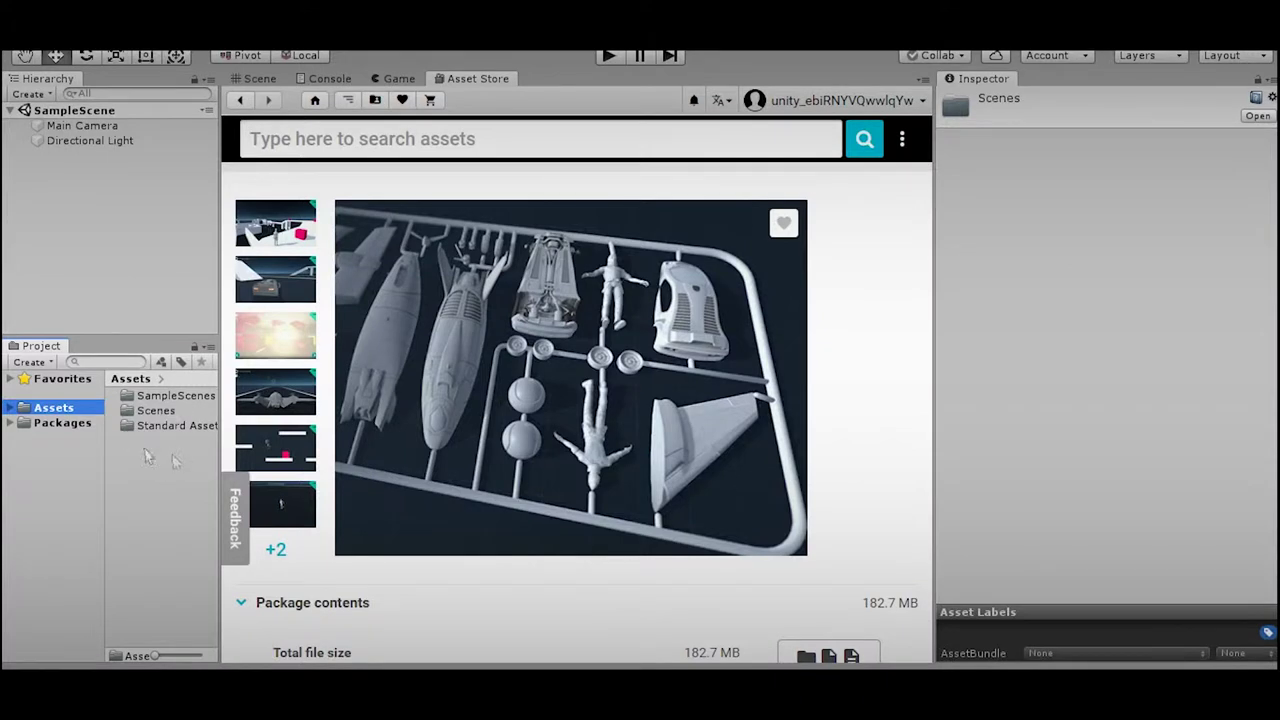
pyautogui.doubleClick(177, 398)
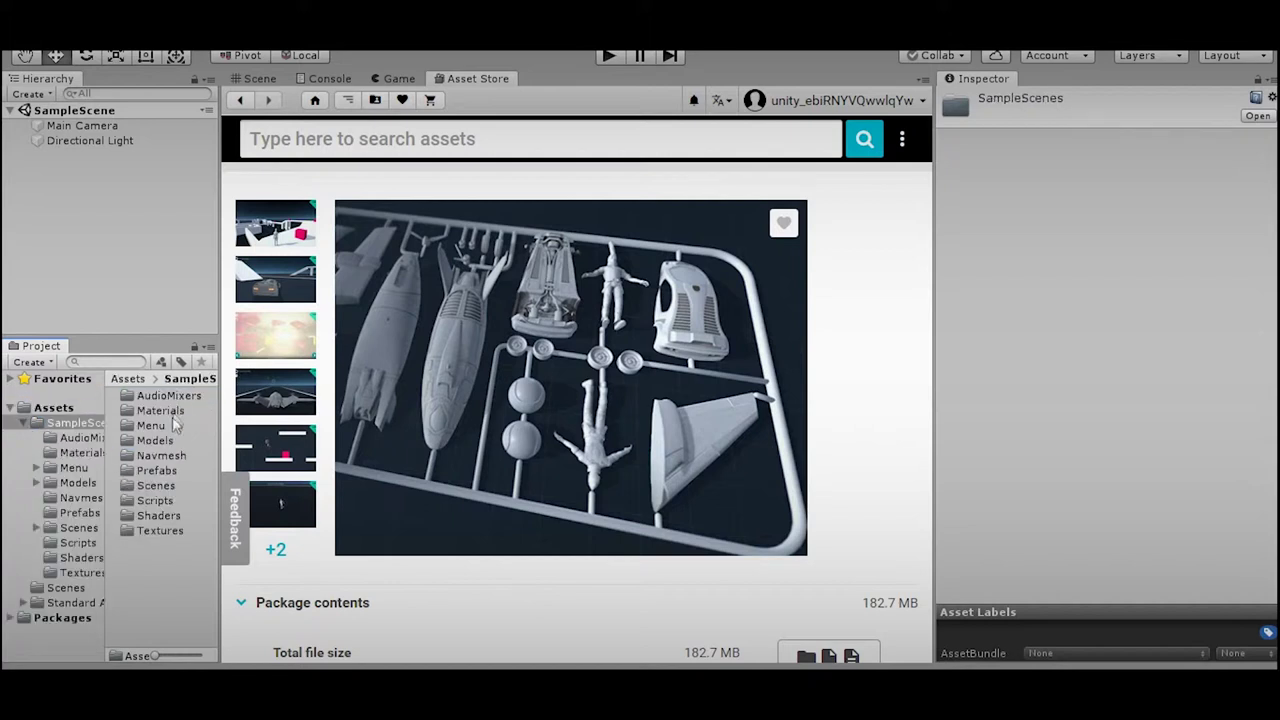
# Open the Car sample scene, orbit the Scene view to the loop ring, and play it
pyautogui.doubleClick(166, 488)
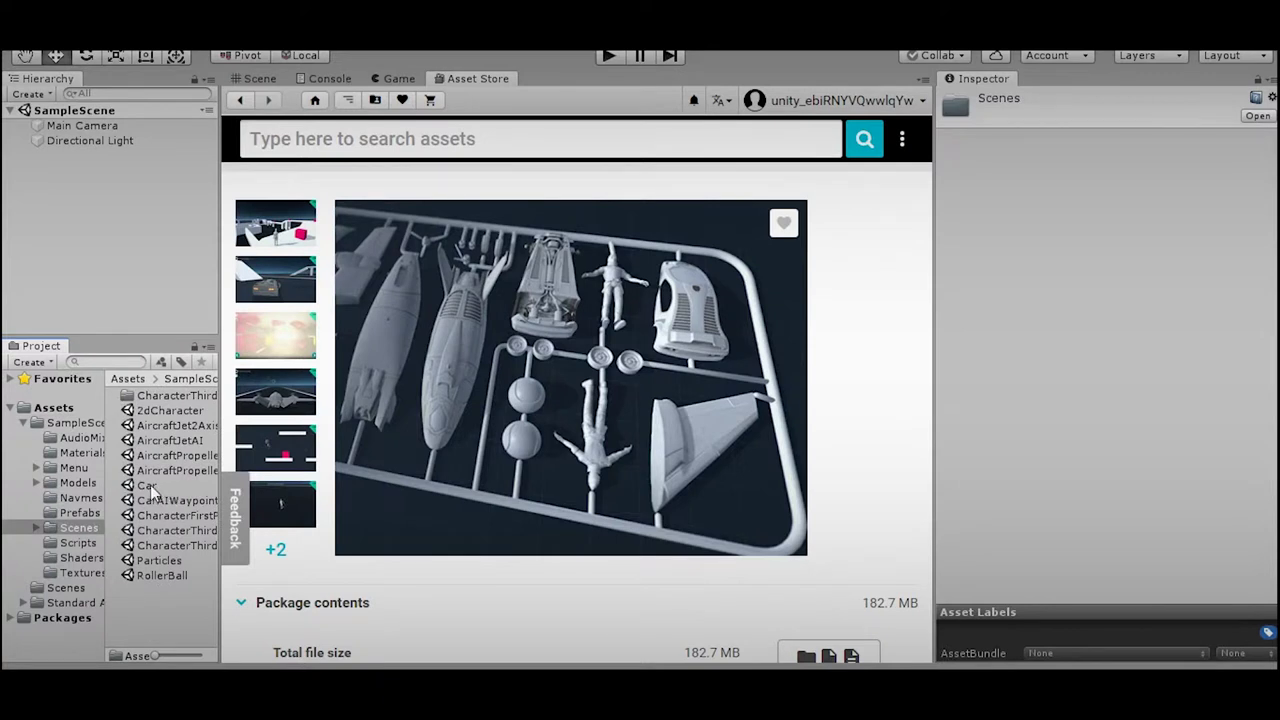
pyautogui.click(150, 485)
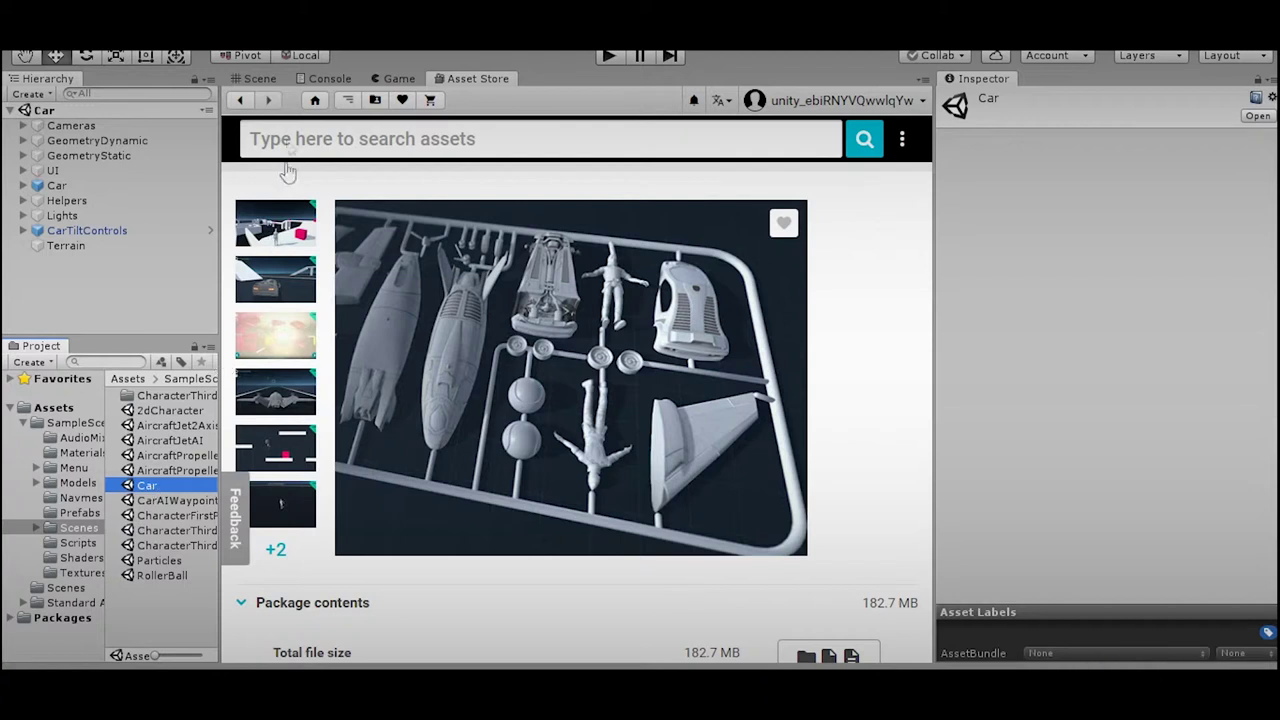
pyautogui.click(259, 79)
pyautogui.moveTo(516, 379)
pyautogui.keyDown('alt'); pyautogui.mouseDown()
pyautogui.moveTo(674, 328)
pyautogui.moveTo(767, 354)
pyautogui.moveTo(526, 488)
pyautogui.moveTo(898, 477)
pyautogui.mouseUp(); pyautogui.keyUp('alt')
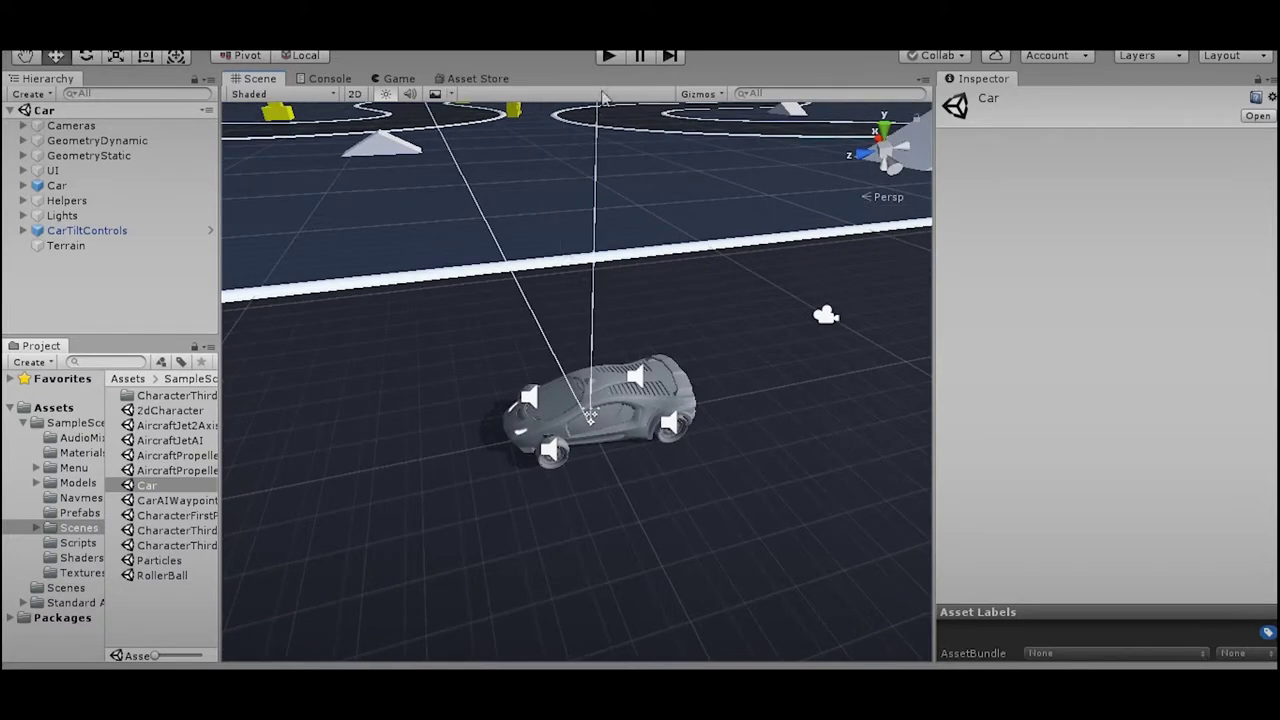
pyautogui.click(613, 62)
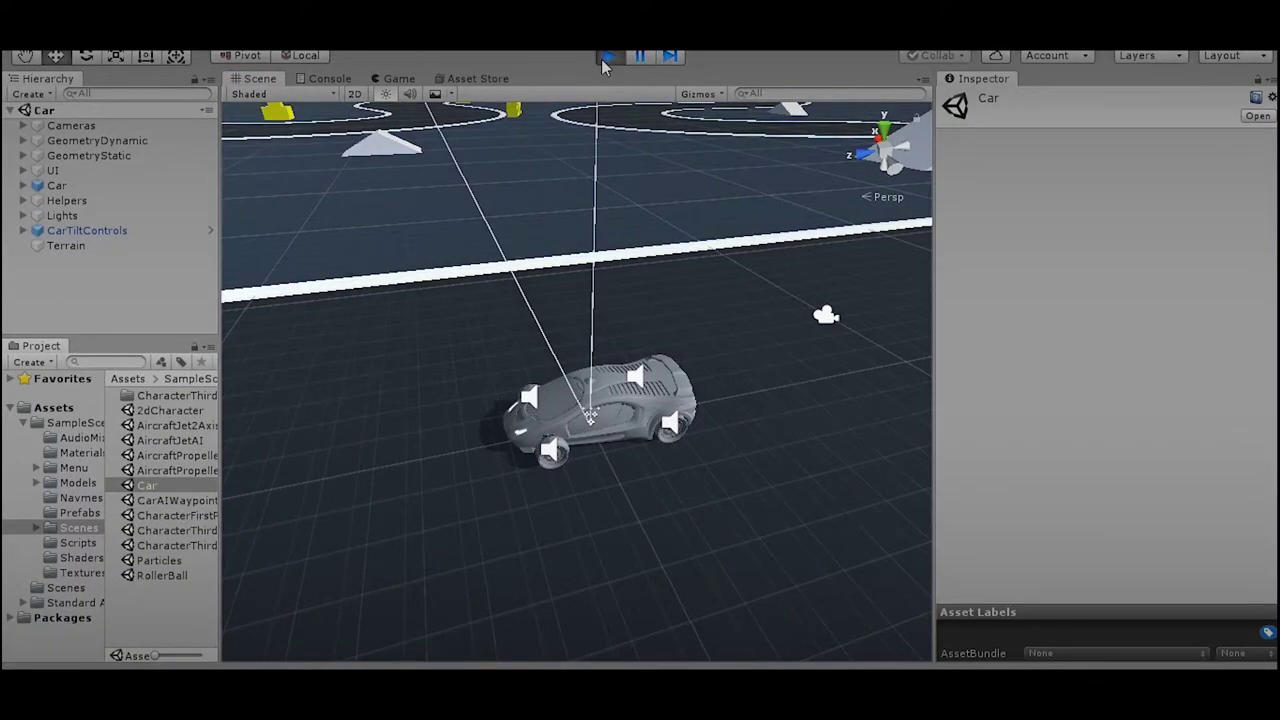
pyautogui.press('Up')
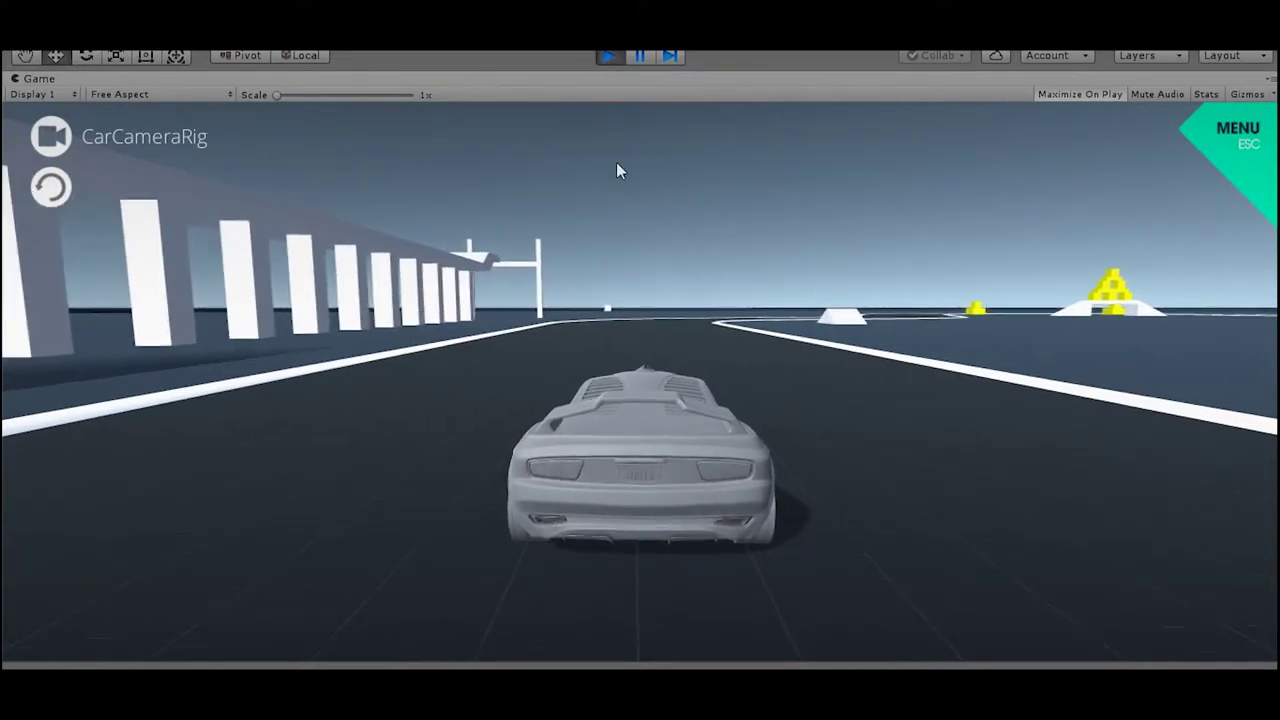
pyautogui.press('Right')
pyautogui.press('Up')
pyautogui.press('Right')
pyautogui.press('Right')
pyautogui.press('Left')
pyautogui.press('Left')
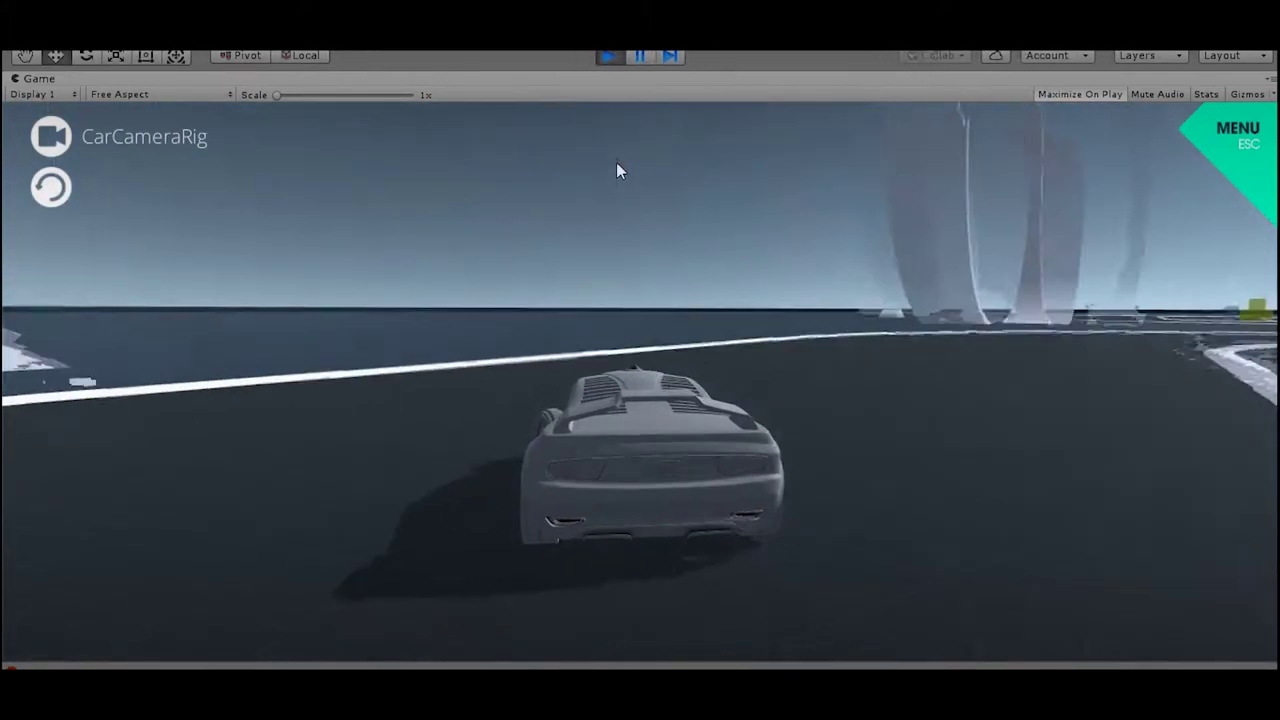
pyautogui.press('Left')
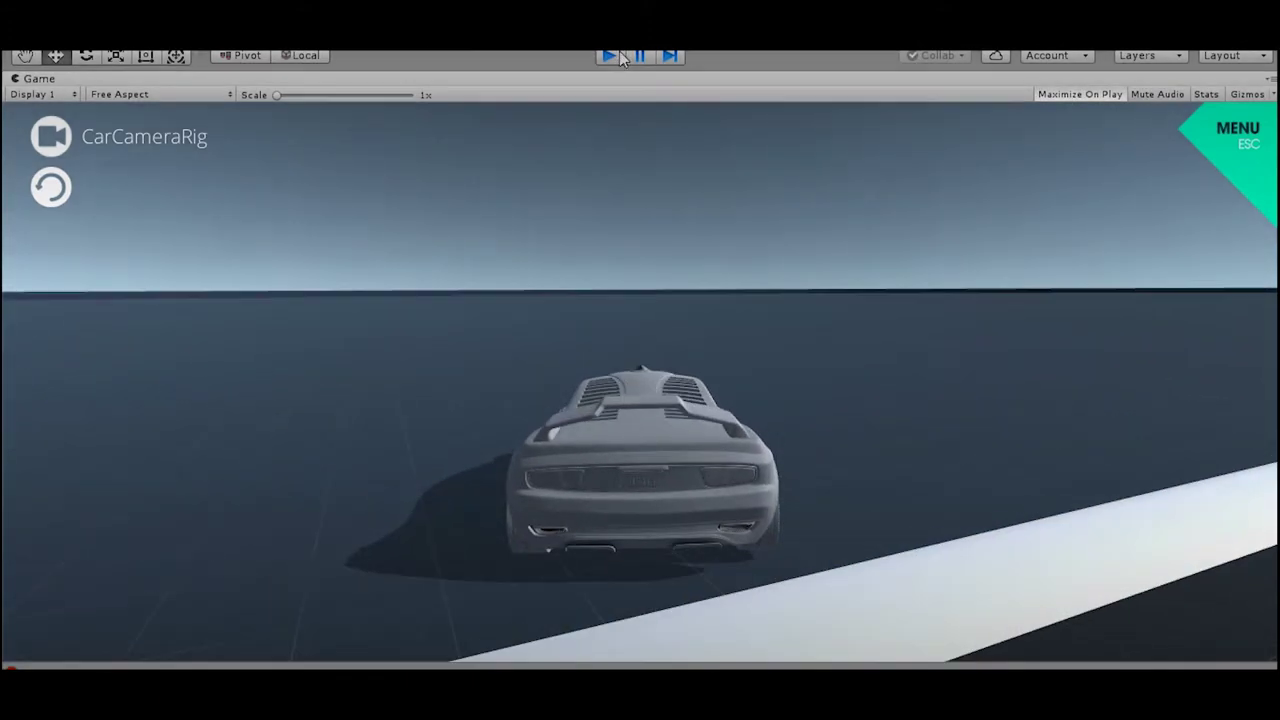
pyautogui.click(618, 56)
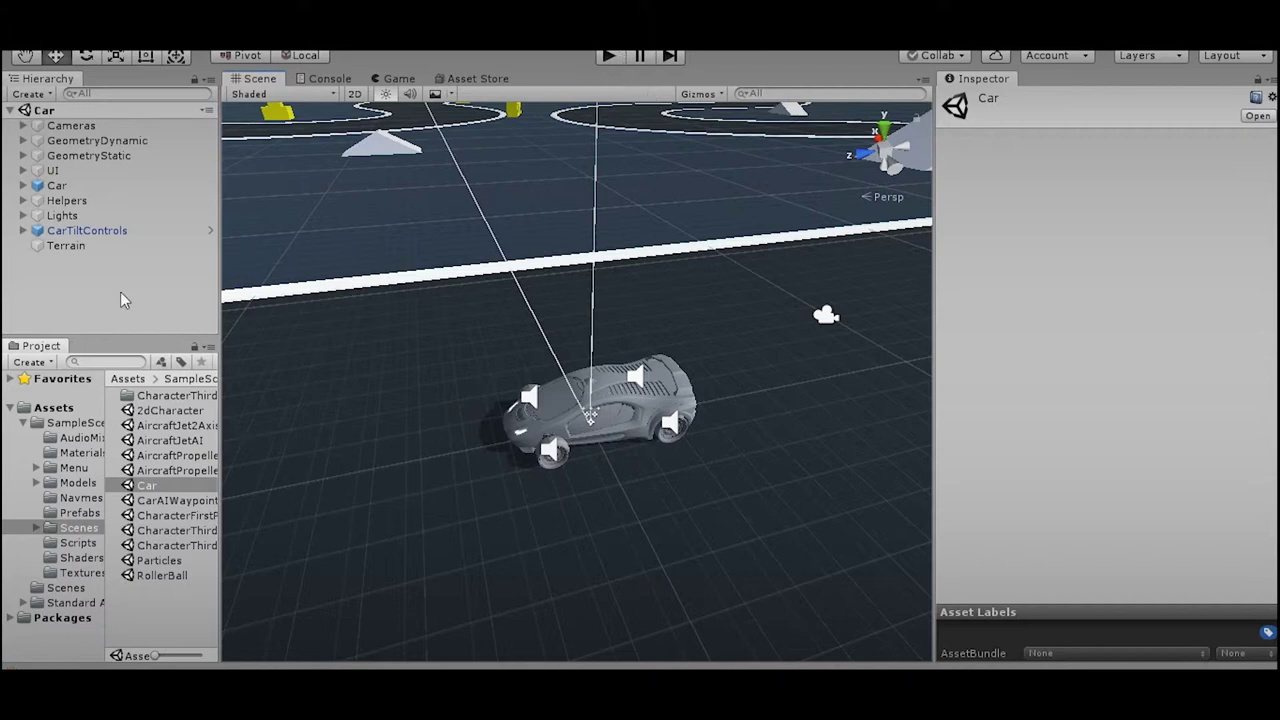
pyautogui.moveTo(57, 186); pyautogui.dragTo(62, 196)
# Copy the Car and Cameras objects from the Car scene's Hierarchy
pyautogui.keyDown('ctrl'); pyautogui.click(61, 190); pyautogui.keyUp('ctrl')
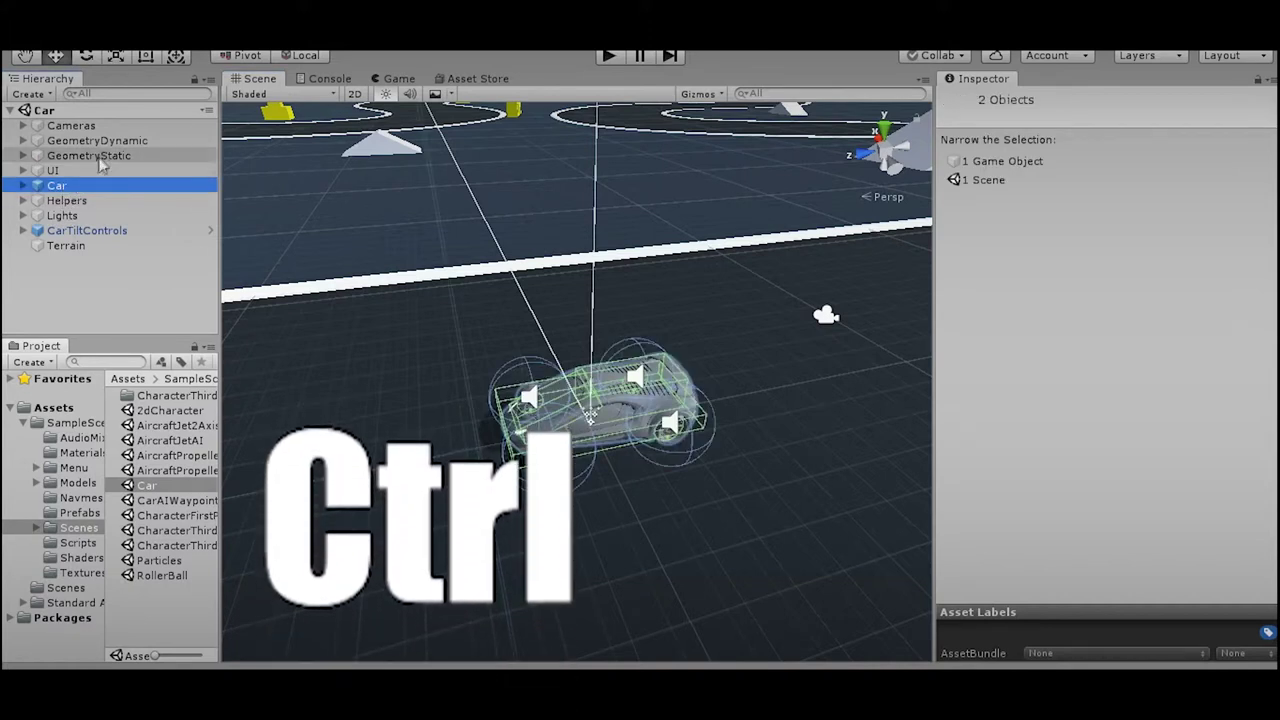
pyautogui.moveTo(167, 190); pyautogui.dragTo(138, 135)
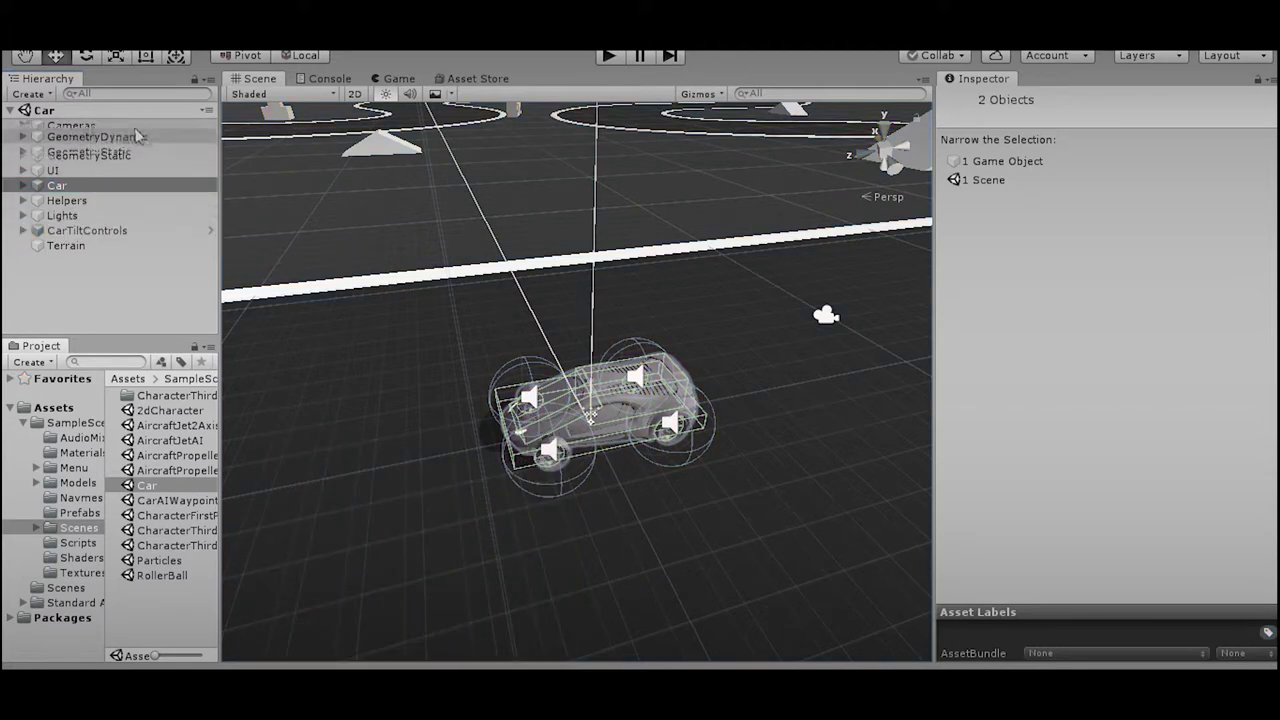
pyautogui.keyDown('ctrl'); pyautogui.click(158, 125); pyautogui.keyUp('ctrl')
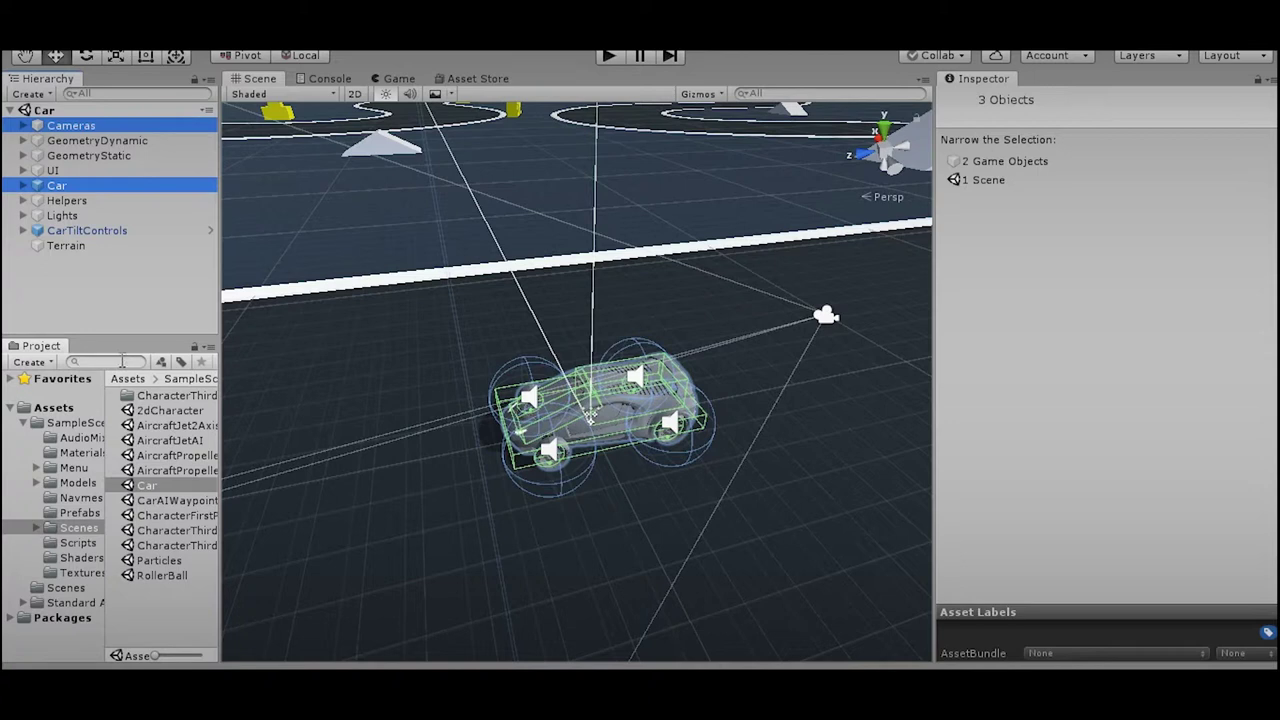
pyautogui.rightClick(121, 189)
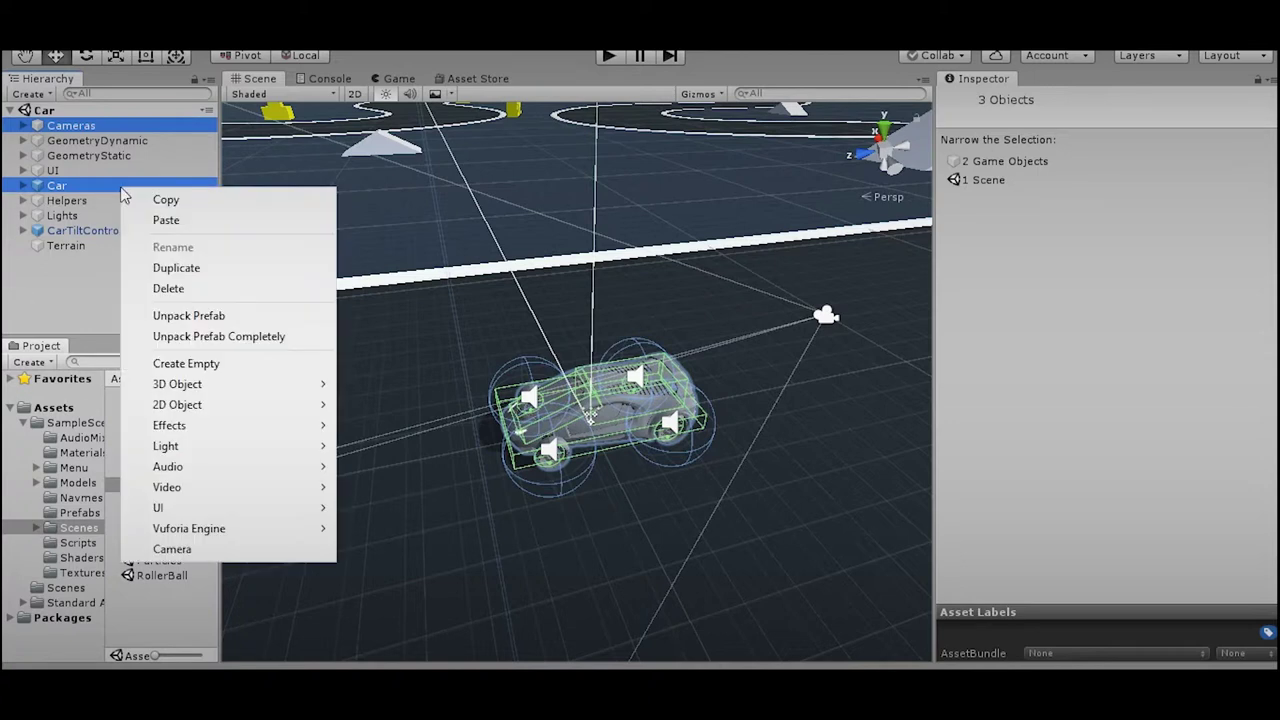
pyautogui.click(157, 203)
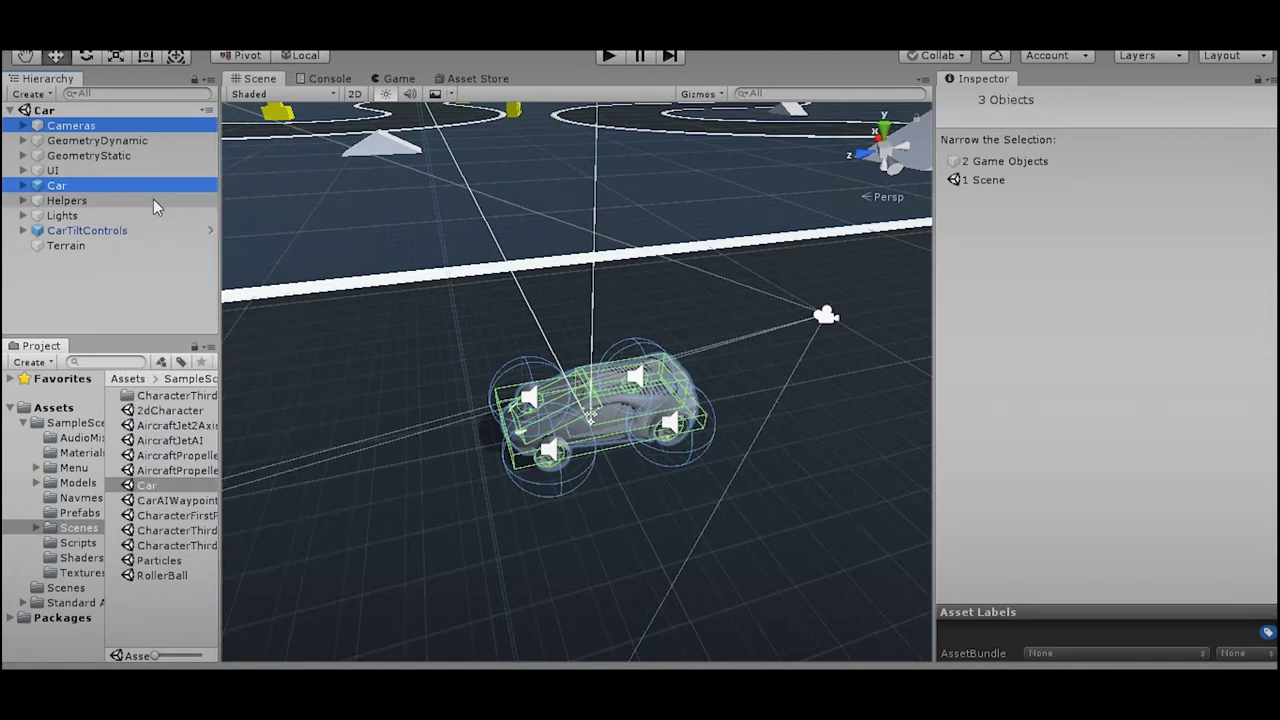
# Open the empty SampleScene from the project's Assets > Scenes folder
pyautogui.click(88, 425)
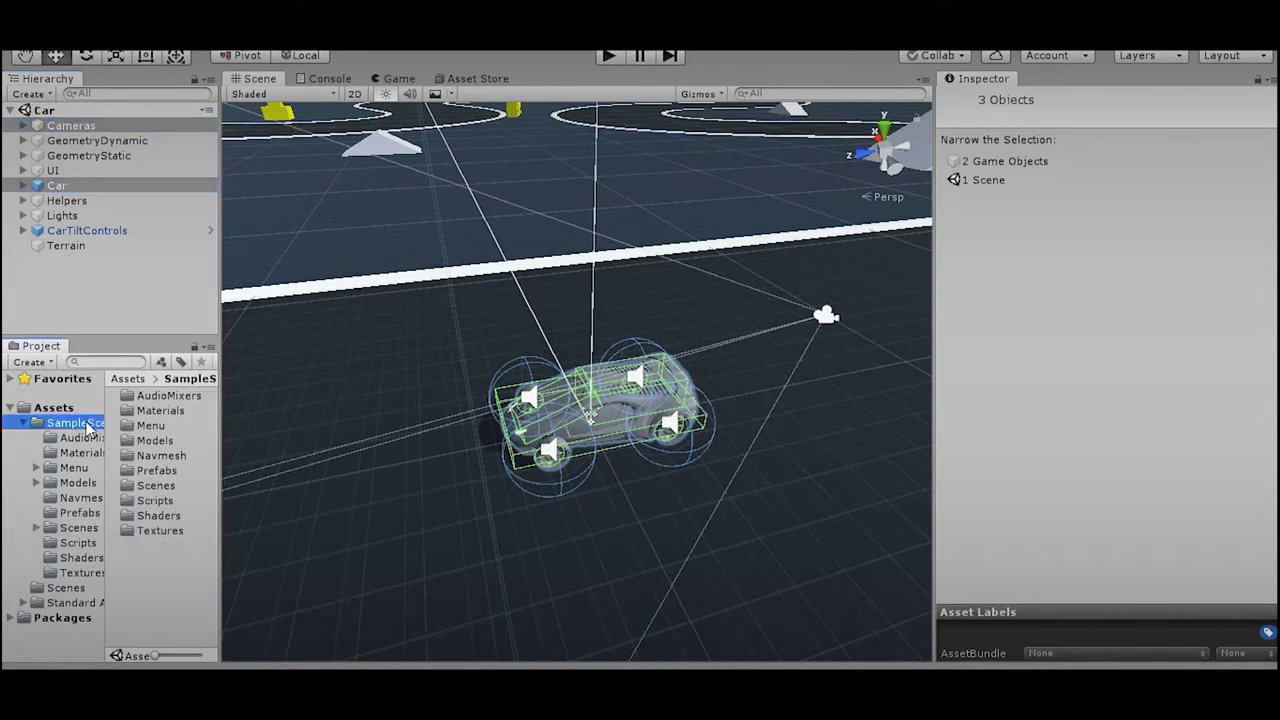
pyautogui.click(24, 423)
pyautogui.click(63, 440)
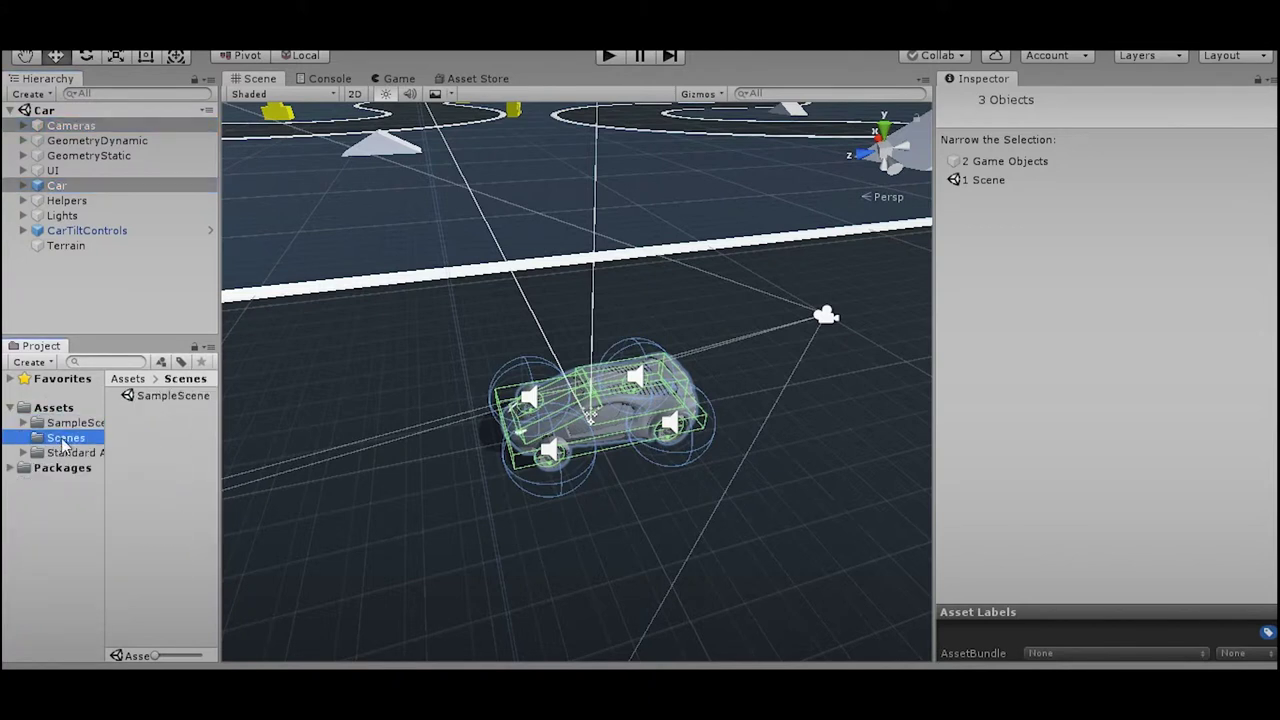
pyautogui.doubleClick(160, 396)
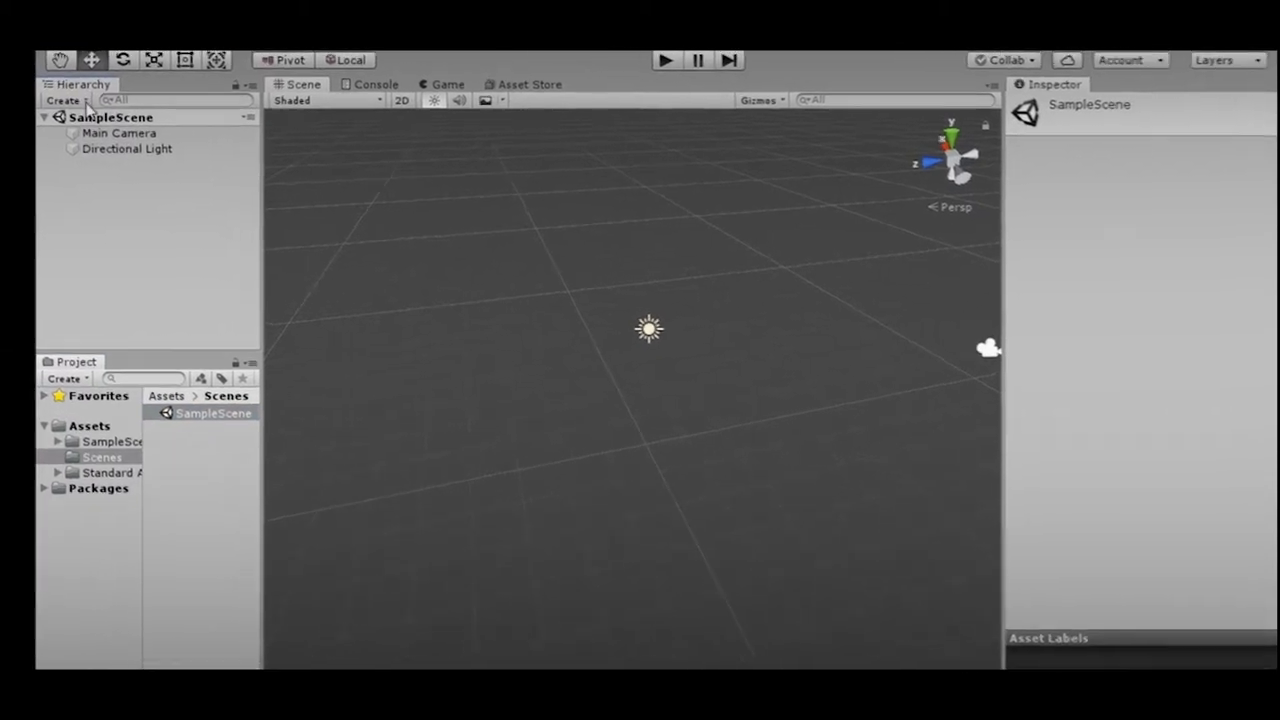
# Add a Terrain object to the scene and orbit until the whole terrain is visible
pyautogui.click(50, 95)
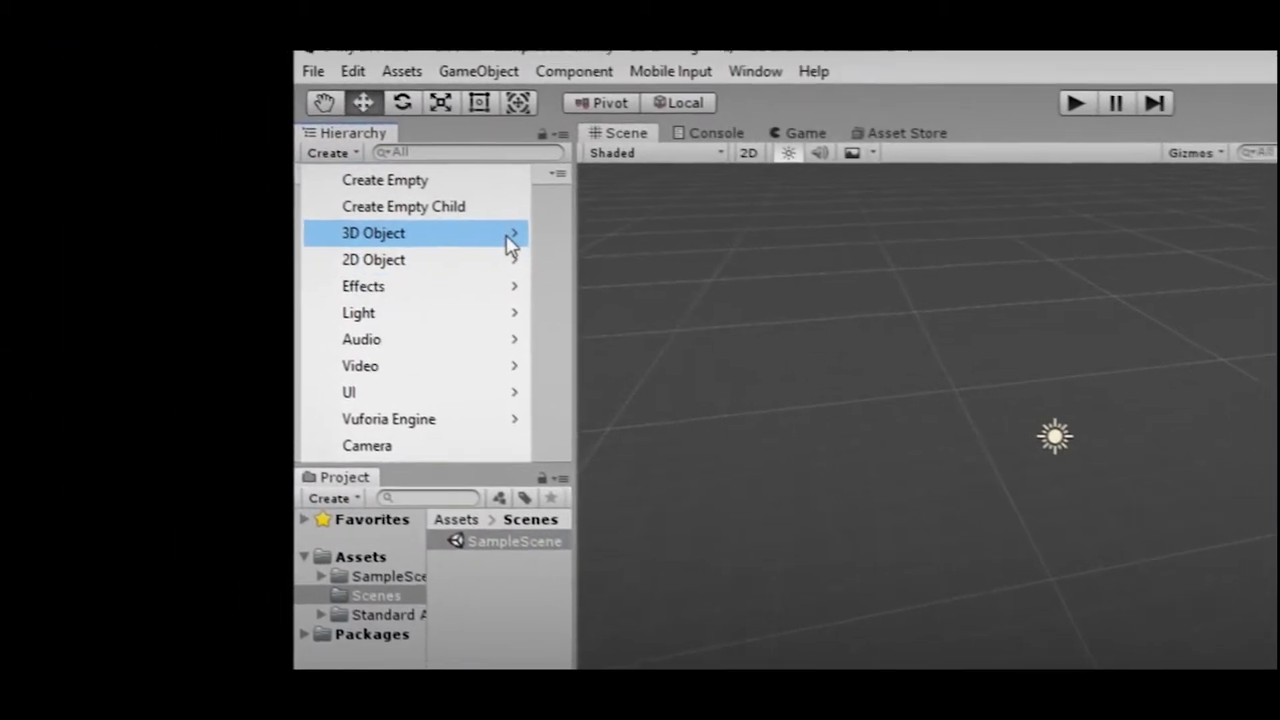
pyautogui.moveTo(380, 204)
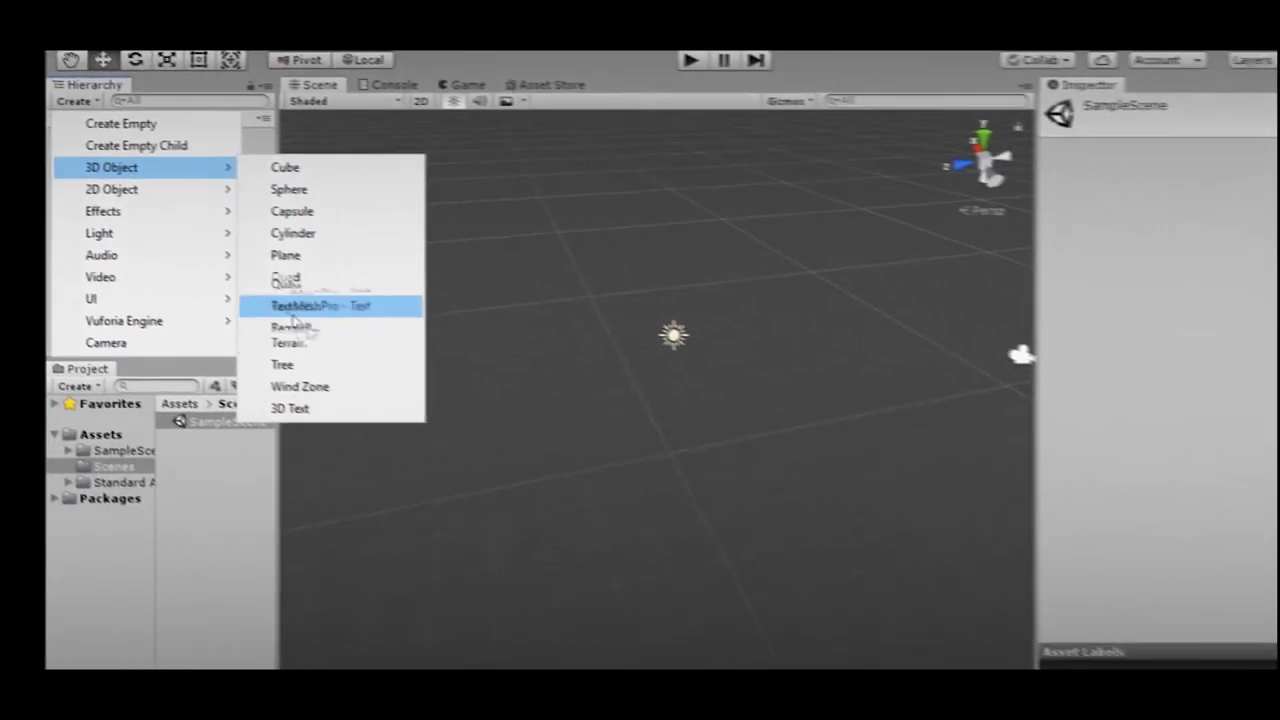
pyautogui.click(258, 332)
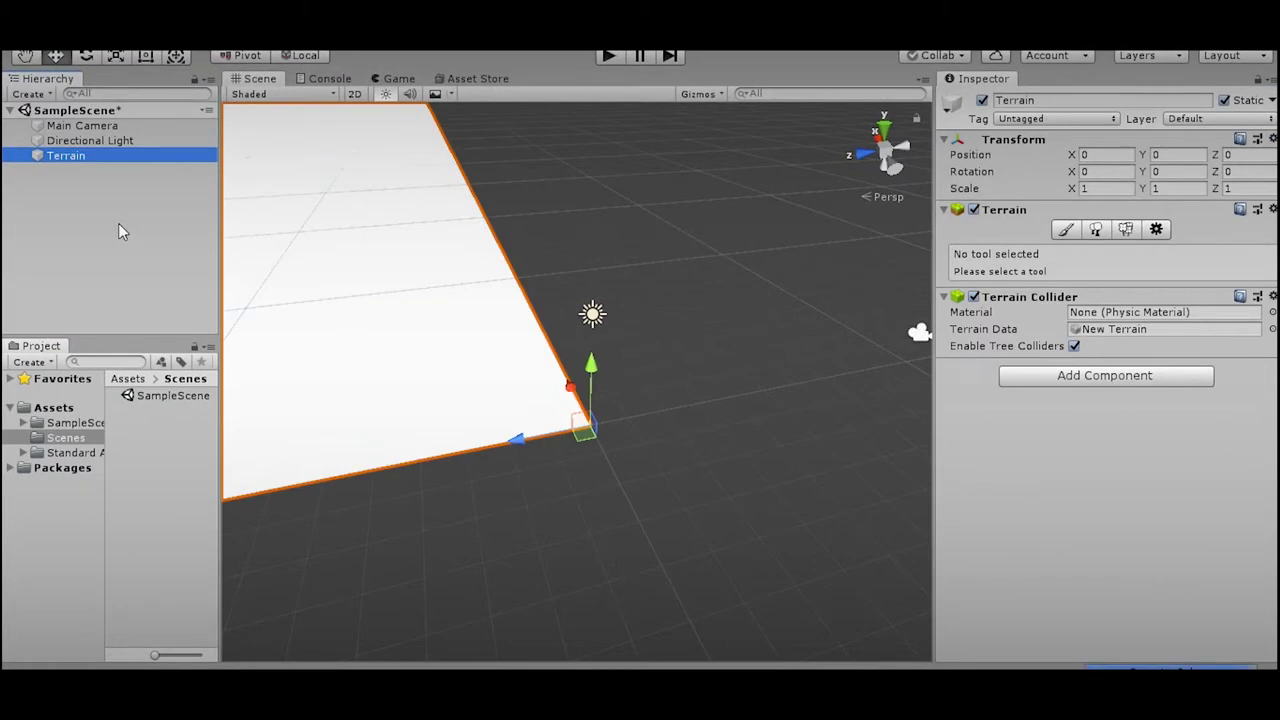
pyautogui.keyDown('alt'); pyautogui.moveTo(478, 348); pyautogui.dragTo(628, 318); pyautogui.keyUp('alt')
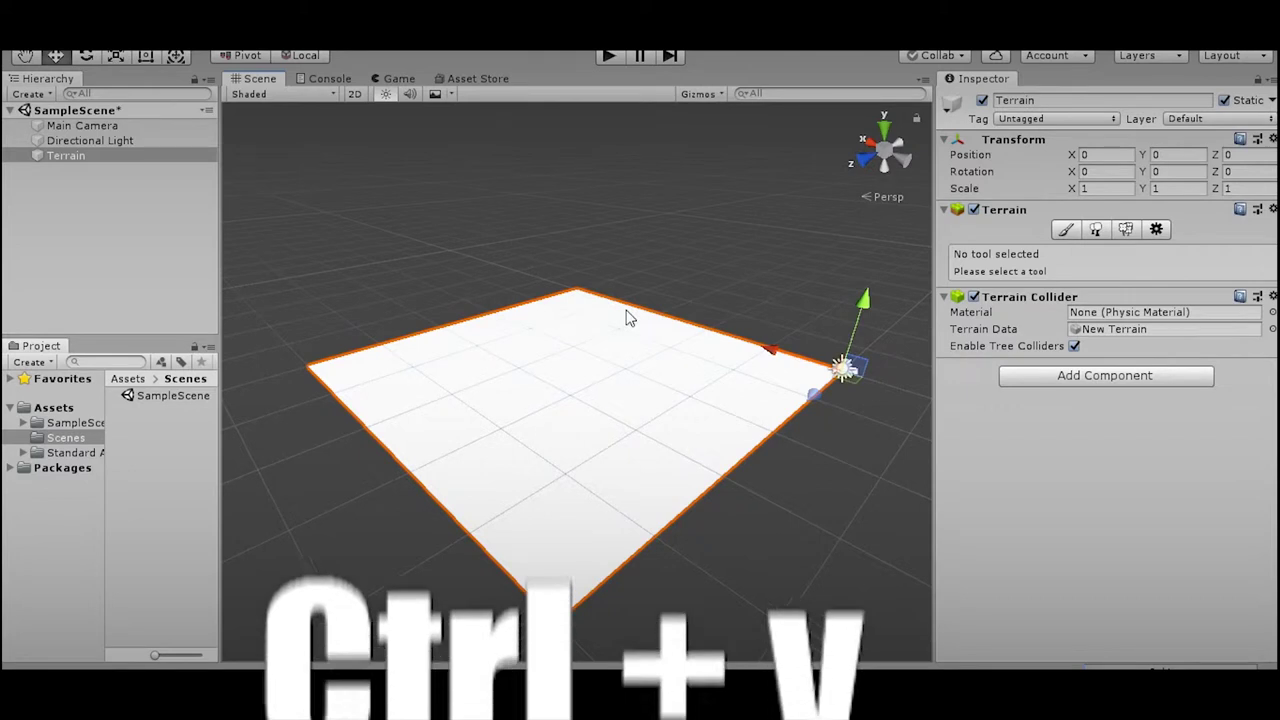
# Paste the copied Cameras and Car into the SampleScene
pyautogui.click(105, 235)
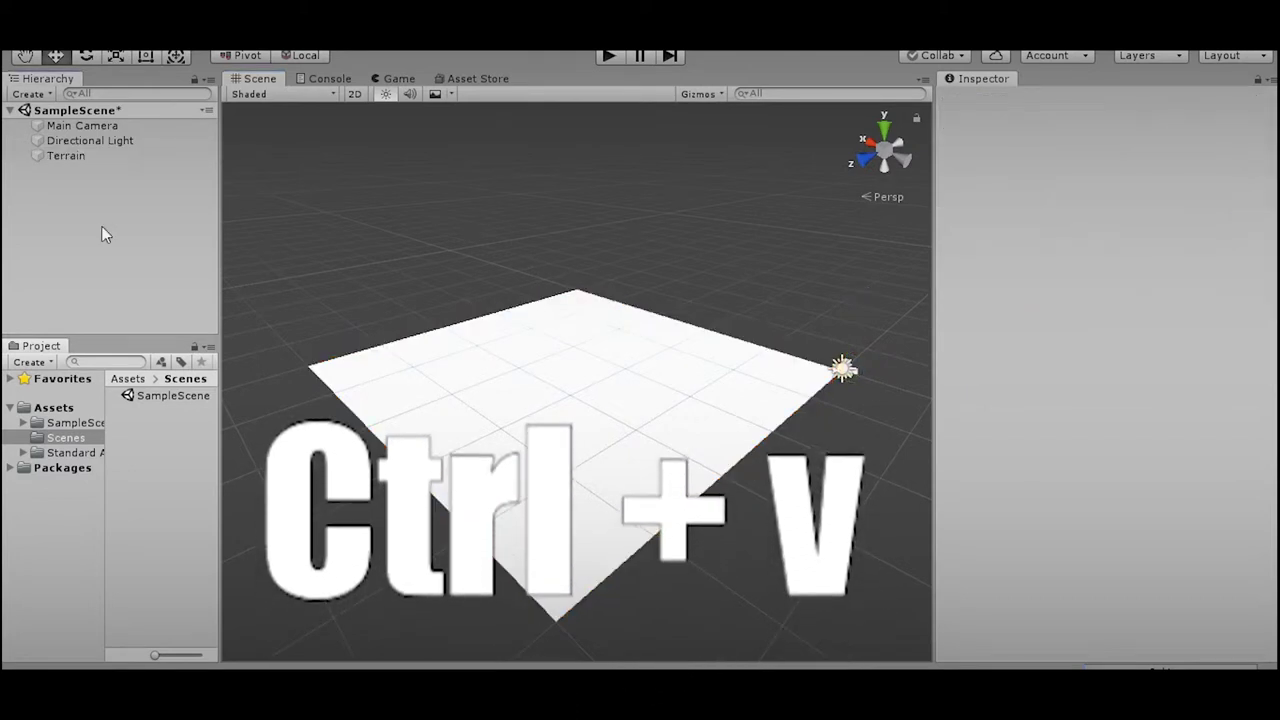
pyautogui.hotkey('ctrl', 'v')
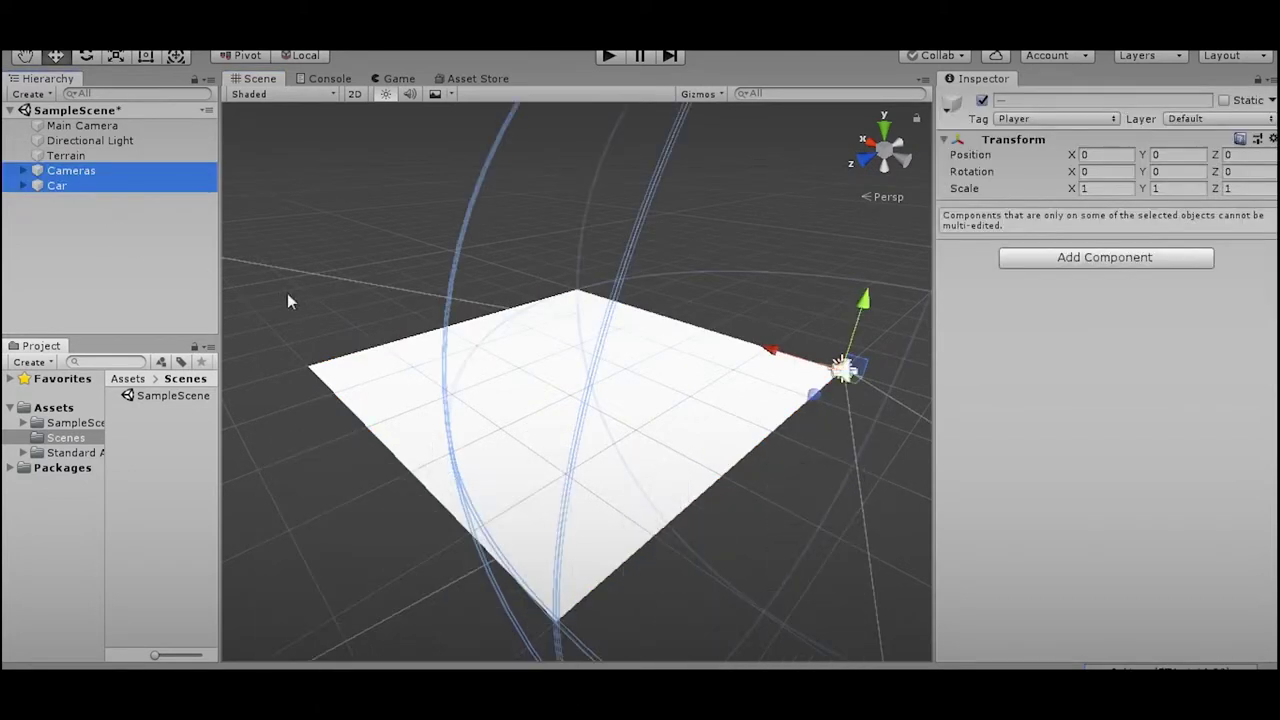
pyautogui.moveTo(343, 333)
pyautogui.keyDown('alt'); pyautogui.mouseDown()
pyautogui.moveTo(680, 312)
pyautogui.moveTo(571, 323)
pyautogui.moveTo(456, 281)
pyautogui.moveTo(498, 309)
pyautogui.moveTo(510, 375)
pyautogui.mouseUp(); pyautogui.keyUp('alt')
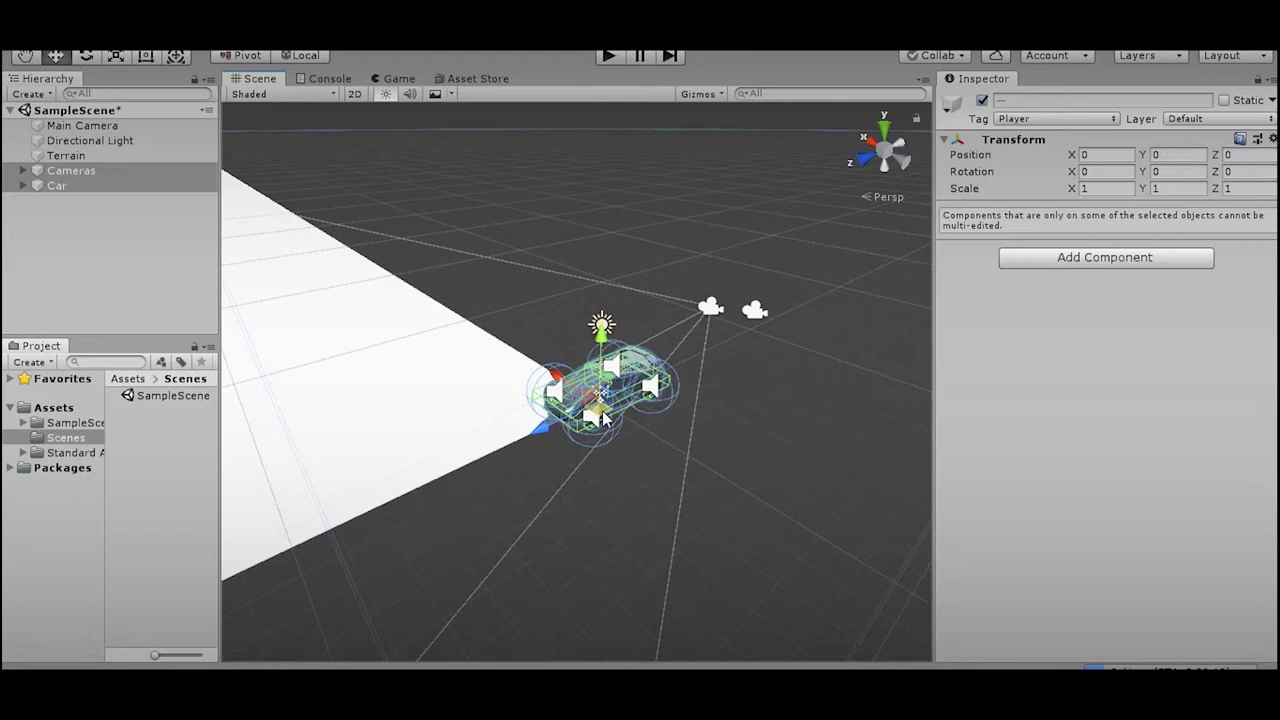
# Move the Car and Cameras together onto the white terrain plane
pyautogui.moveTo(471, 401); pyautogui.dragTo(361, 371)
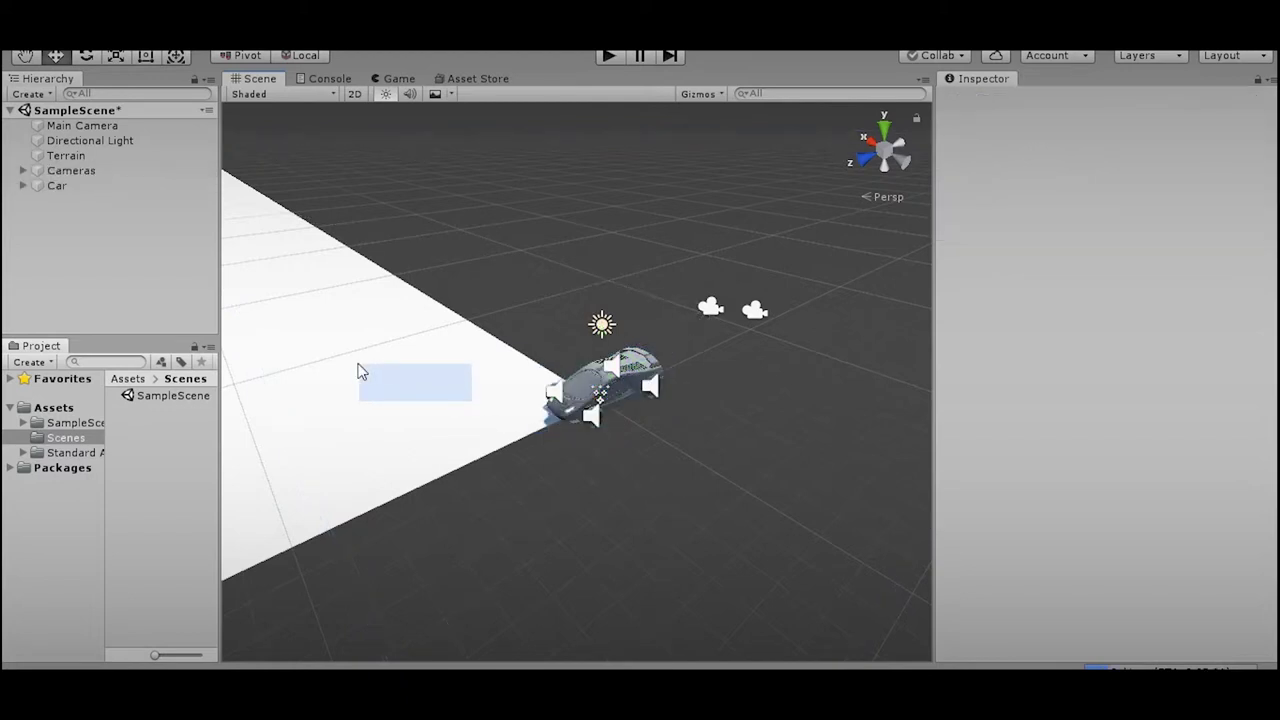
pyautogui.click(78, 185)
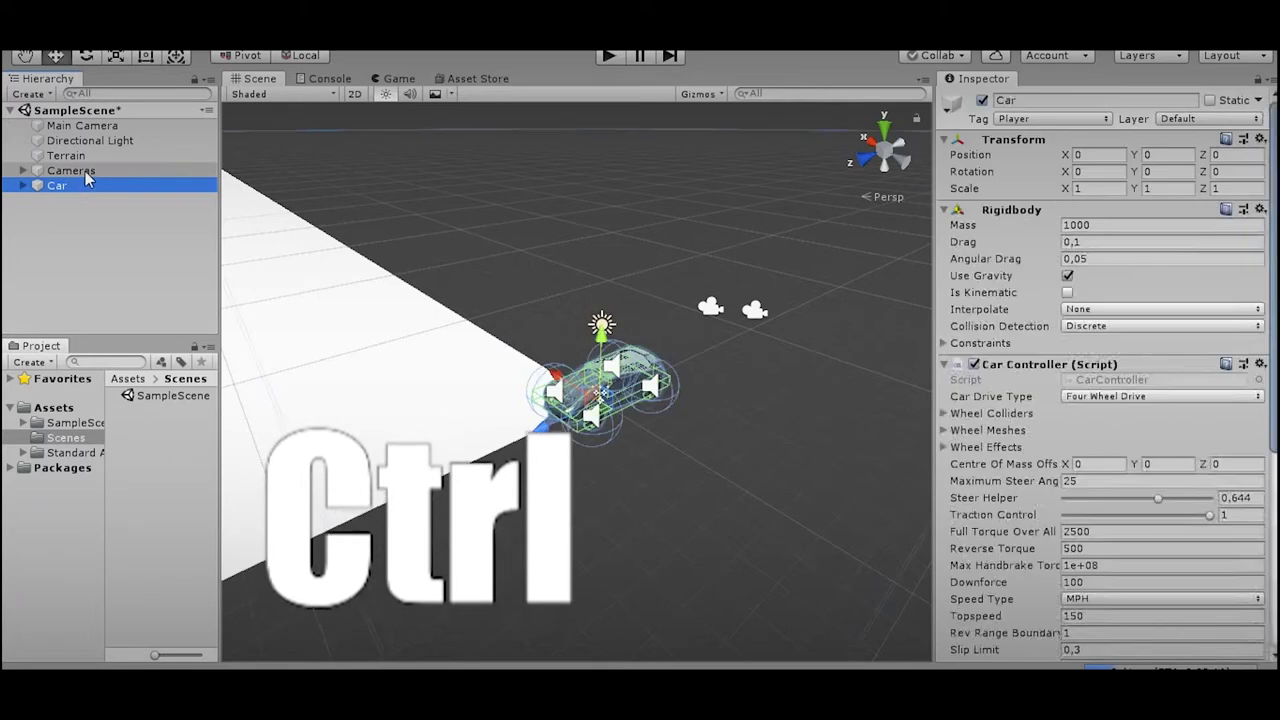
pyautogui.keyDown('ctrl'); pyautogui.click(85, 171); pyautogui.keyUp('ctrl')
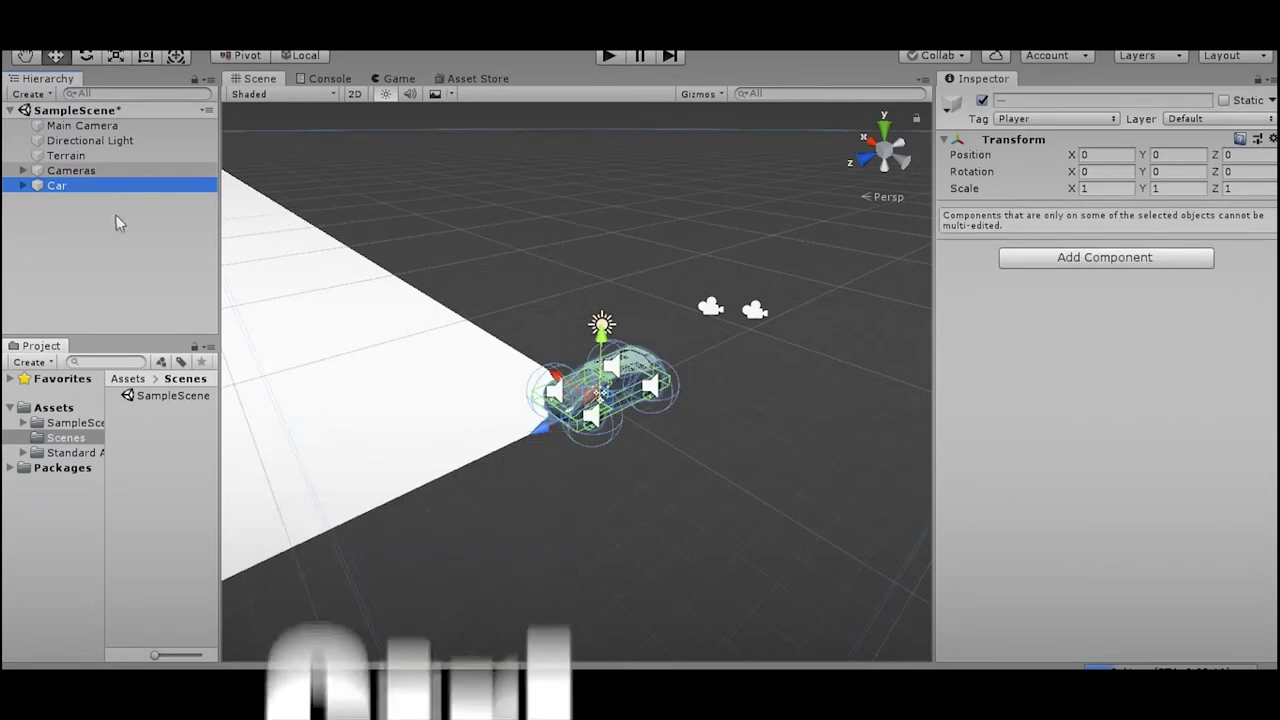
pyautogui.rightClick(643, 416)
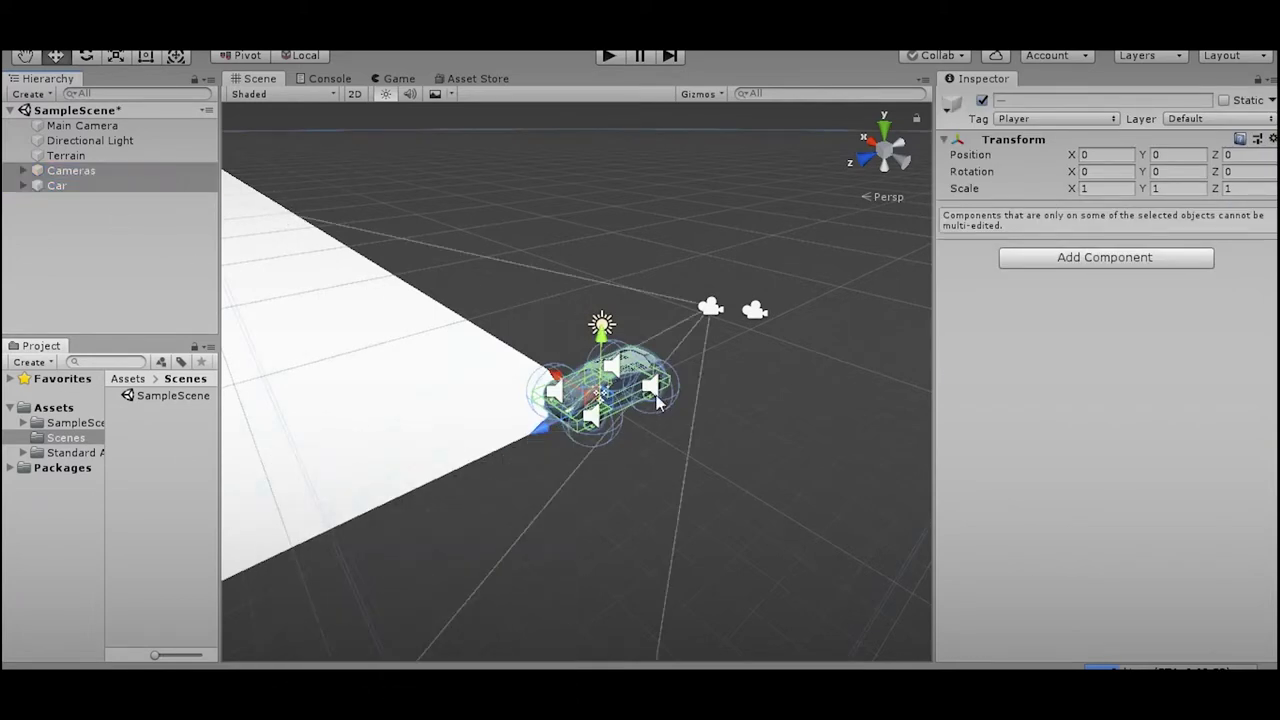
pyautogui.moveTo(656, 392)
pyautogui.mouseDown()
pyautogui.moveTo(592, 440)
pyautogui.moveTo(390, 415)
pyautogui.mouseUp()
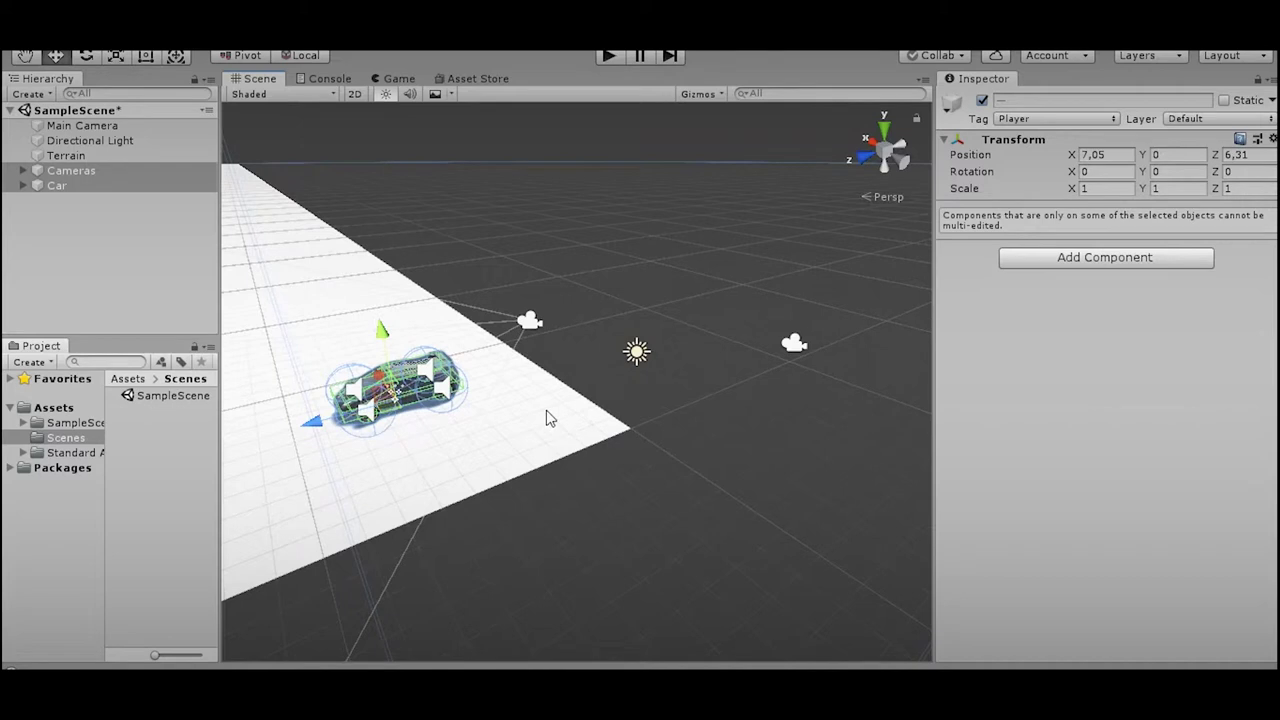
pyautogui.click(210, 281)
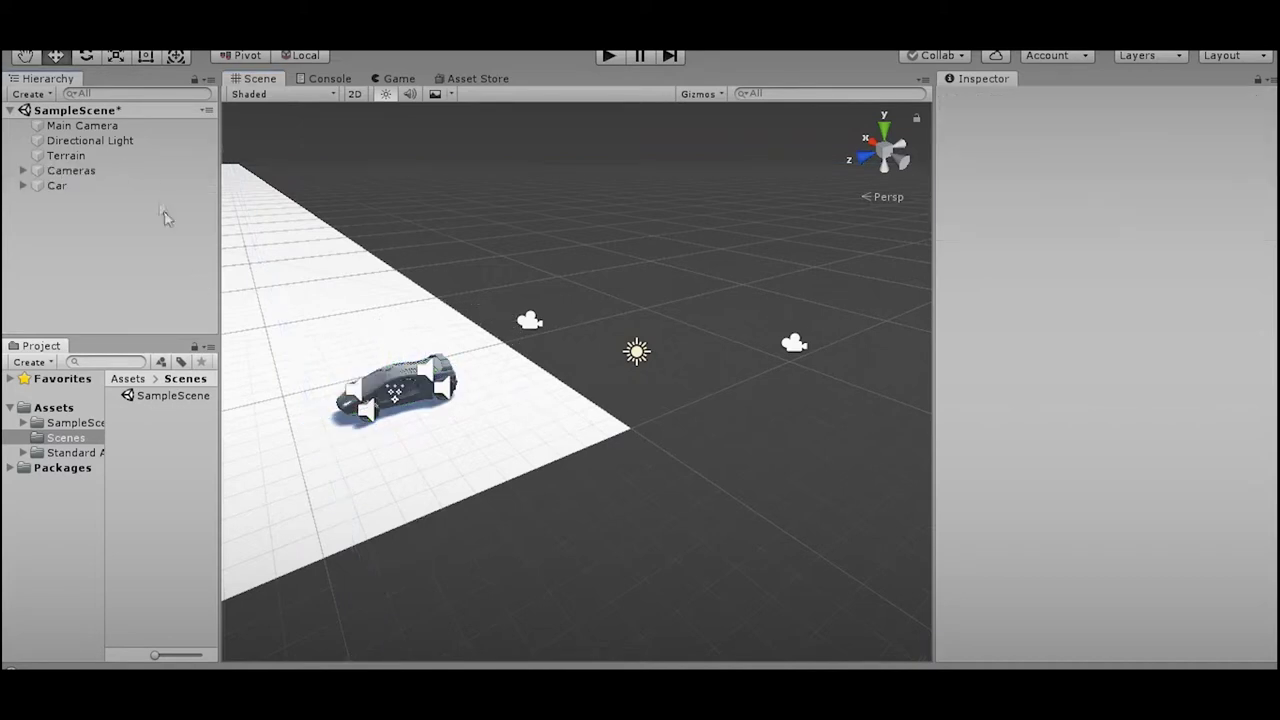
# Delete the default Main Camera and test-drive the car across the plane with the arrow keys
pyautogui.click(105, 128)
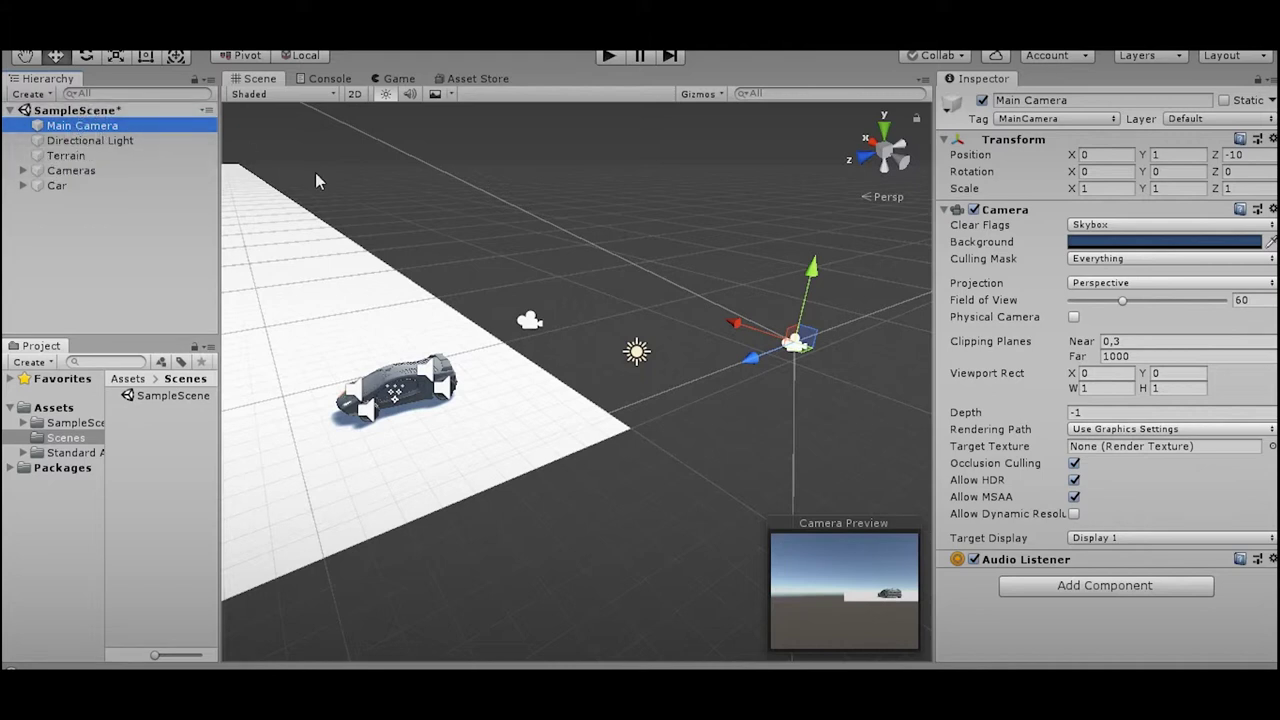
pyautogui.press('Delete')
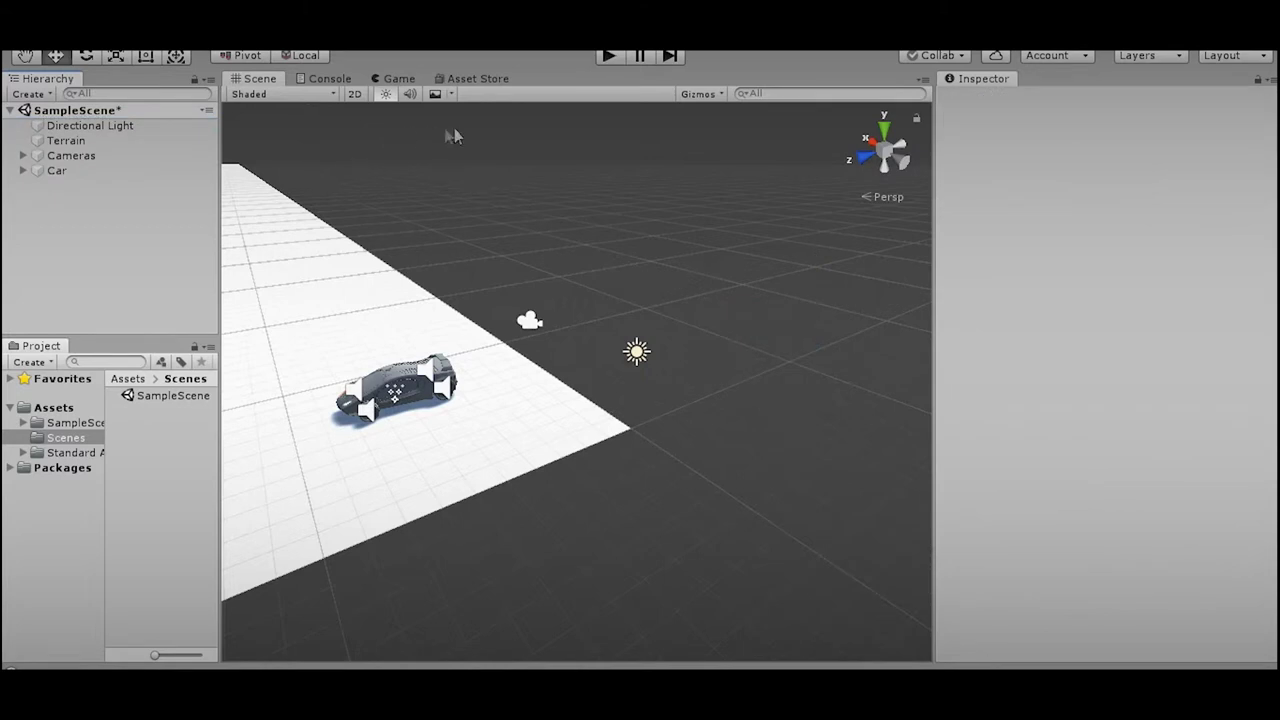
pyautogui.click(607, 56)
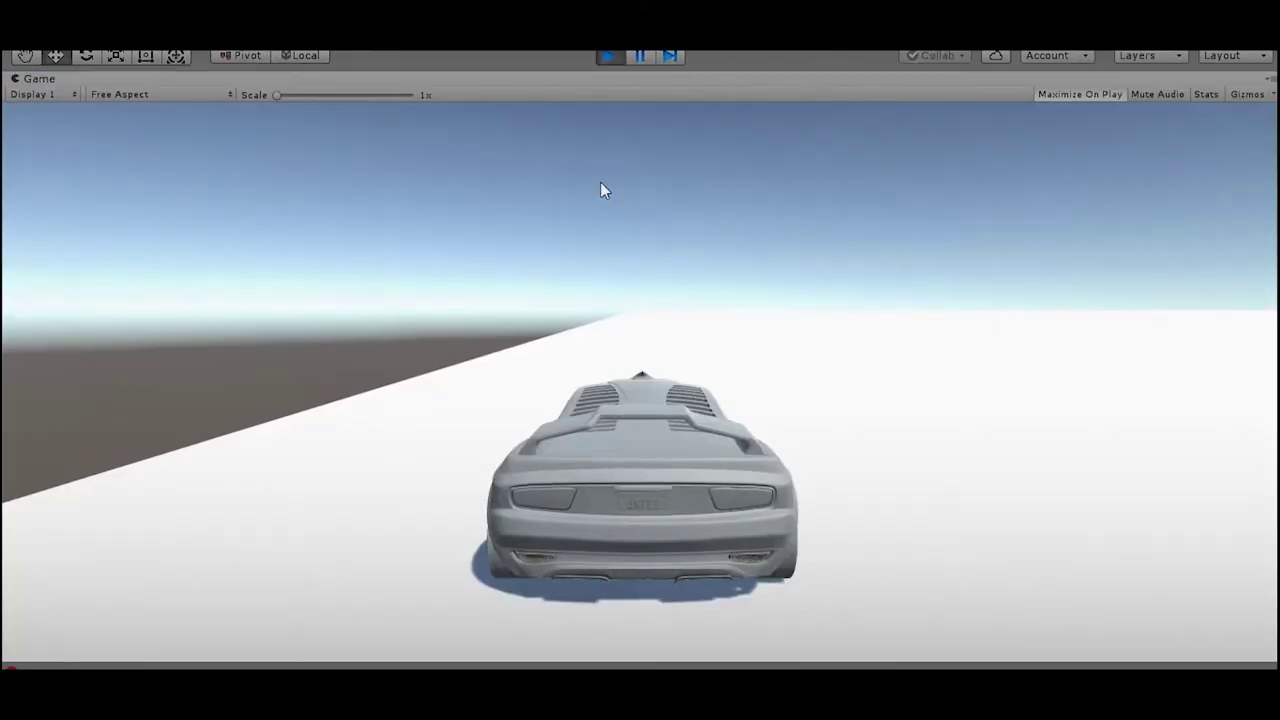
pyautogui.press('Right')
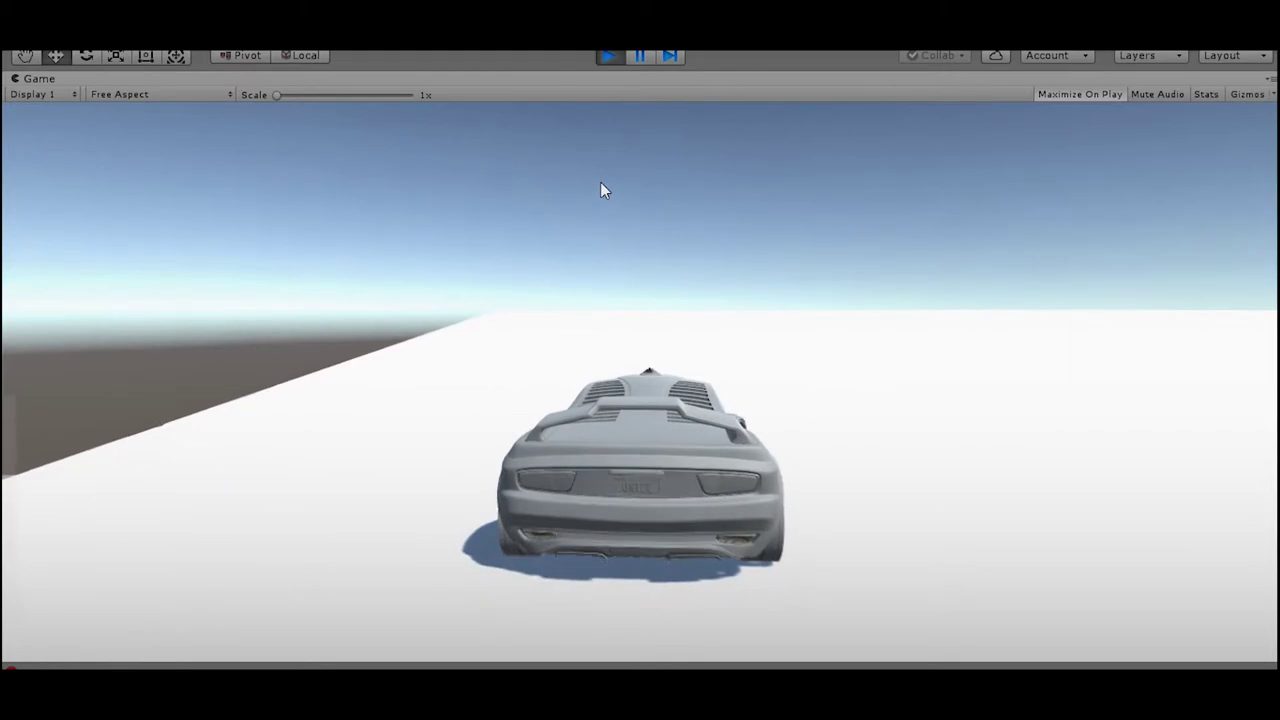
pyautogui.press('Up')
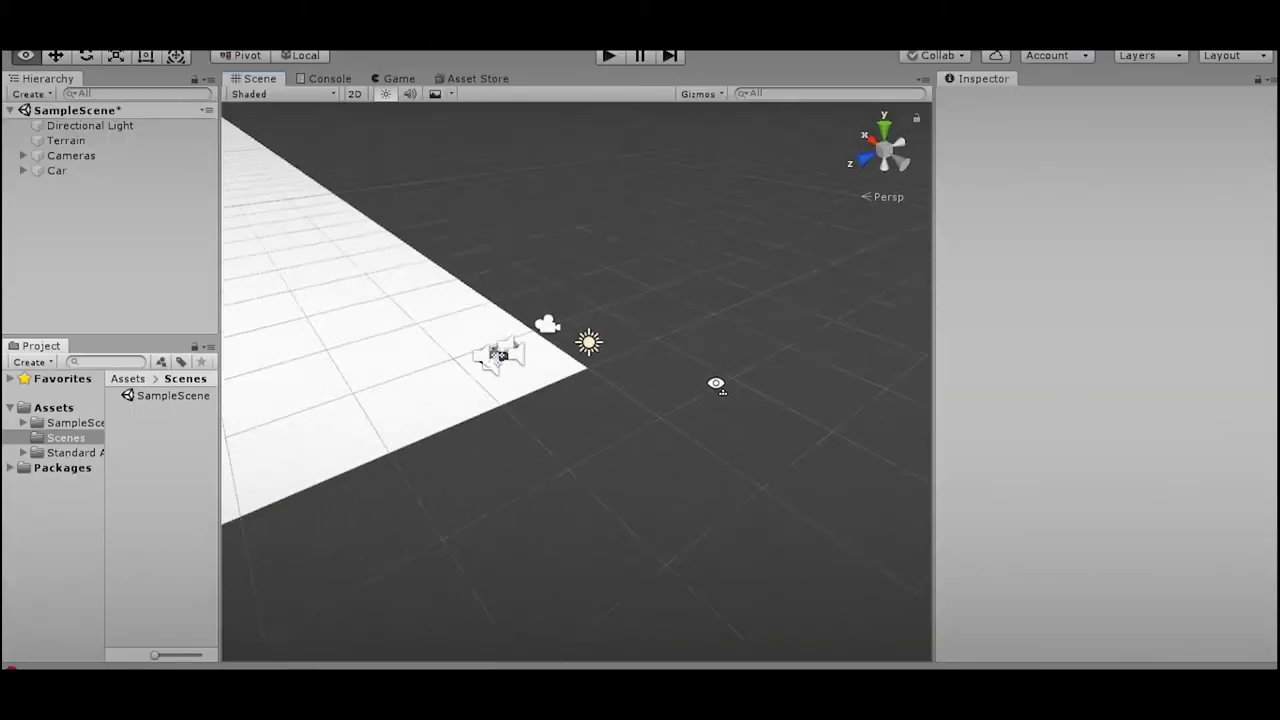
# Orbit the Scene view to face the terrain and switch the terrain into sculpting mode
pyautogui.keyDown('alt'); pyautogui.moveTo(770, 405); pyautogui.dragTo(611, 391); pyautogui.keyUp('alt')
pyautogui.moveTo(931, 420); pyautogui.dragTo(1022, 420)
pyautogui.moveTo(629, 423)
pyautogui.keyDown('alt'); pyautogui.mouseDown()
pyautogui.moveTo(655, 397)
pyautogui.moveTo(640, 405)
pyautogui.mouseUp(); pyautogui.keyUp('alt')
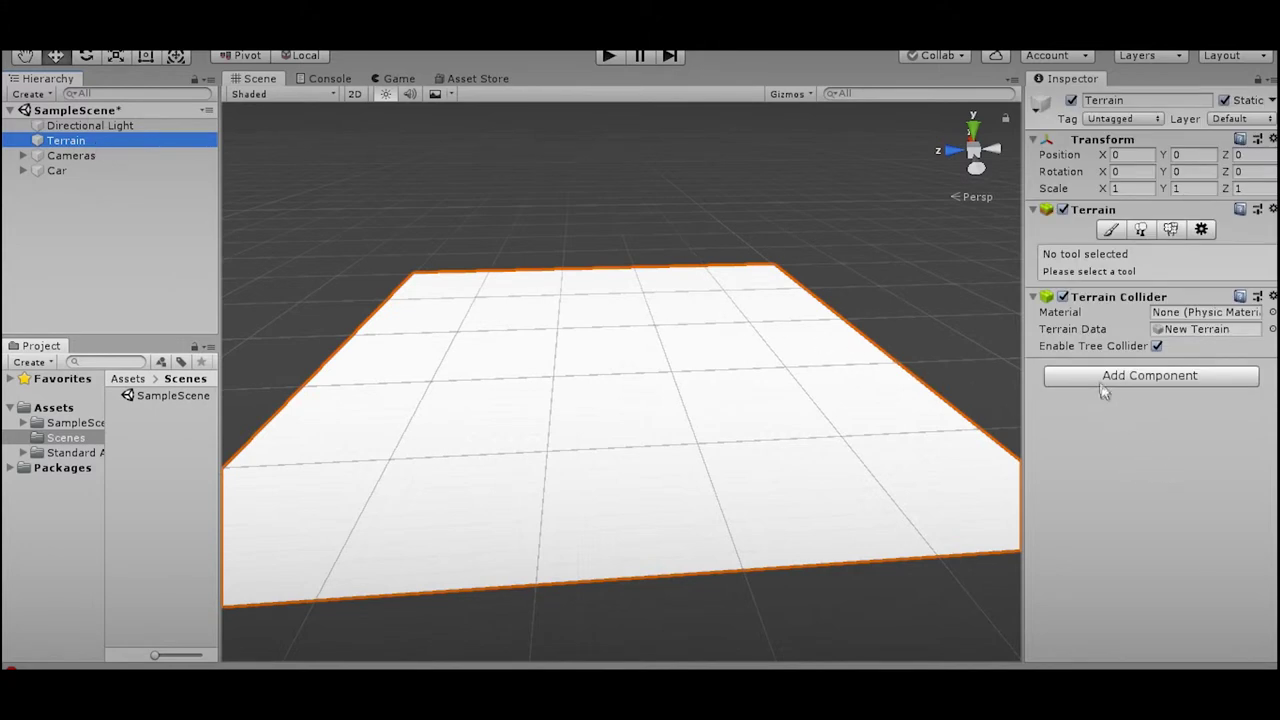
pyautogui.click(1112, 231)
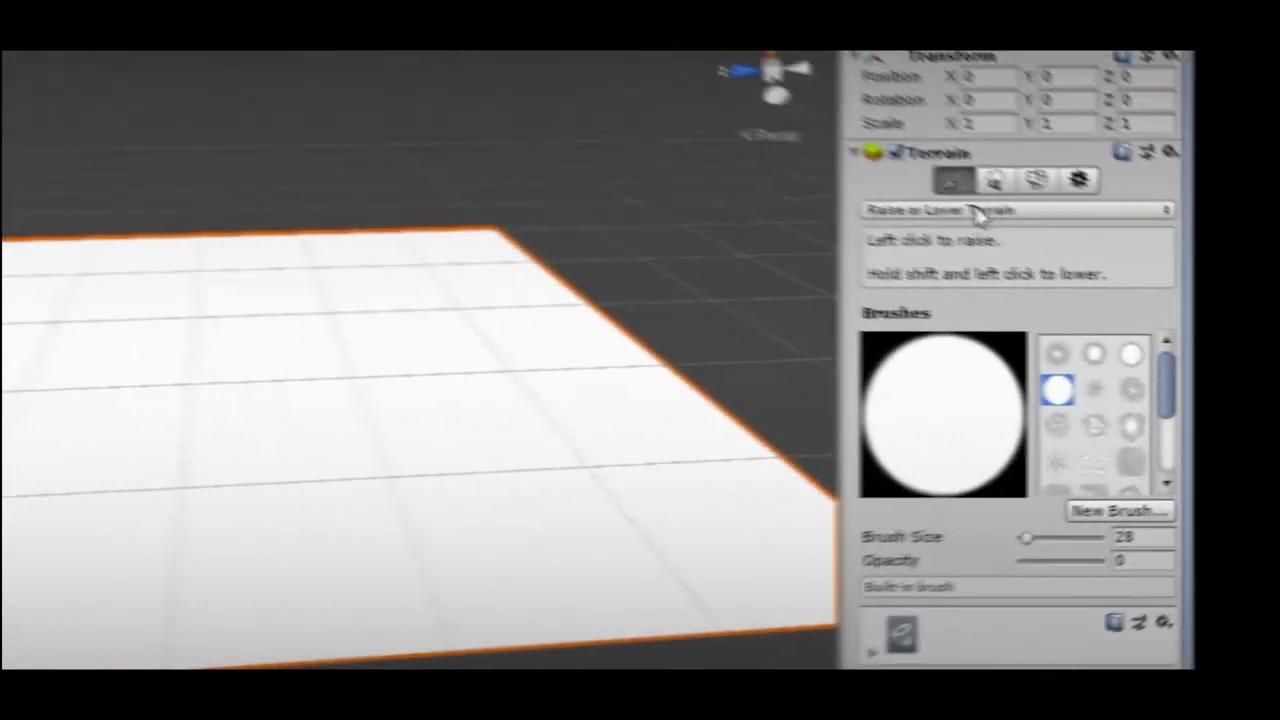
# Choose the Raise or Lower Terrain tool with brush size 51 and opacity 8
pyautogui.click(1123, 251)
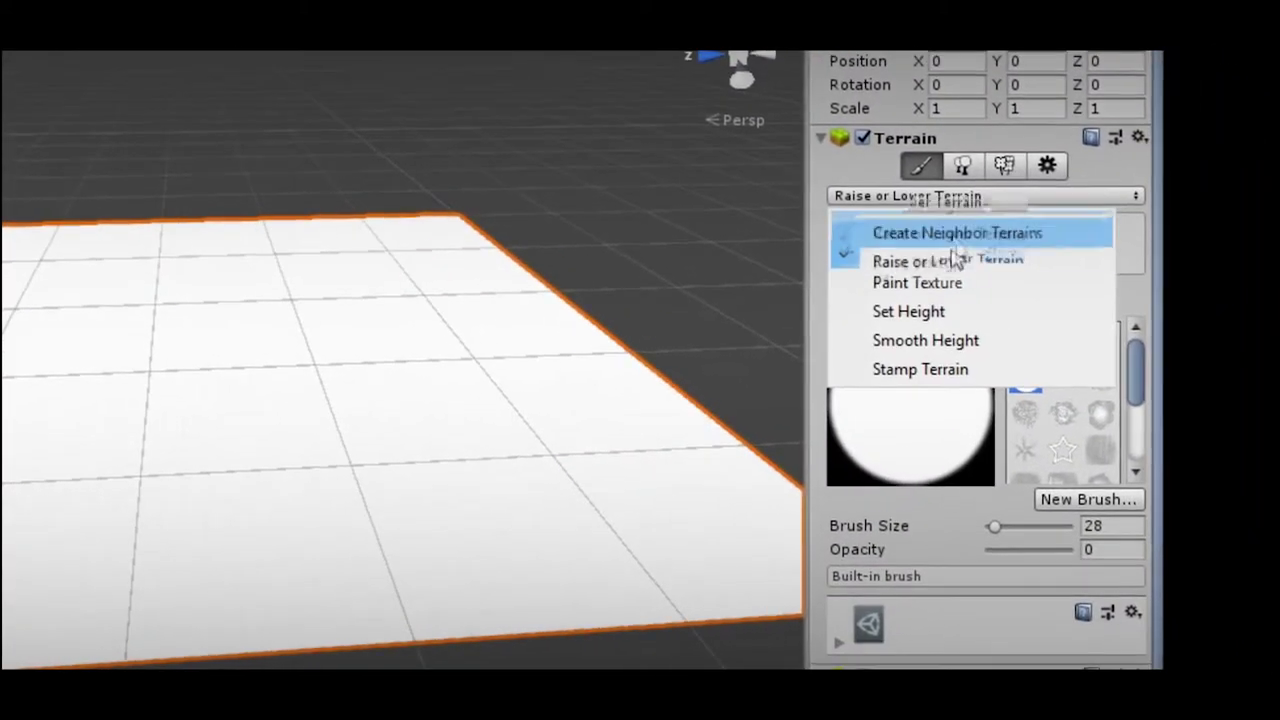
pyautogui.click(948, 254)
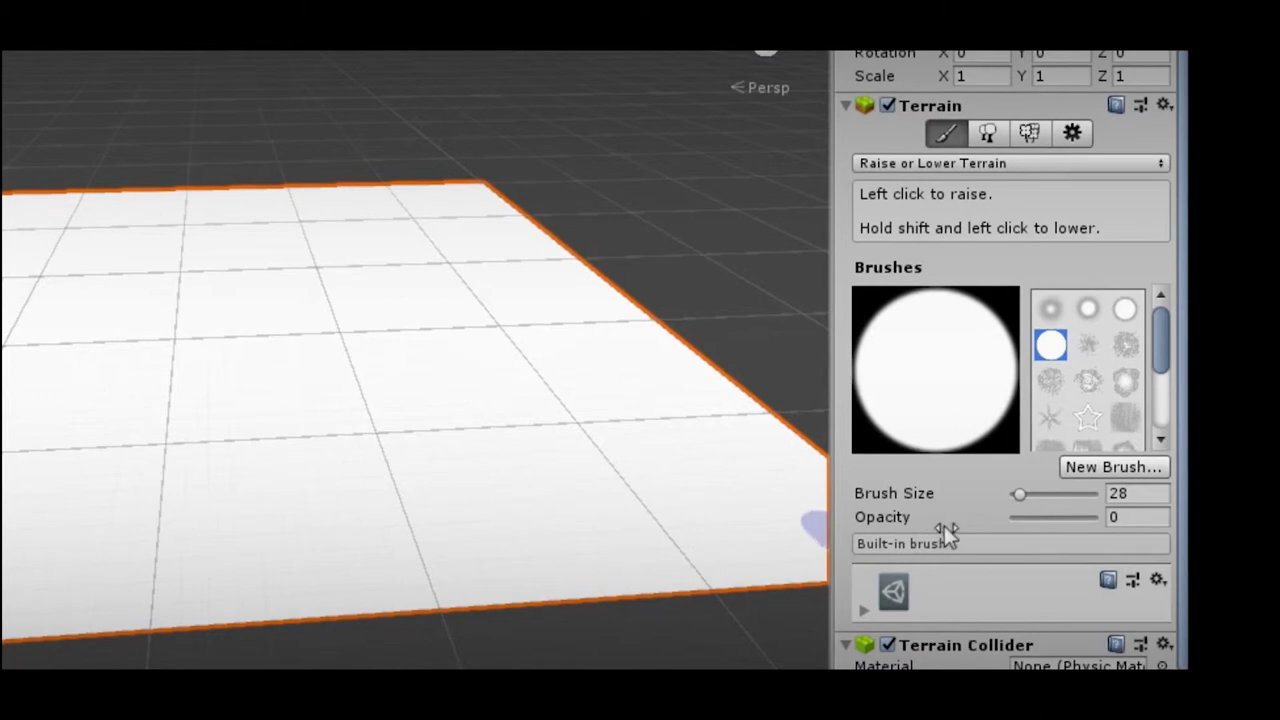
pyautogui.moveTo(1022, 496); pyautogui.dragTo(1025, 517)
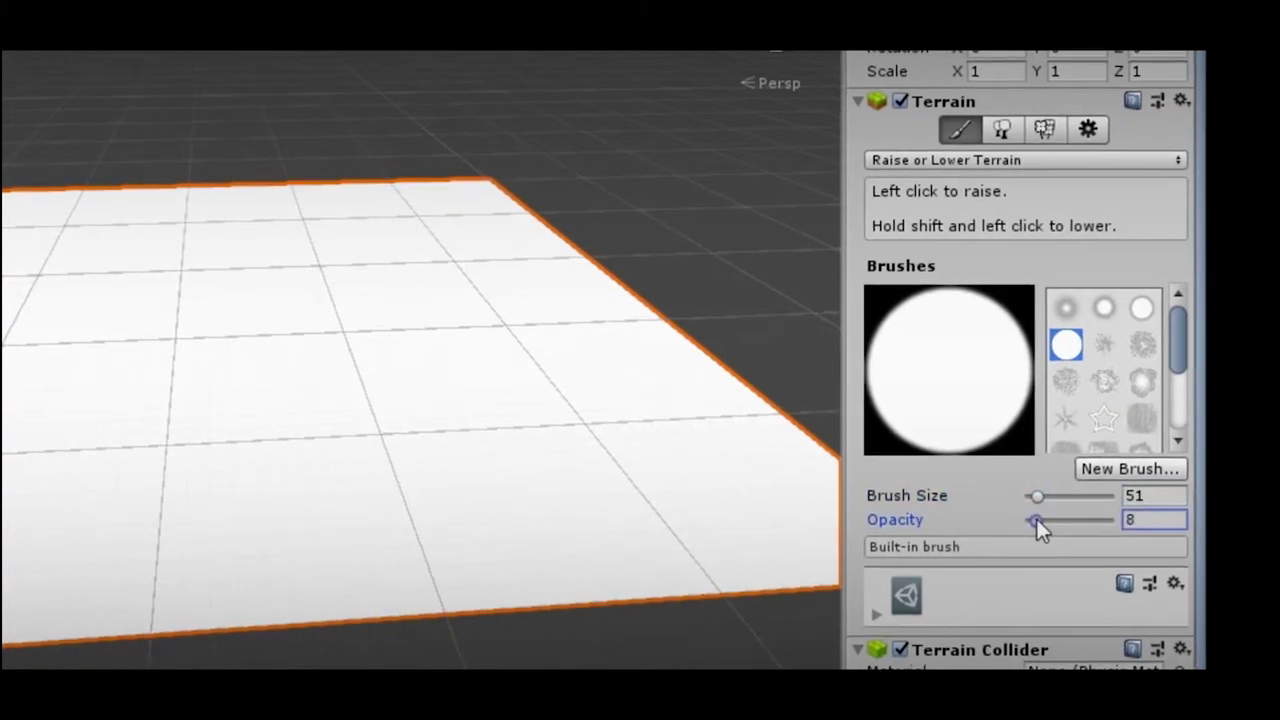
# Raise brush opacity to 15 and sculpt a cone-shaped hill plus a small upper-left bump
pyautogui.moveTo(1049, 521); pyautogui.dragTo(1066, 522)
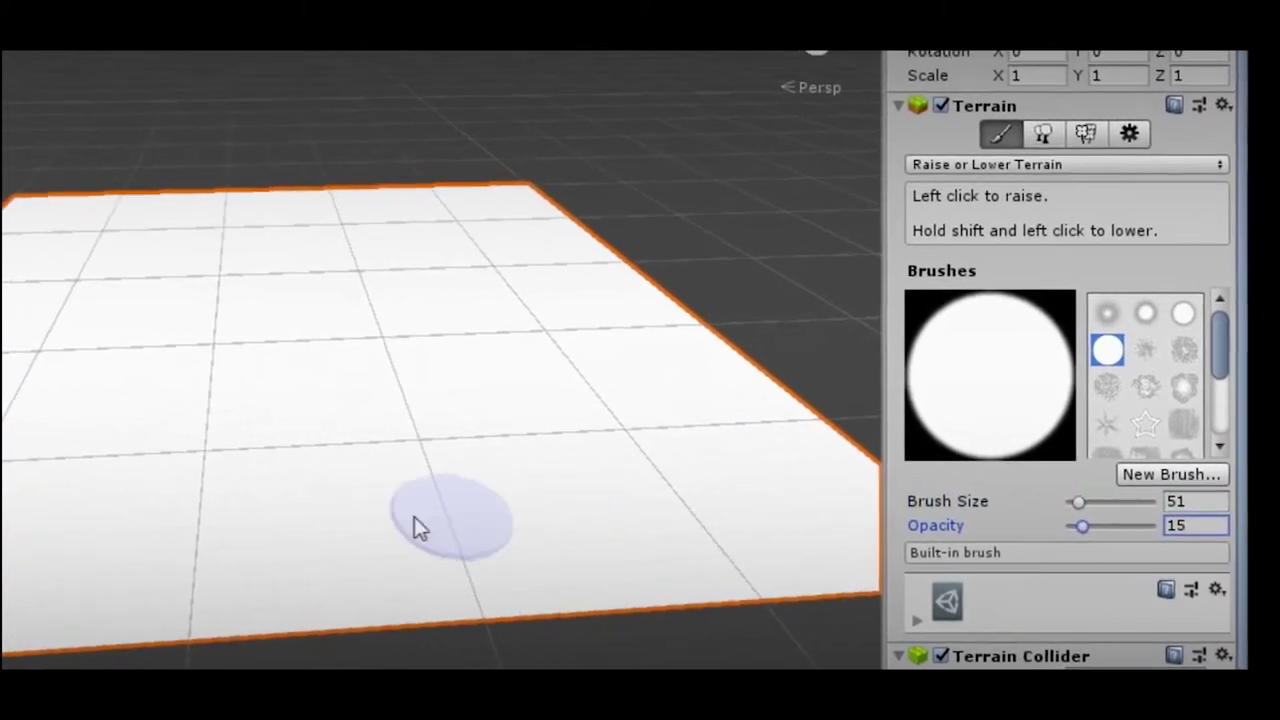
pyautogui.moveTo(380, 523)
pyautogui.mouseDown()
pyautogui.moveTo(525, 505)
pyautogui.moveTo(553, 452)
pyautogui.mouseUp()
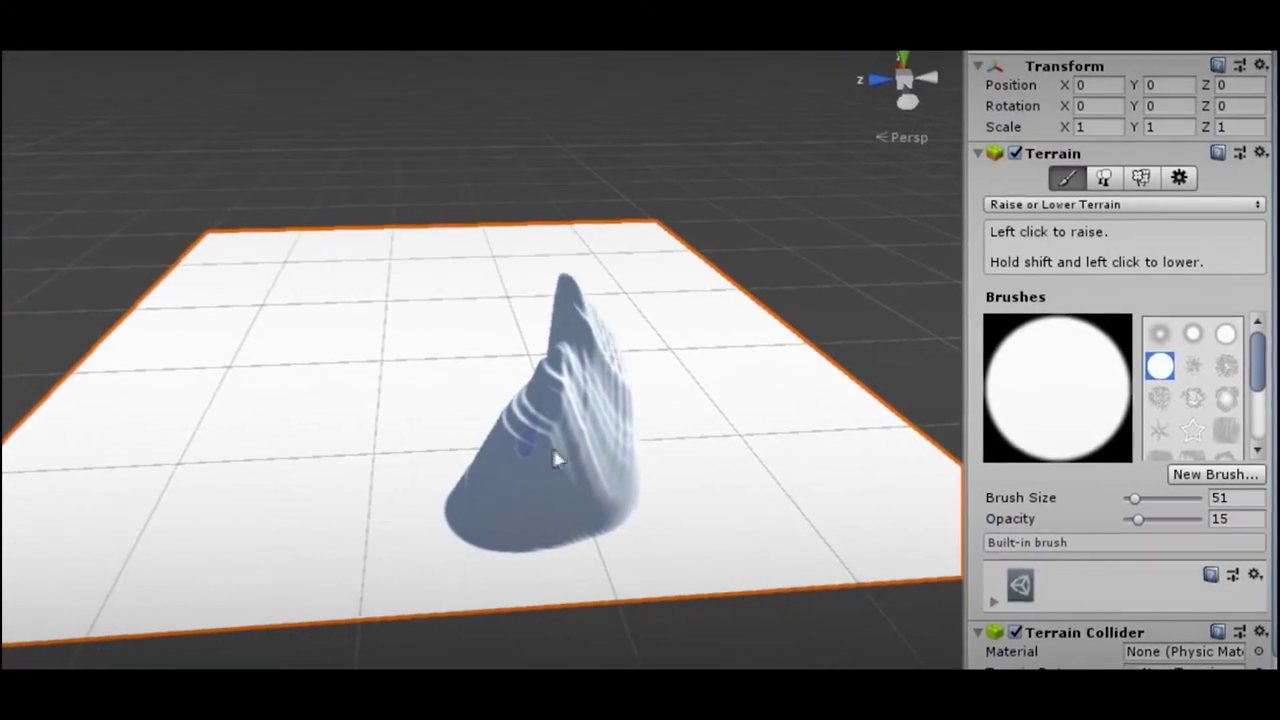
pyautogui.moveTo(400, 357)
pyautogui.mouseDown()
pyautogui.moveTo(373, 372)
pyautogui.moveTo(427, 340)
pyautogui.mouseUp()
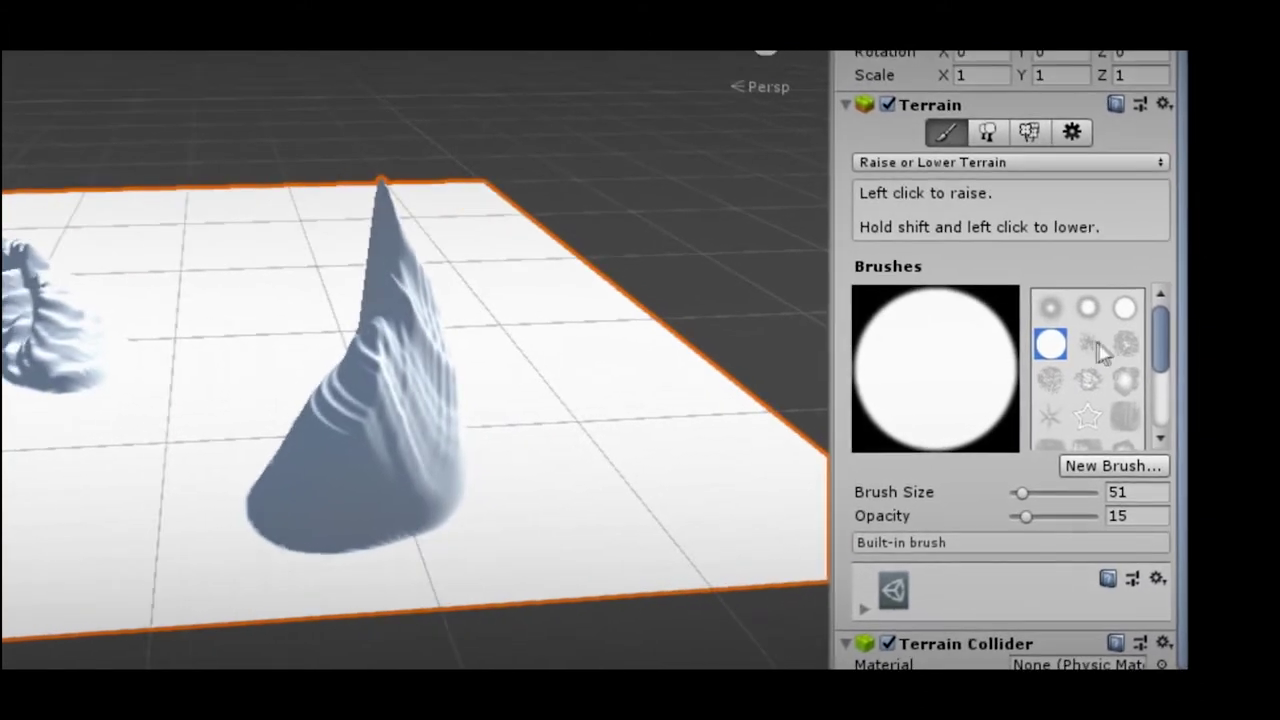
# With a speckled brush, raise rugged ridges along the bottom and top-left terrain edges
pyautogui.click(1092, 343)
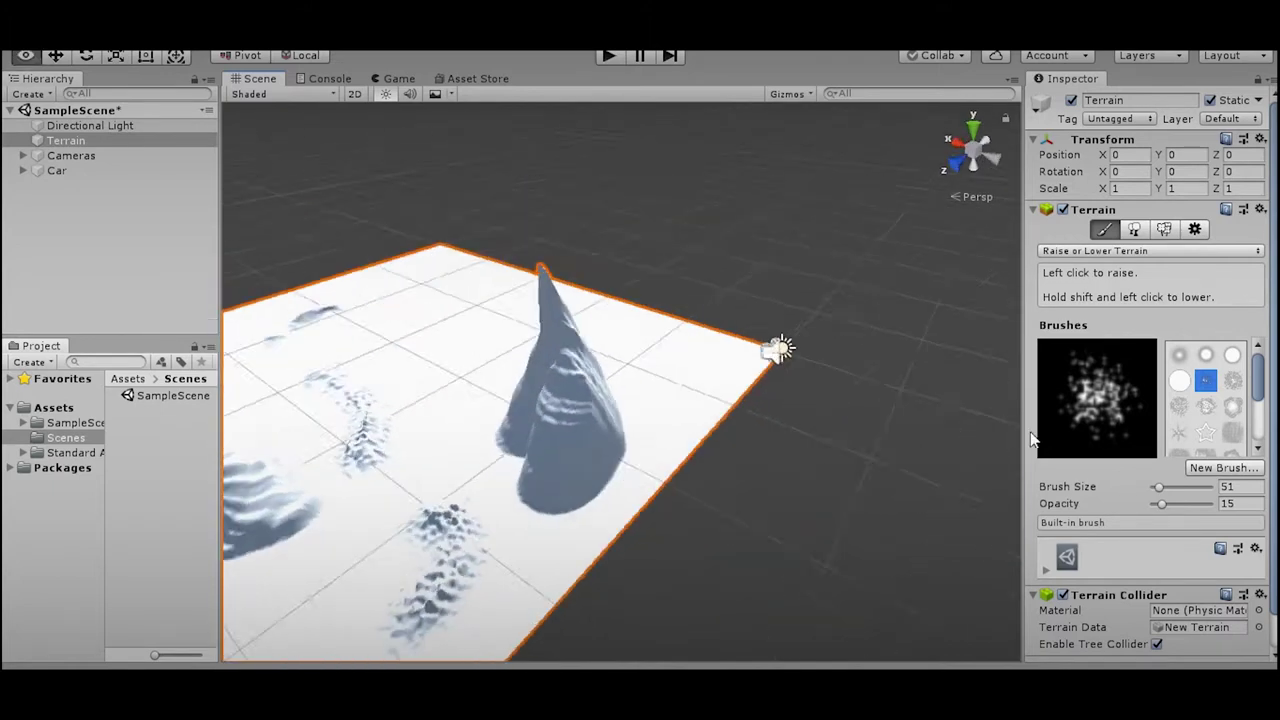
pyautogui.moveTo(651, 537); pyautogui.dragTo(383, 503)
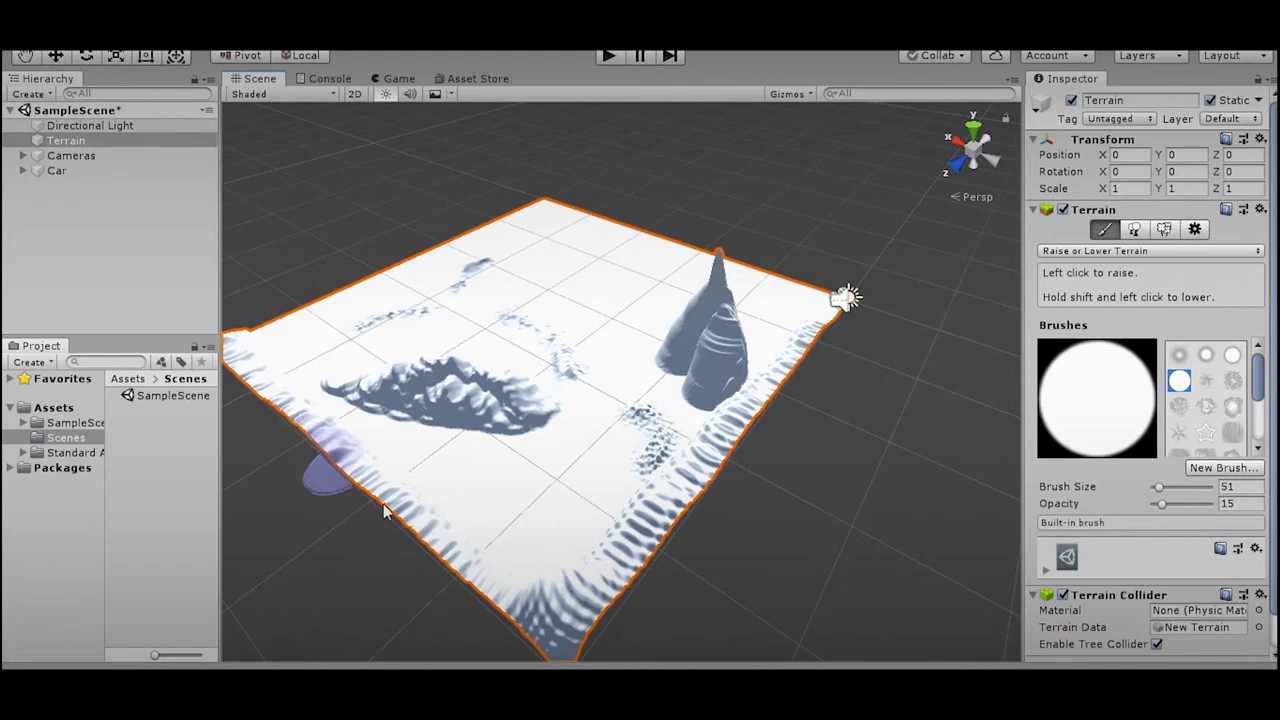
pyautogui.moveTo(245, 335); pyautogui.dragTo(450, 255)
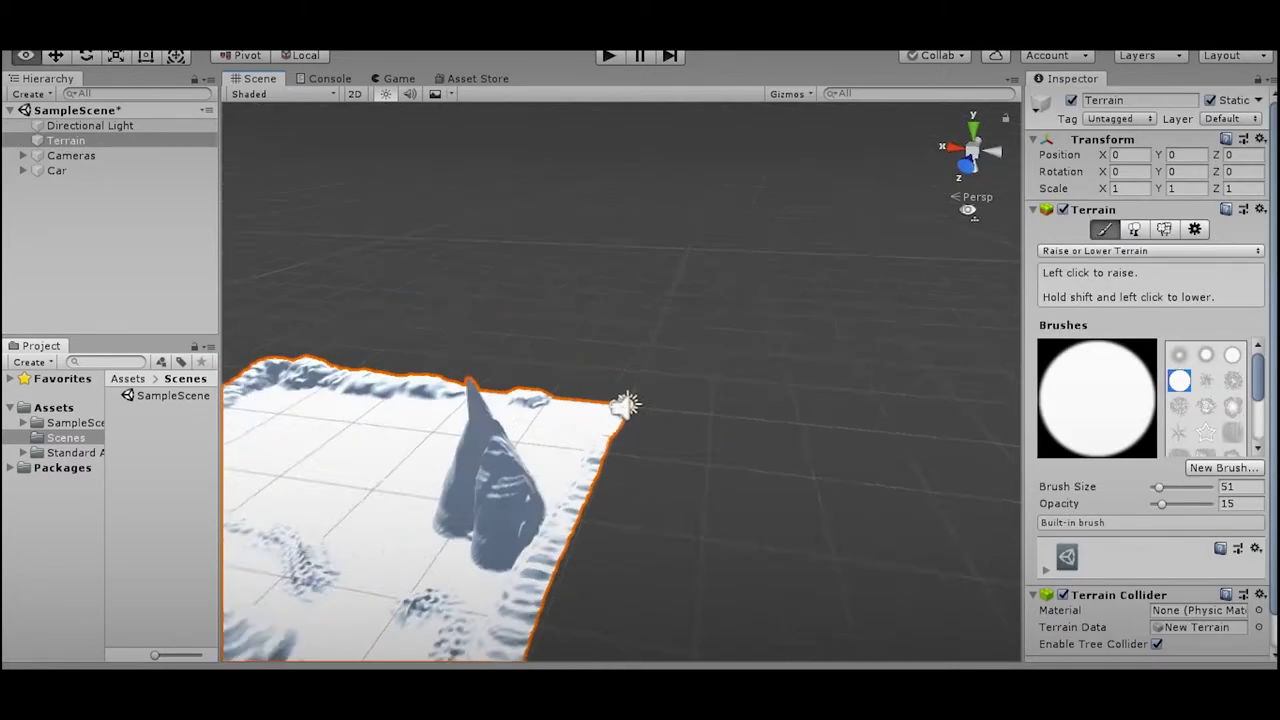
pyautogui.moveTo(590, 226); pyautogui.dragTo(812, 478, button='right')
pyautogui.click(812, 478)
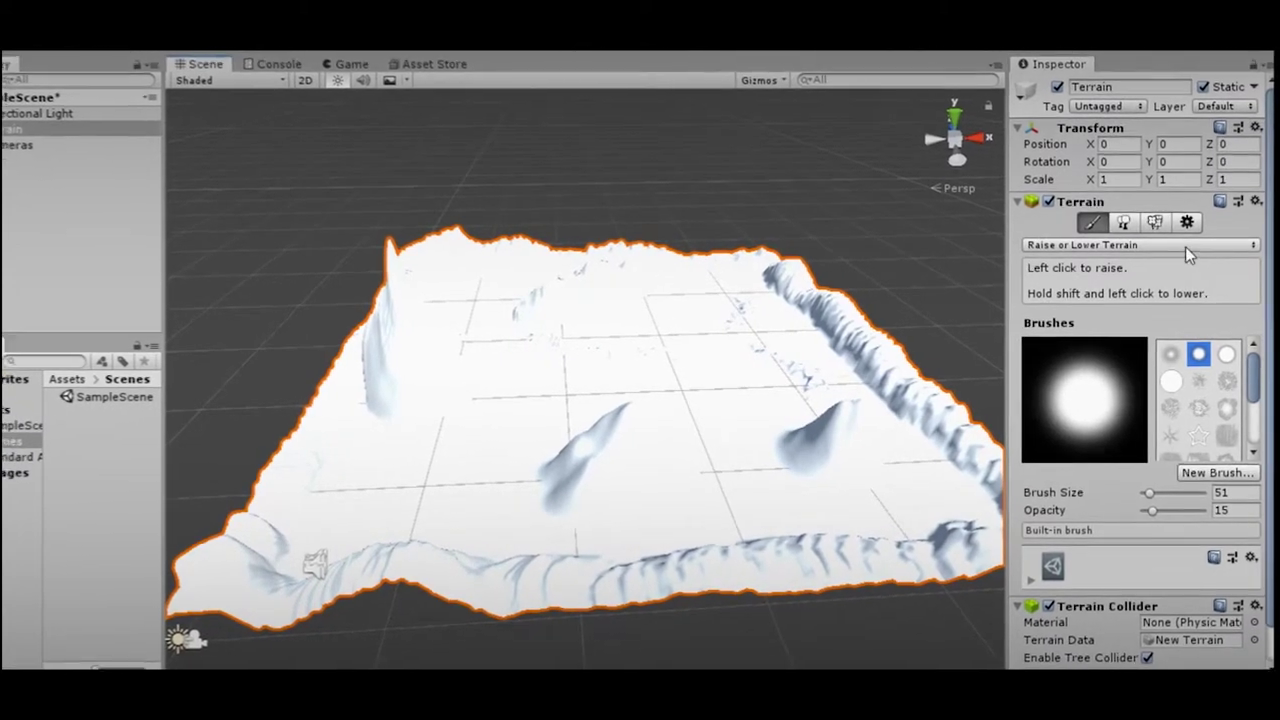
# In Paint Texture, create a terrain layer from GrassHillAlbedo so grass covers the whole terrain
pyautogui.click(1185, 246)
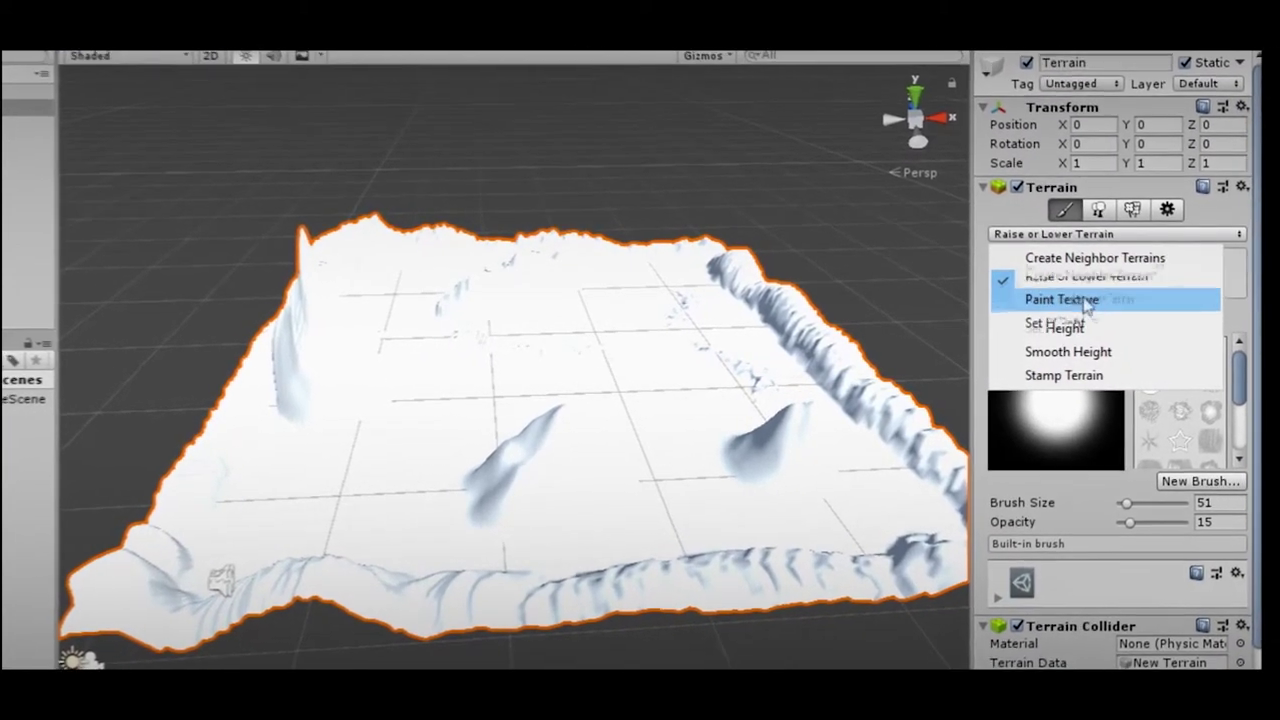
pyautogui.click(1022, 310)
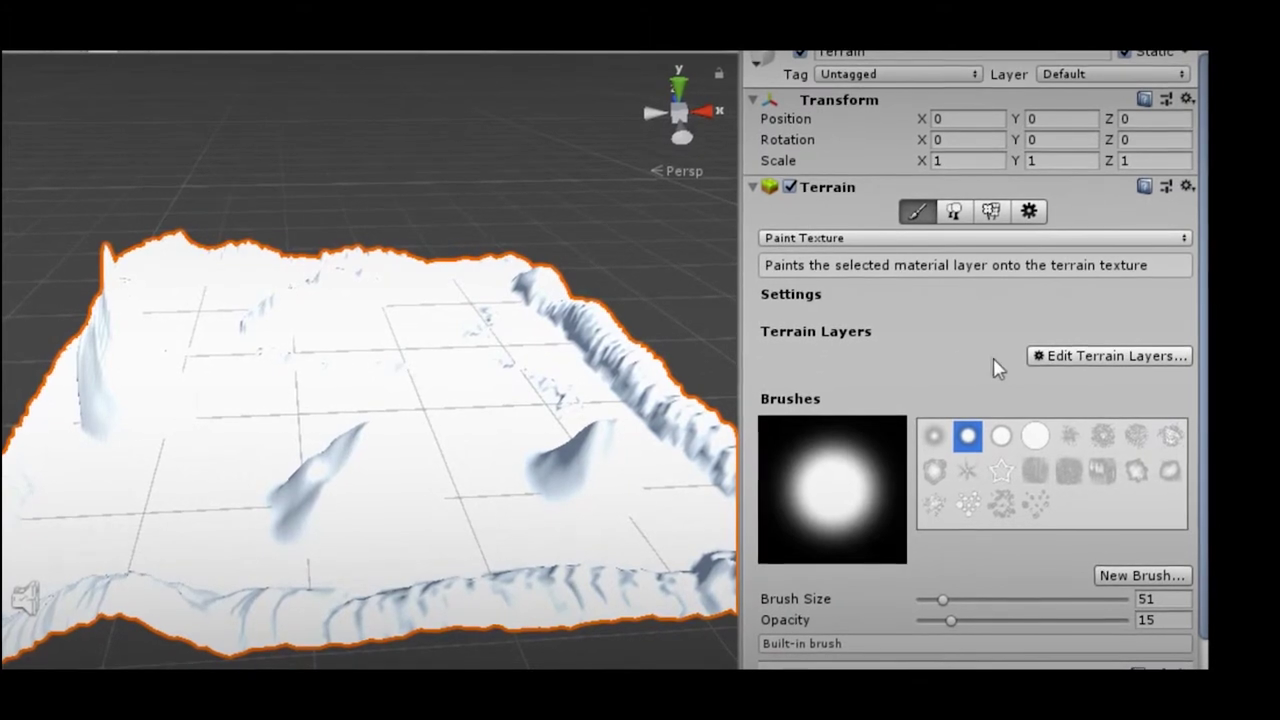
pyautogui.click(1085, 365)
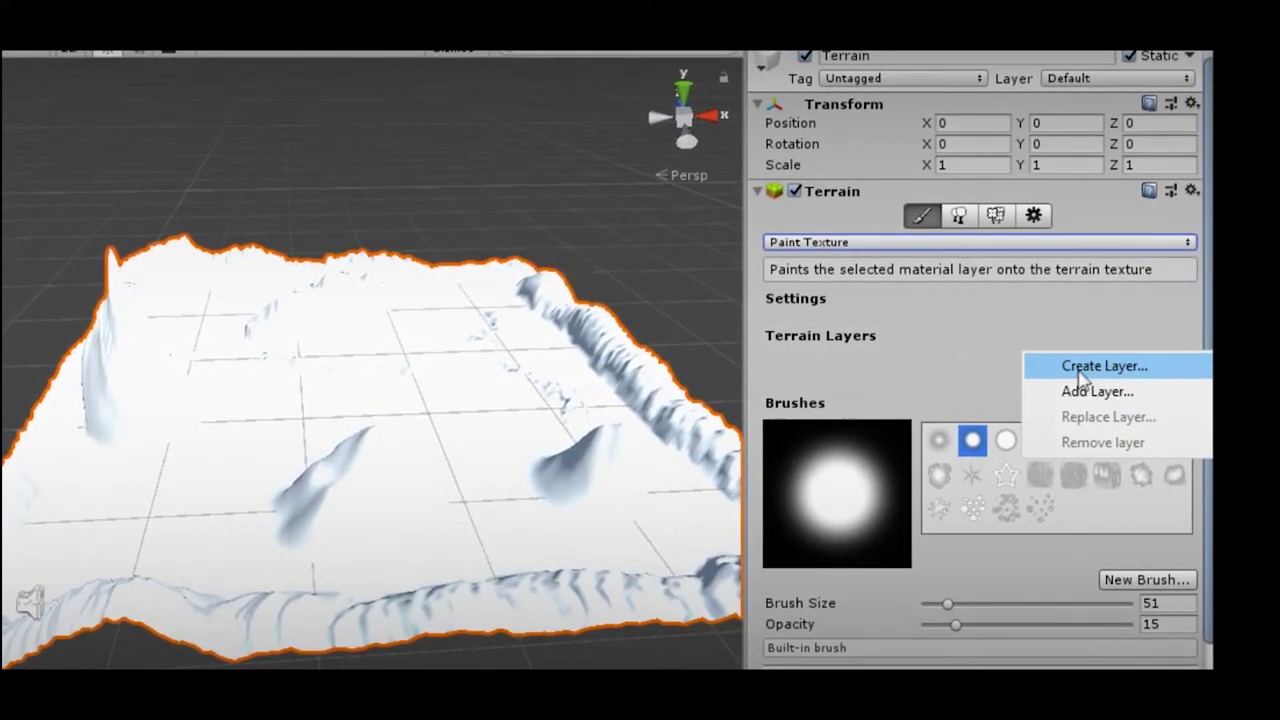
pyautogui.click(1090, 371)
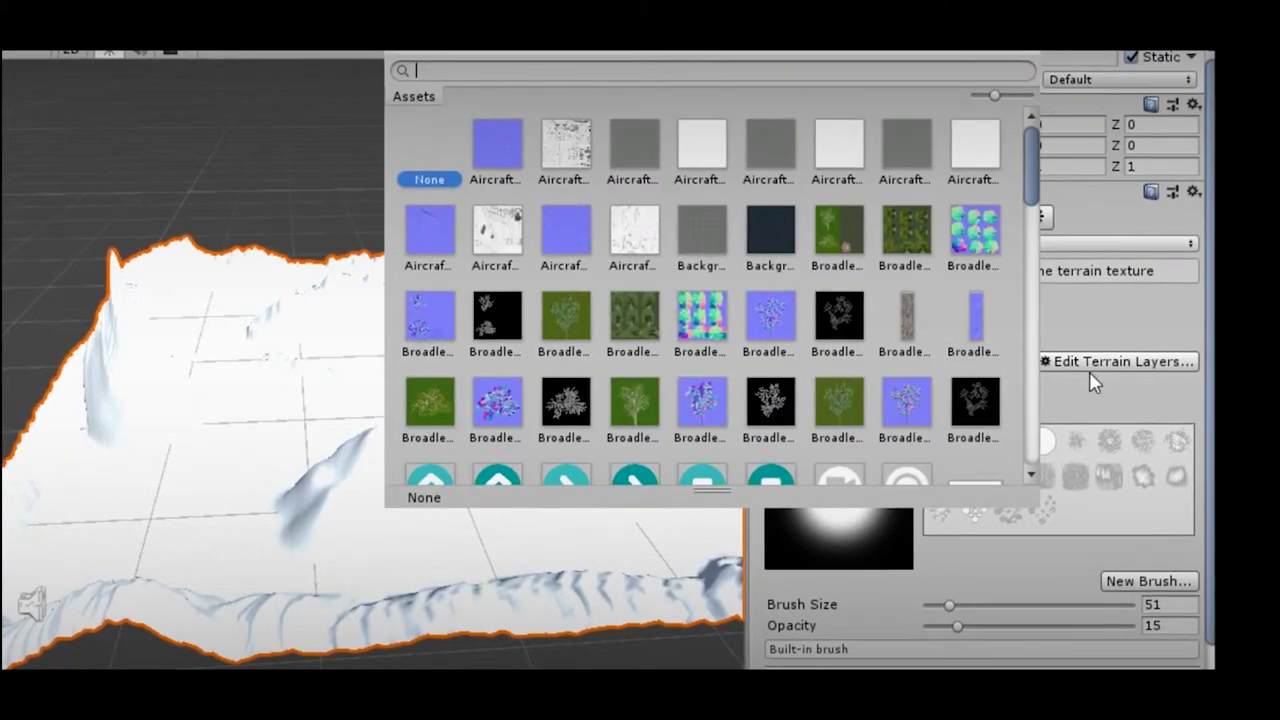
pyautogui.scroll(-3, 851, 314)
pyautogui.scroll(-1, 850, 315)
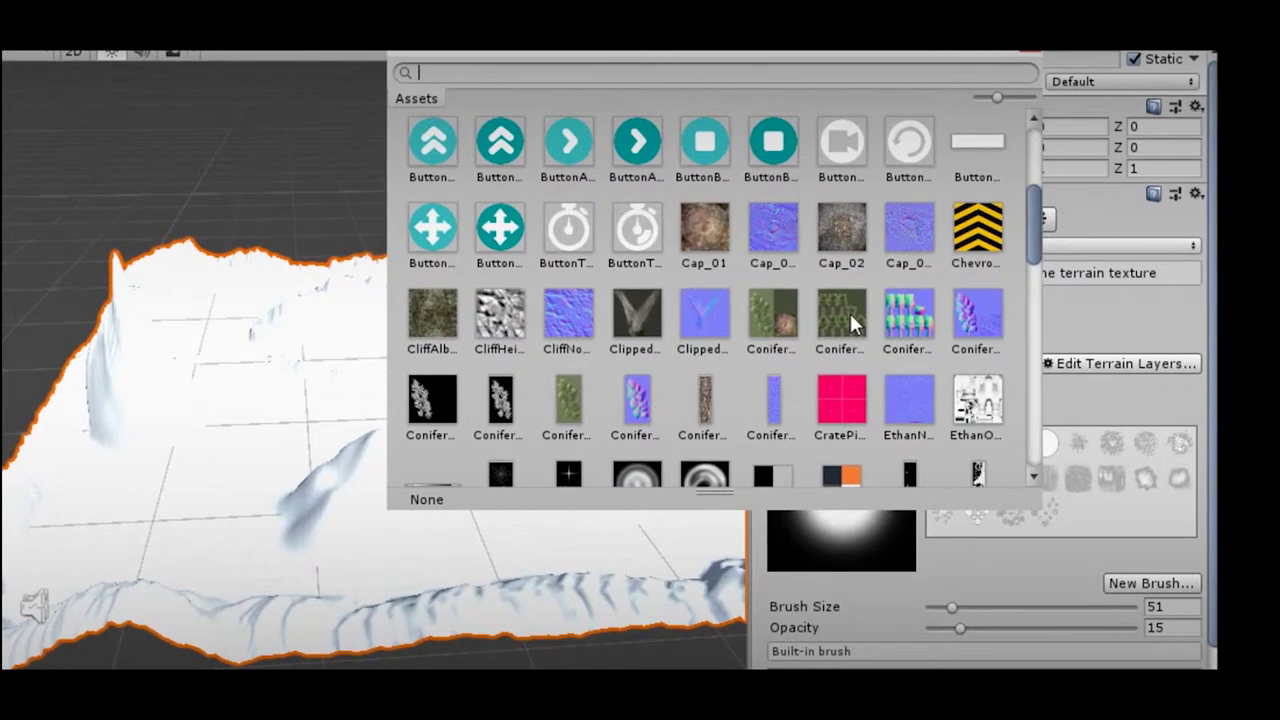
pyautogui.scroll(-1, 846, 316)
pyautogui.scroll(-1, 846, 311)
pyautogui.scroll(-1, 847, 313)
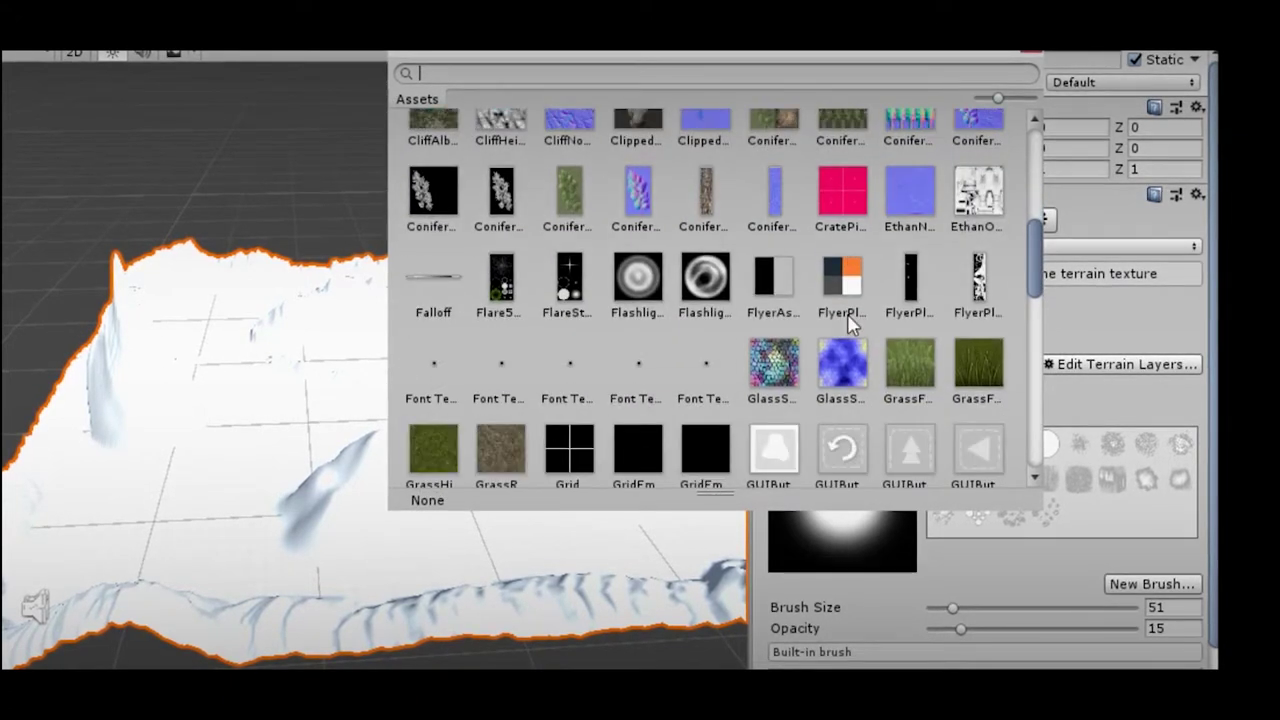
pyautogui.scroll(-1, 847, 313)
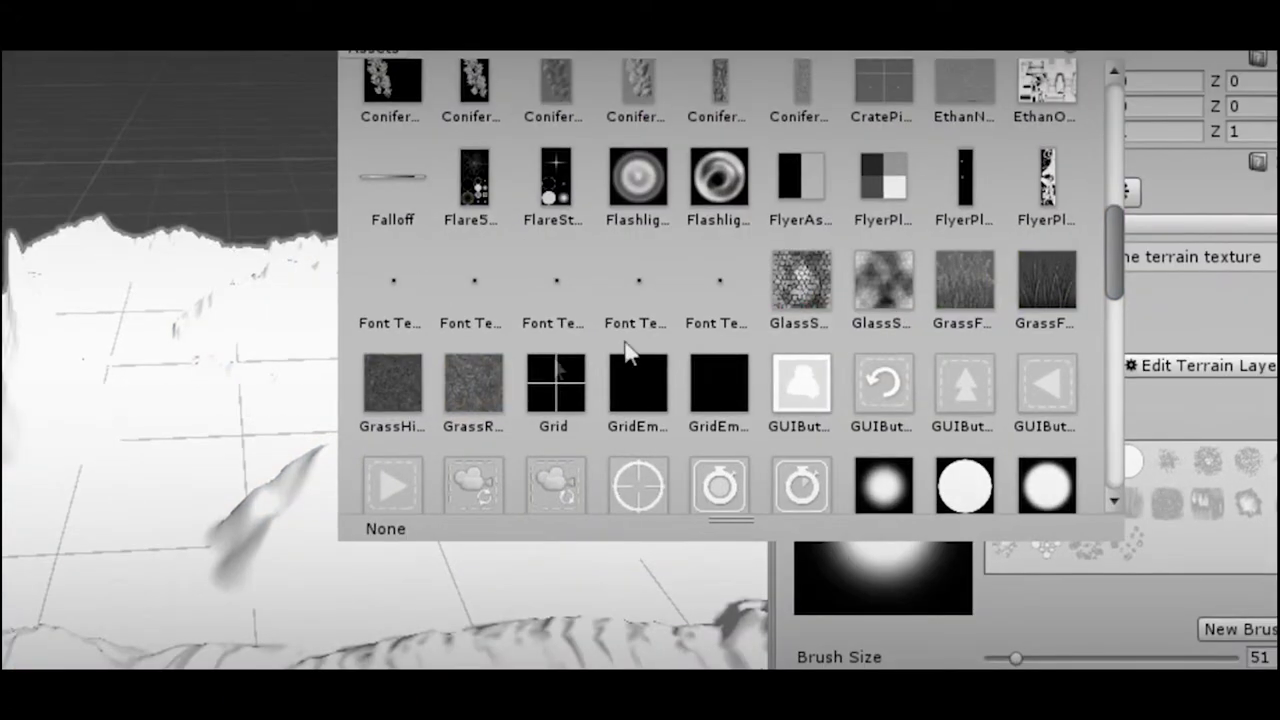
pyautogui.click(407, 373)
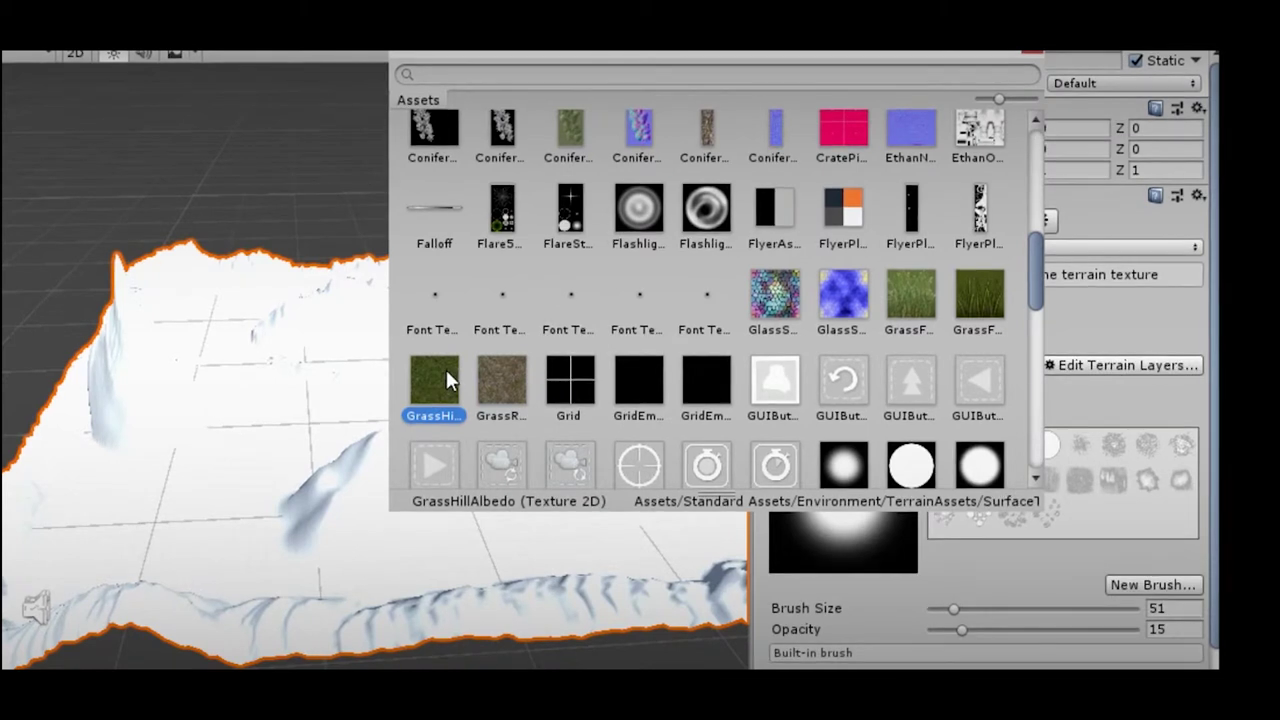
pyautogui.doubleClick(446, 370)
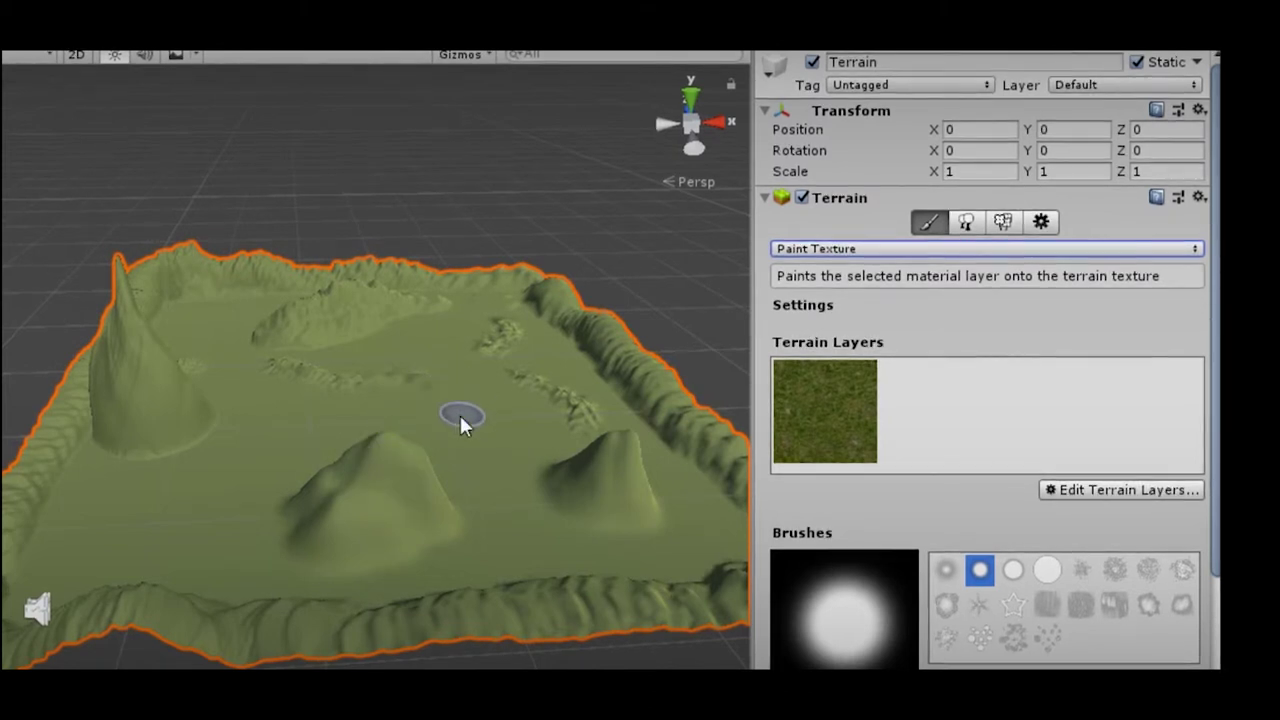
# Create a second terrain layer from the CliffAlbedoSpecular rock texture
pyautogui.click(1067, 497)
pyautogui.click(1080, 500)
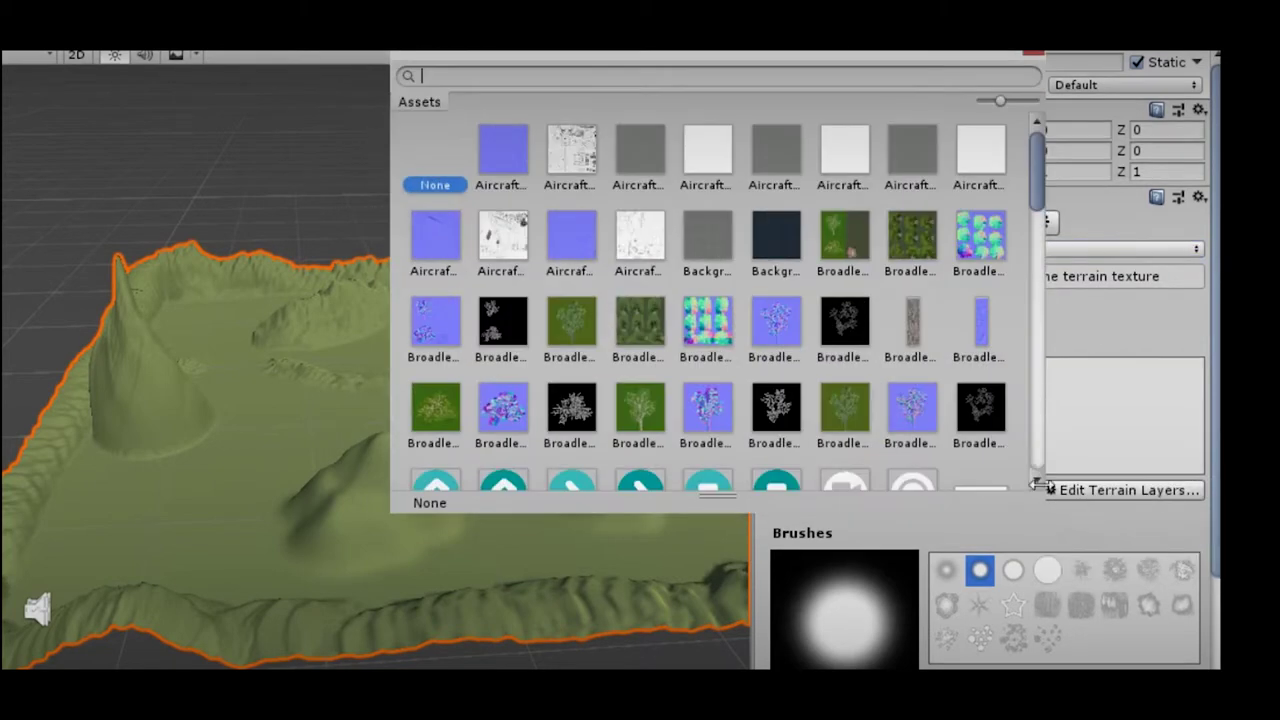
pyautogui.scroll(-5, 728, 418)
pyautogui.scroll(-2, 728, 418)
pyautogui.scroll(-1, 728, 418)
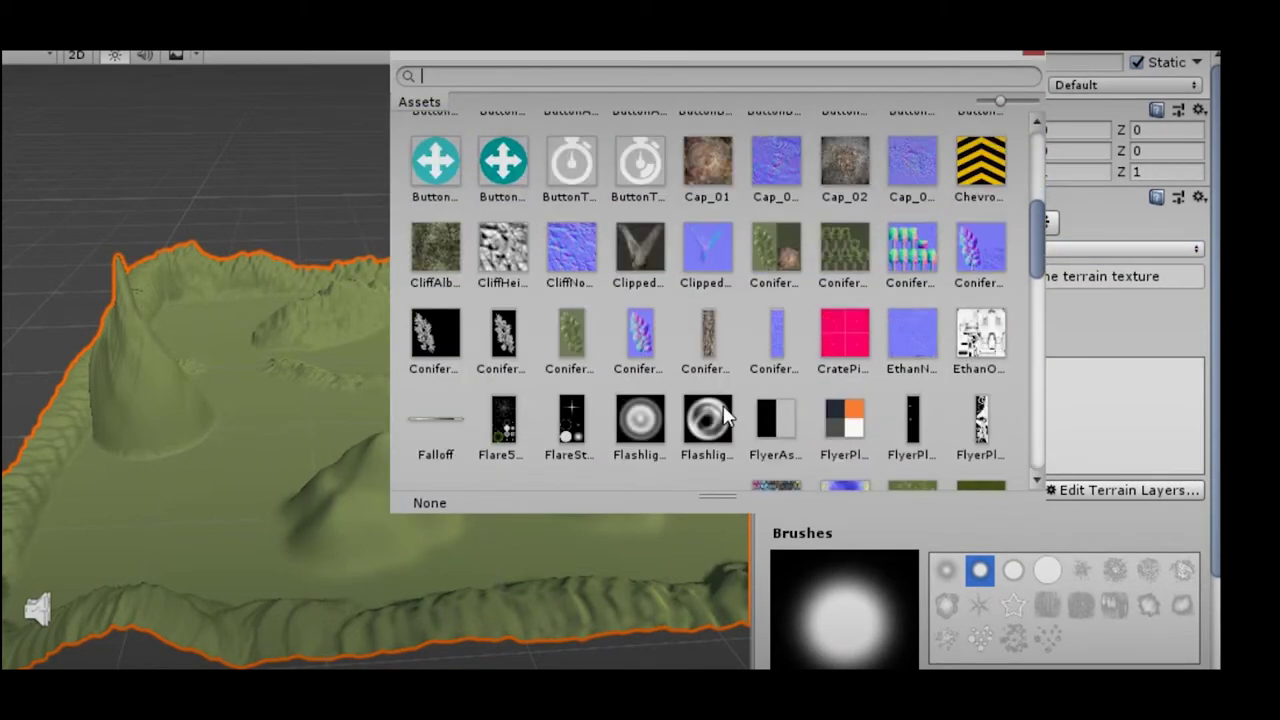
pyautogui.scroll(-2, 710, 410)
pyautogui.scroll(1, 703, 404)
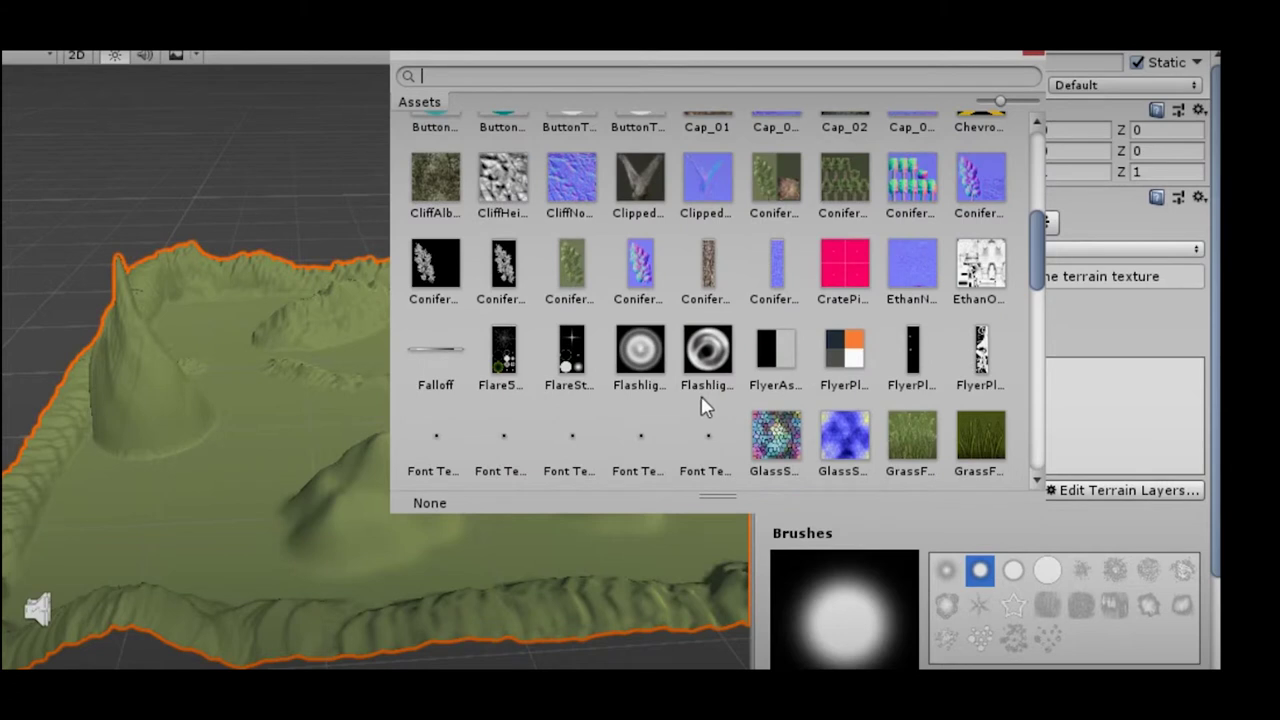
pyautogui.doubleClick(432, 190)
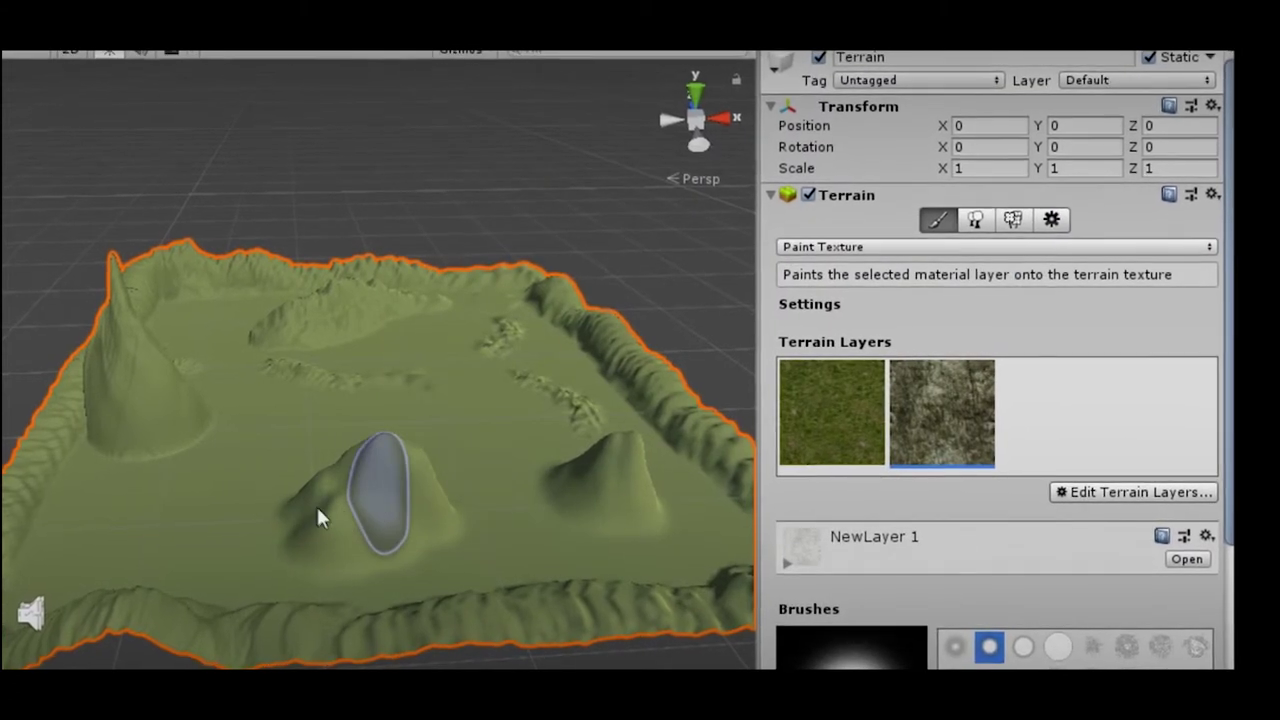
# Brush cliff rock over the hill and add a third terrain layer
pyautogui.moveTo(337, 508)
pyautogui.mouseDown()
pyautogui.moveTo(412, 495)
pyautogui.moveTo(341, 522)
pyautogui.moveTo(415, 530)
pyautogui.moveTo(323, 505)
pyautogui.moveTo(308, 541)
pyautogui.moveTo(430, 515)
pyautogui.moveTo(680, 571)
pyautogui.mouseUp()
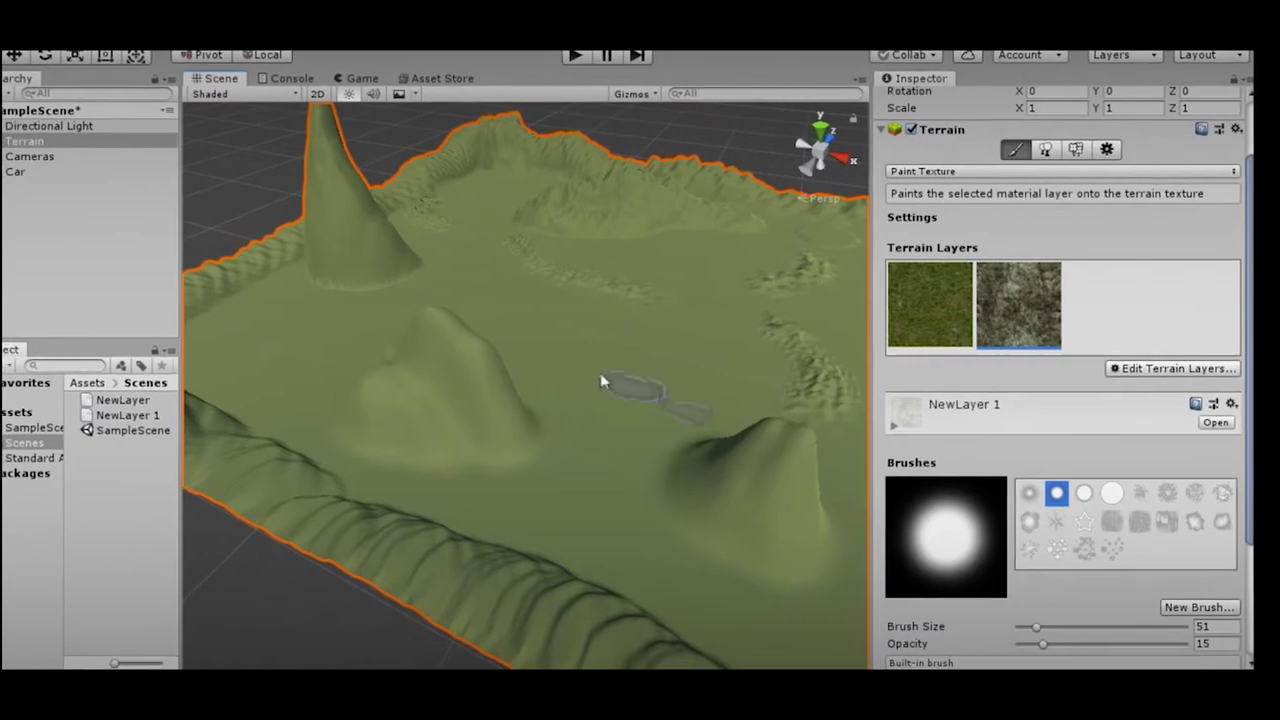
pyautogui.click(1195, 364)
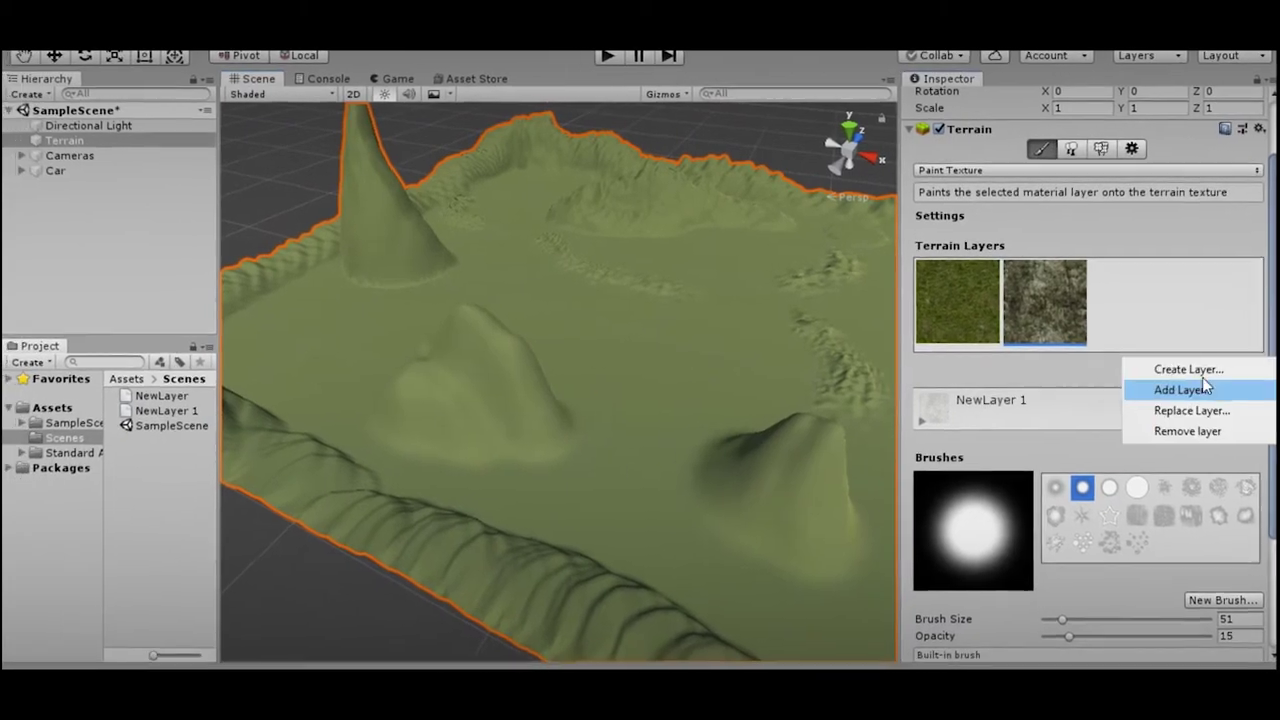
pyautogui.click(1180, 390)
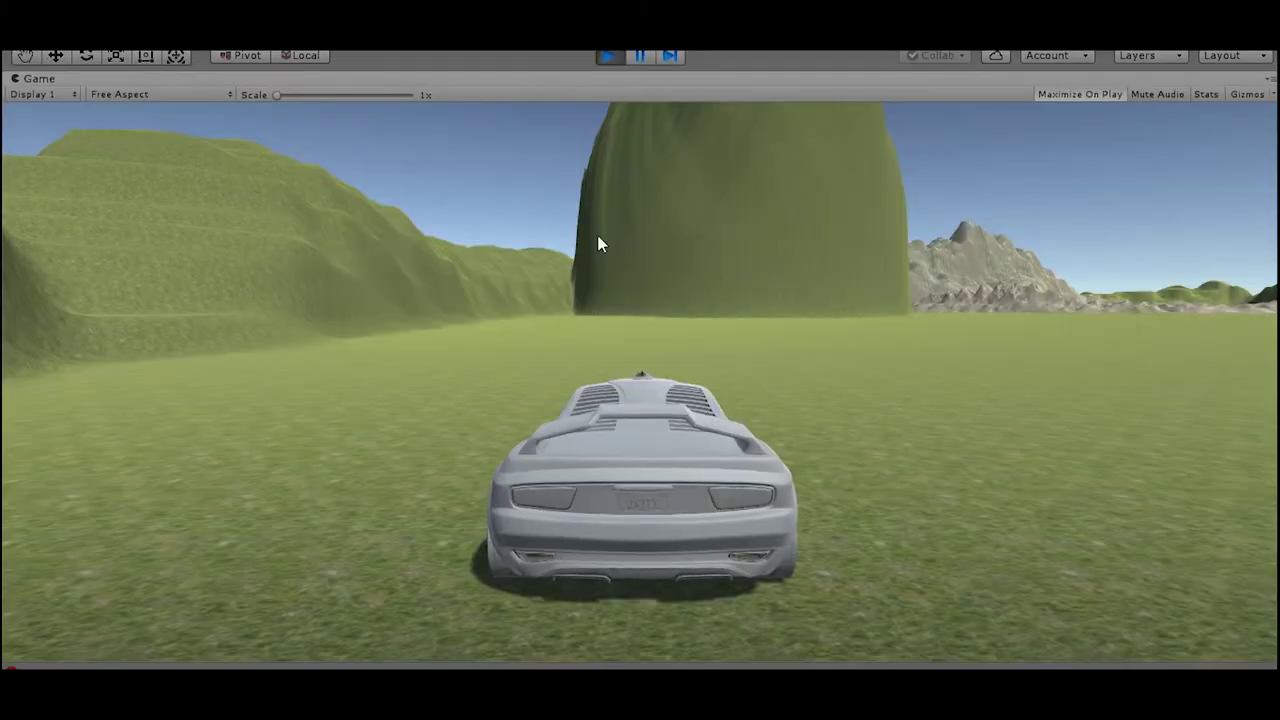
# Drive the car with the arrow keys up the rocky mountain, then choose the Paint Trees tool
pyautogui.press('Right')
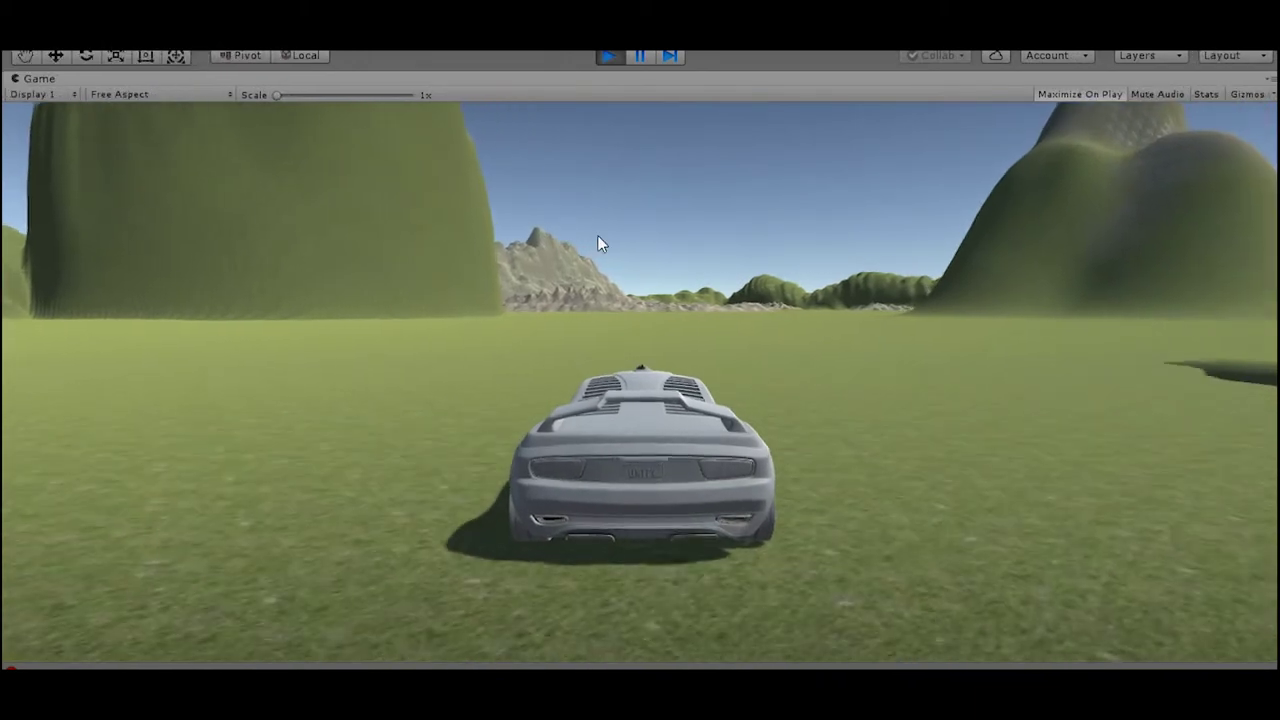
pyautogui.press('Right')
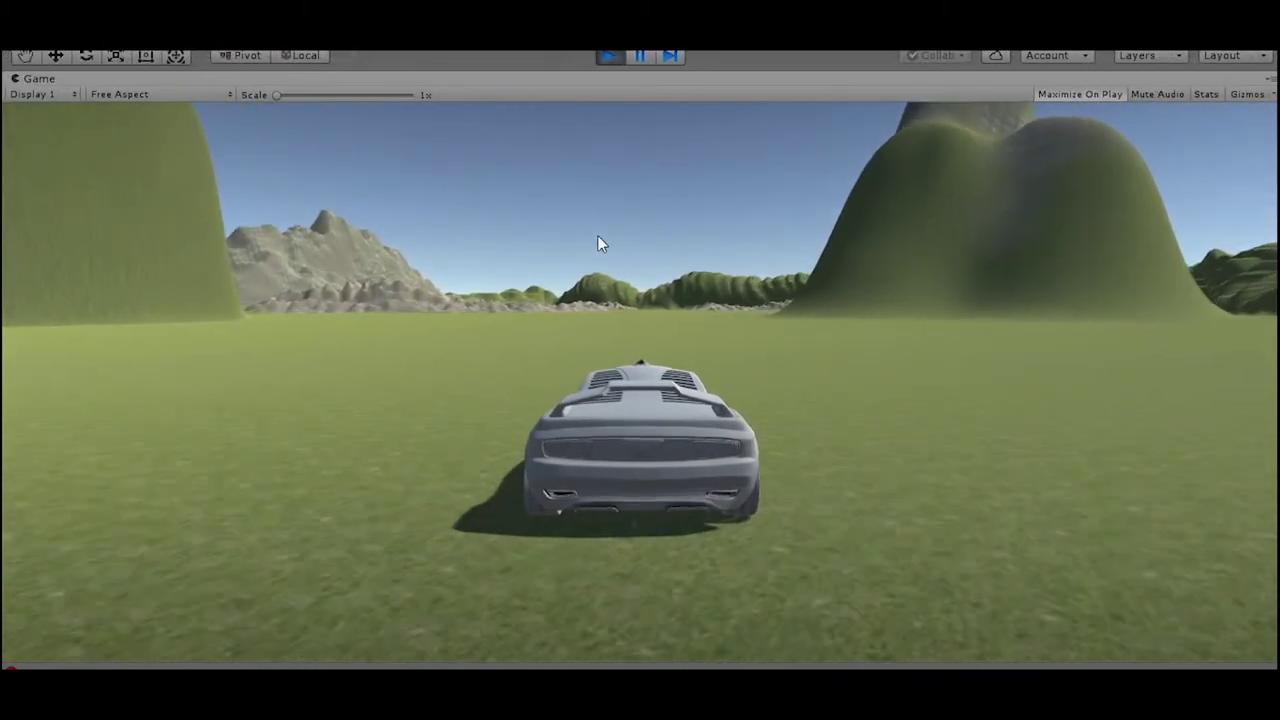
pyautogui.press('Up')
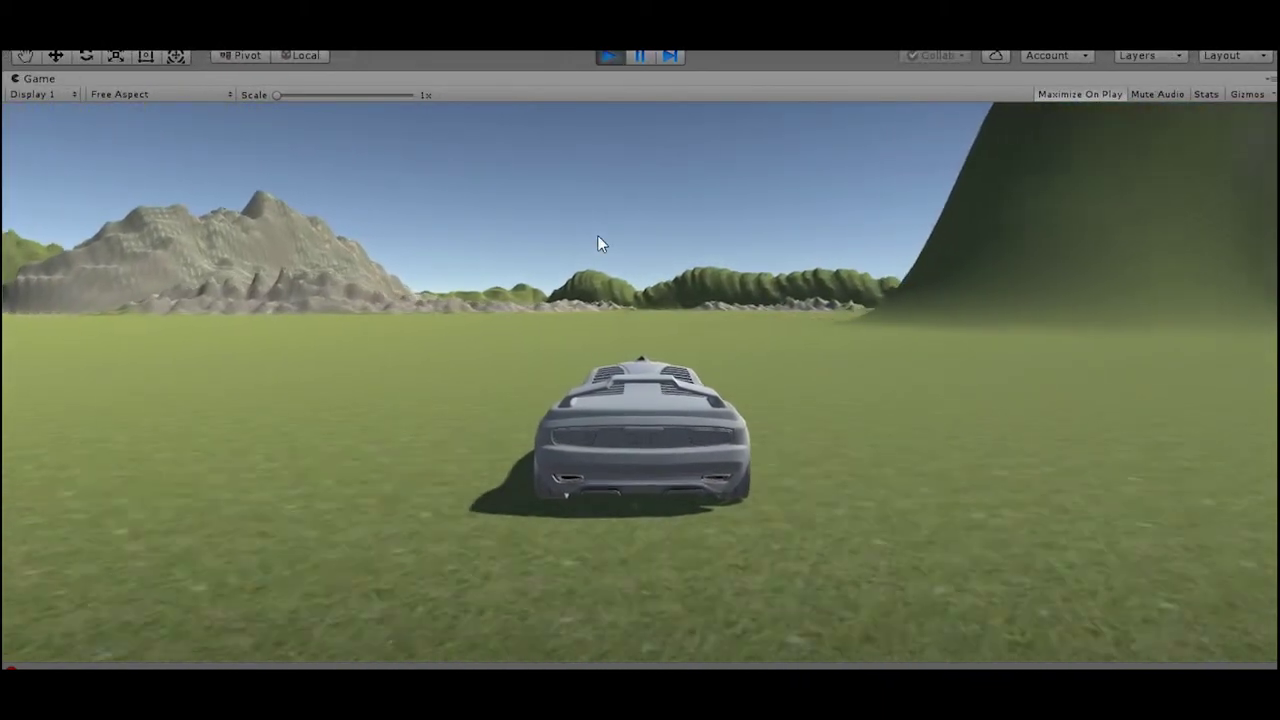
pyautogui.press('Left')
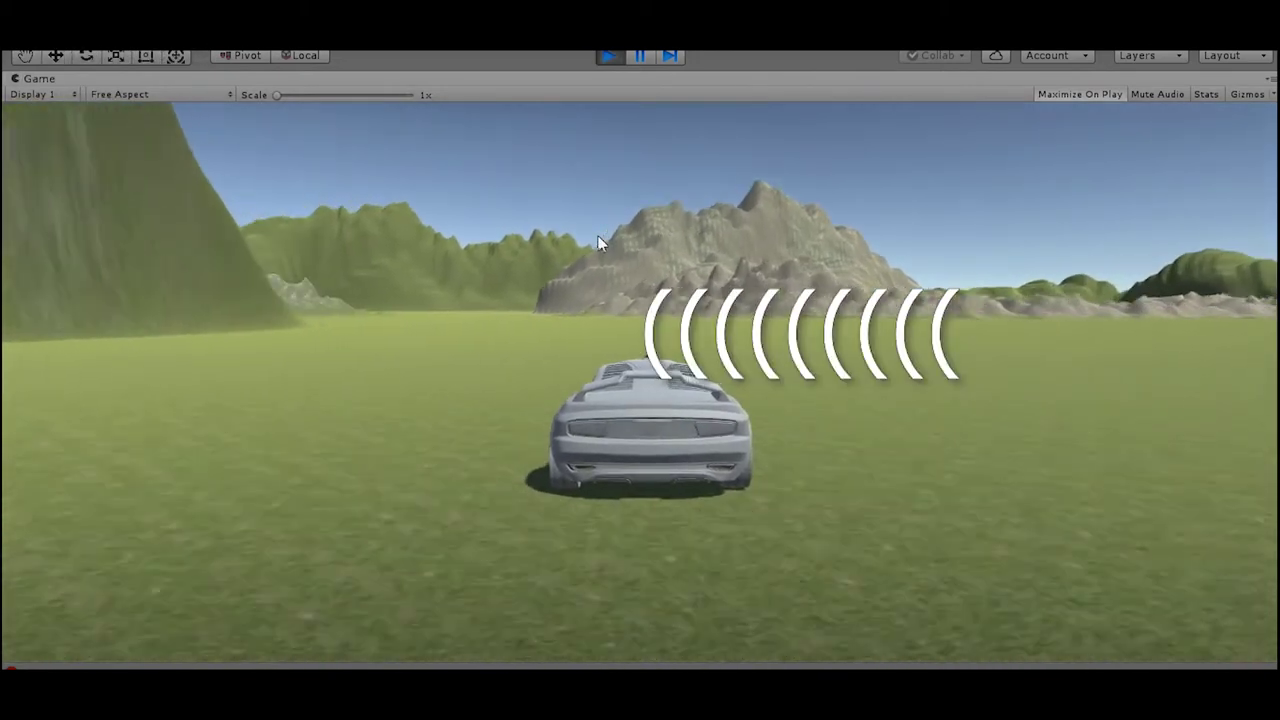
pyautogui.press('Left')
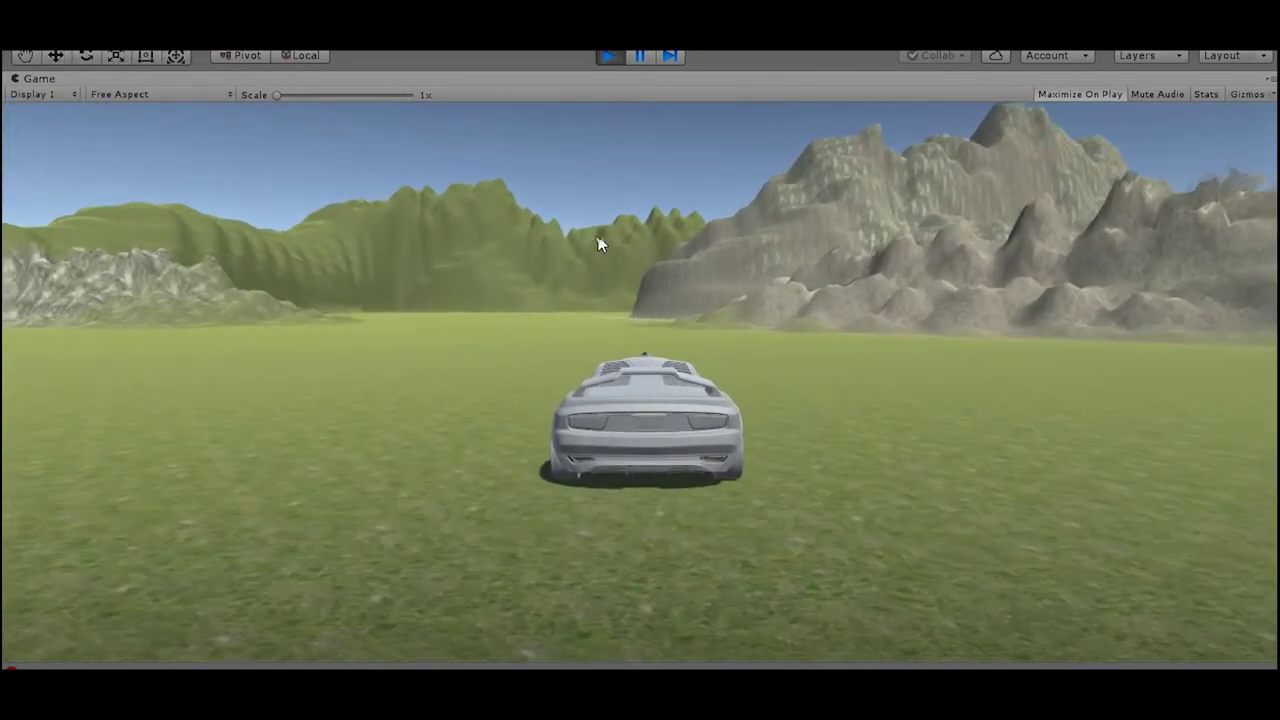
pyautogui.press('Left')
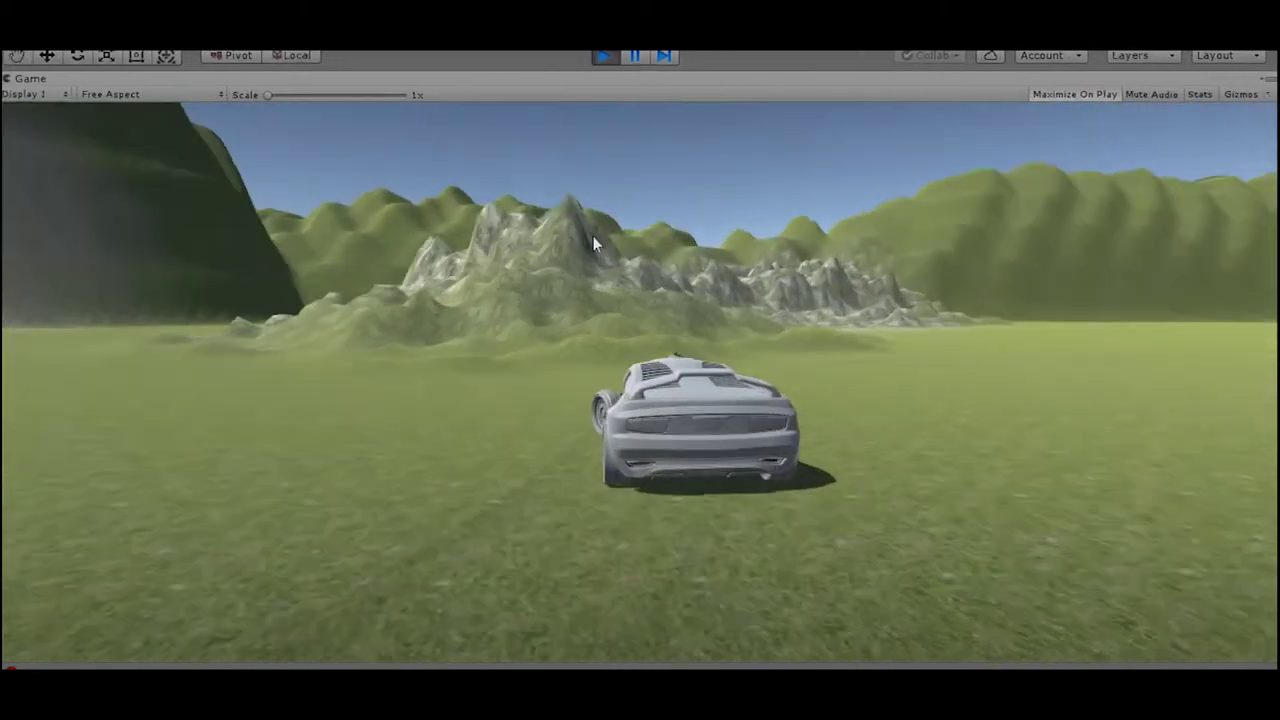
pyautogui.press('Up')
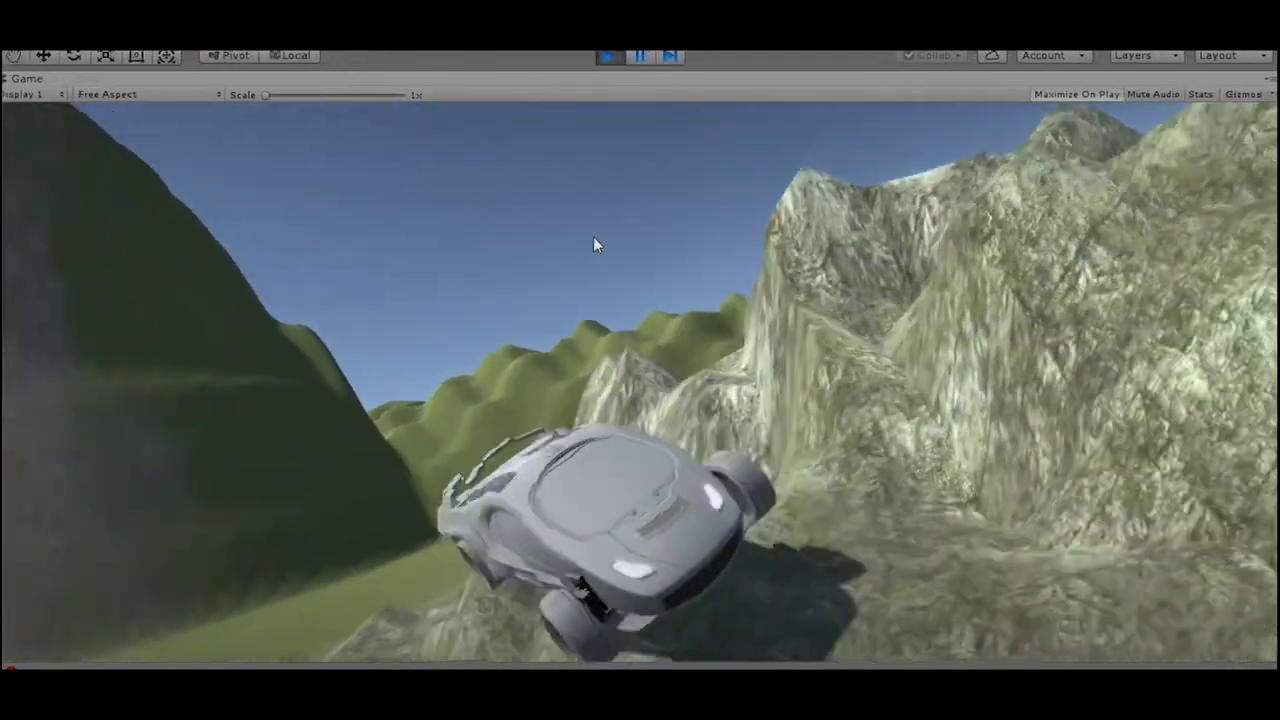
pyautogui.press('Up')
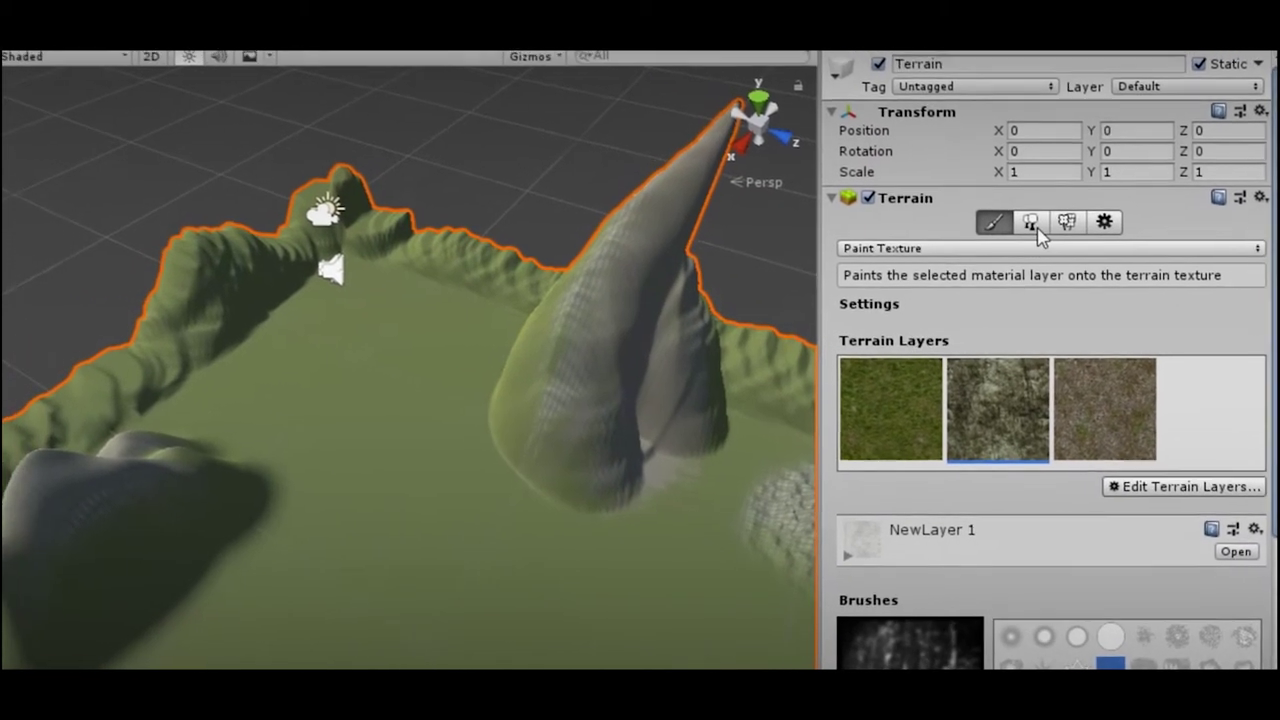
pyautogui.click(1048, 230)
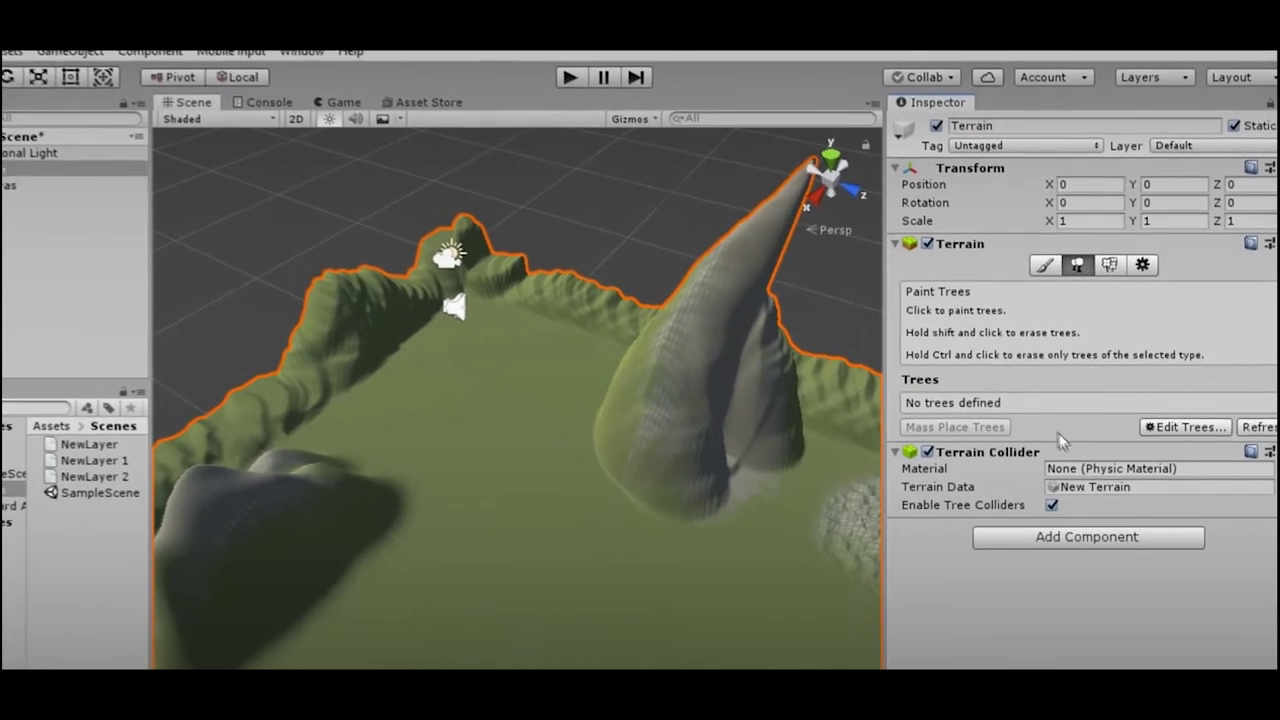
# Add Broadleaf_Desktop as a paintable tree prefab and lower Tree Density to 25
pyautogui.click(1171, 433)
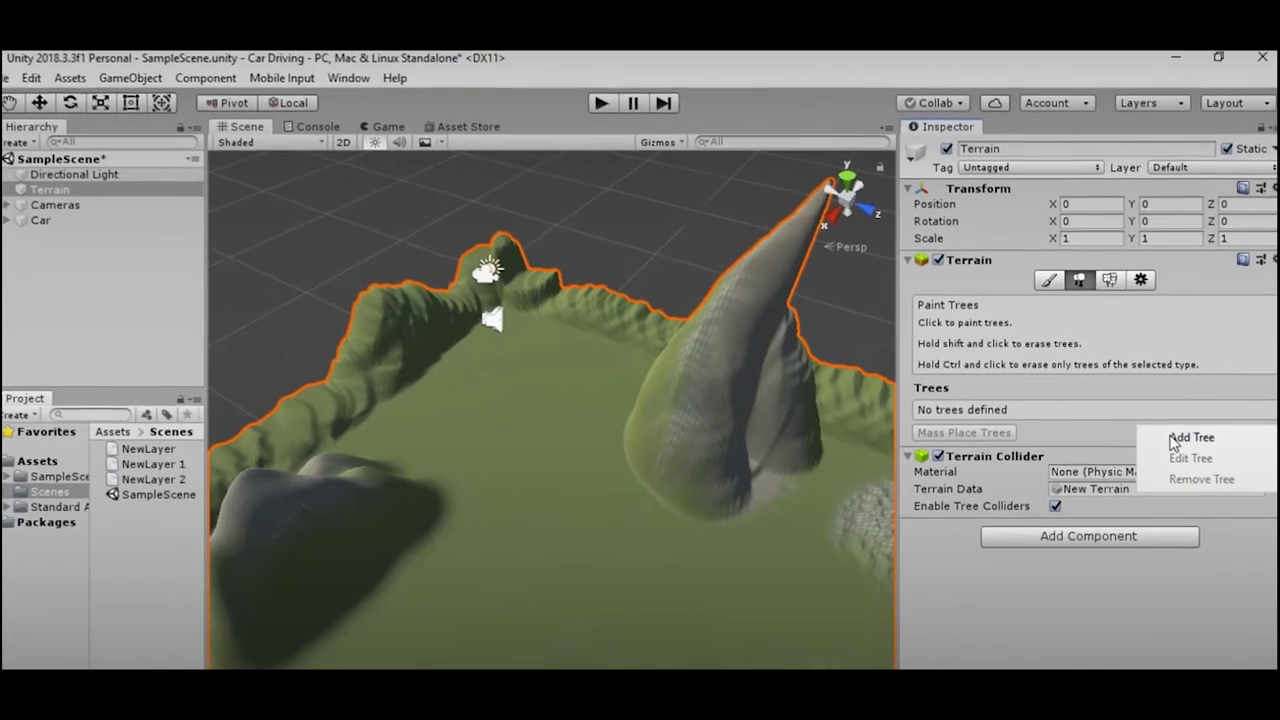
pyautogui.click(1175, 439)
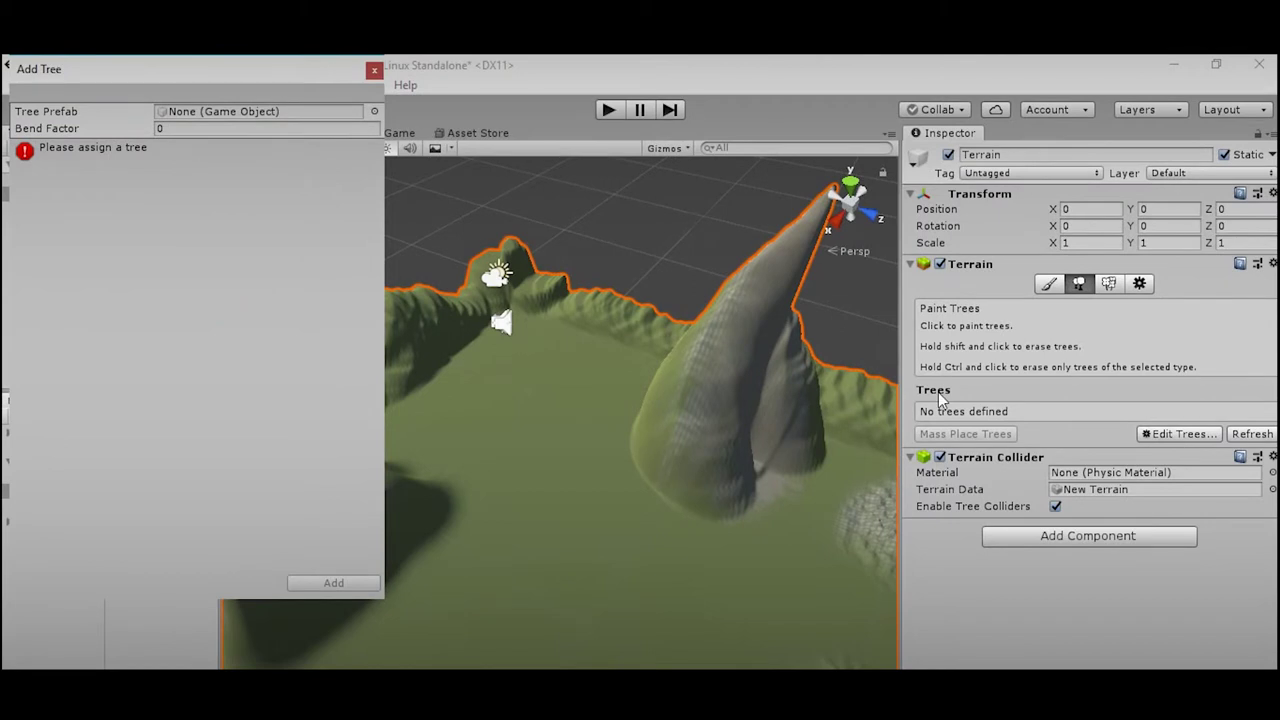
pyautogui.click(375, 112)
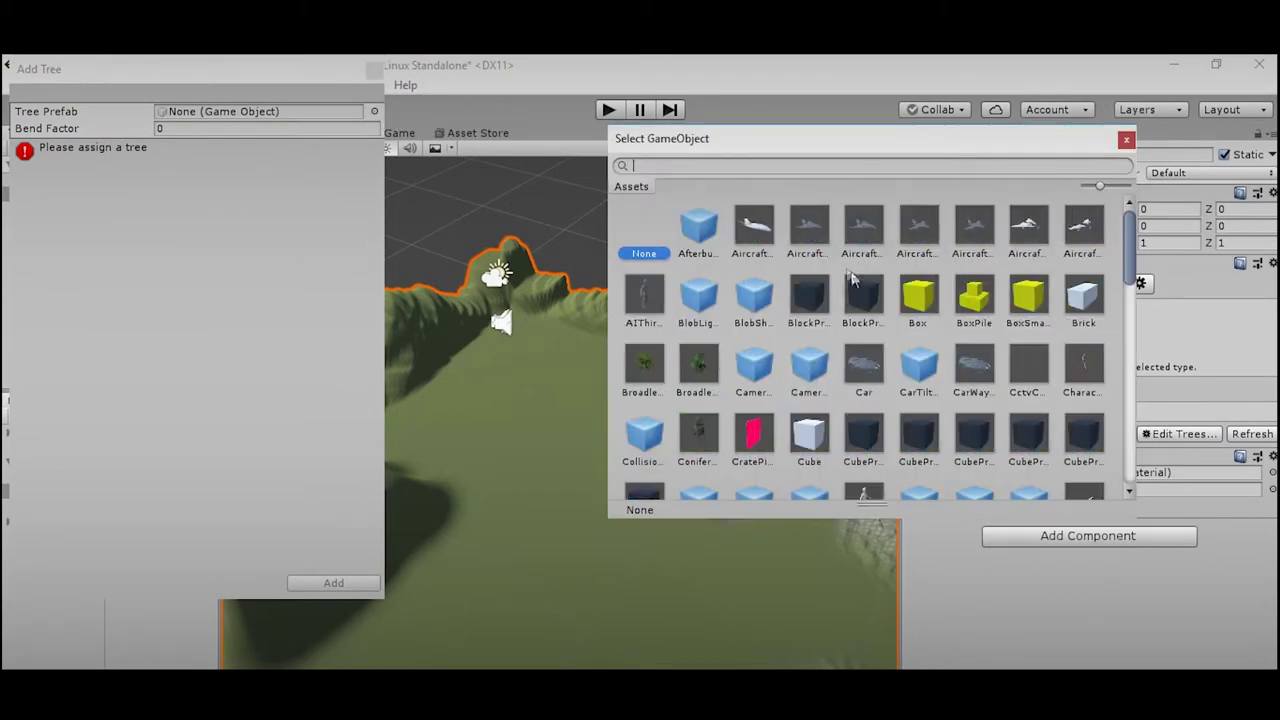
pyautogui.doubleClick(650, 368)
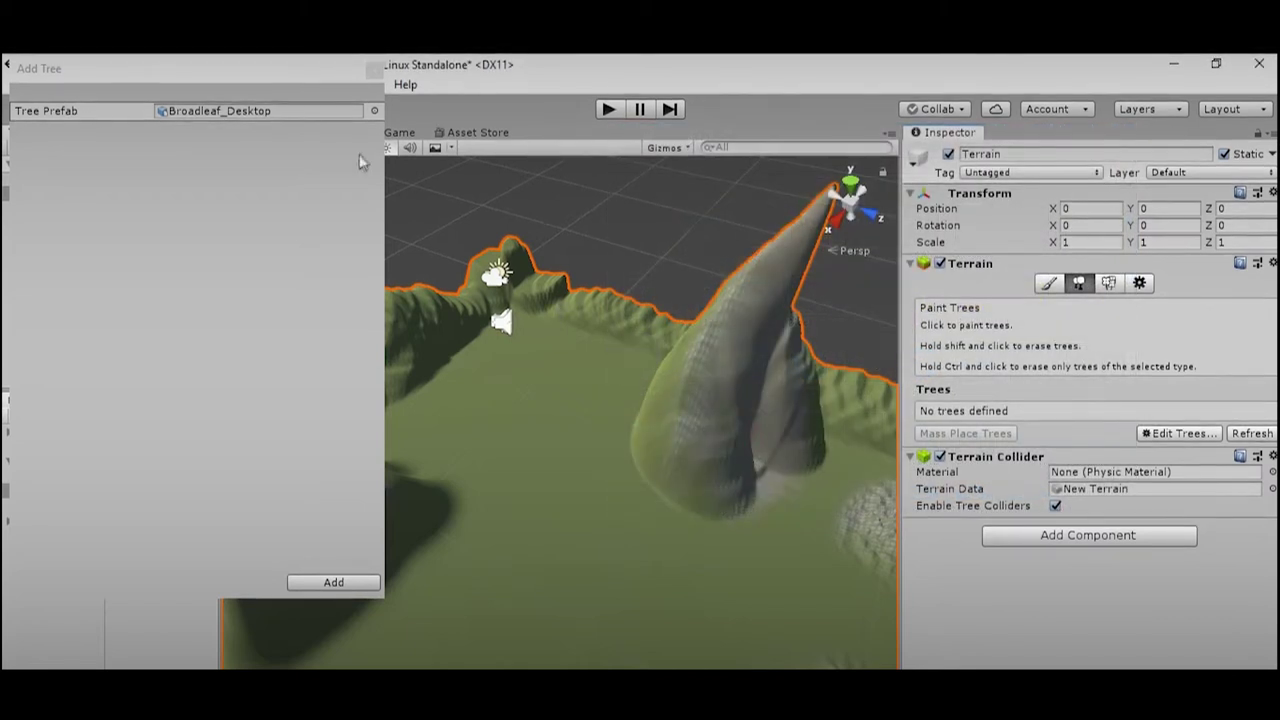
pyautogui.click(335, 582)
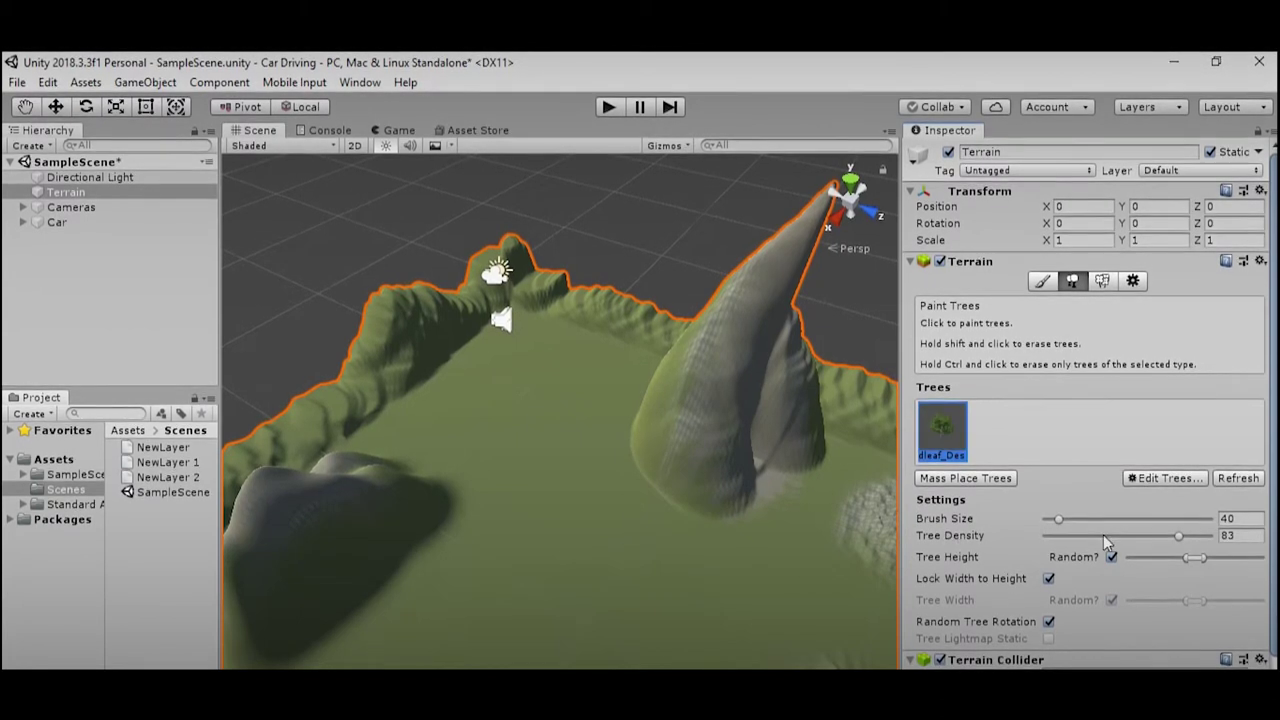
pyautogui.moveTo(1103, 535); pyautogui.dragTo(1091, 537)
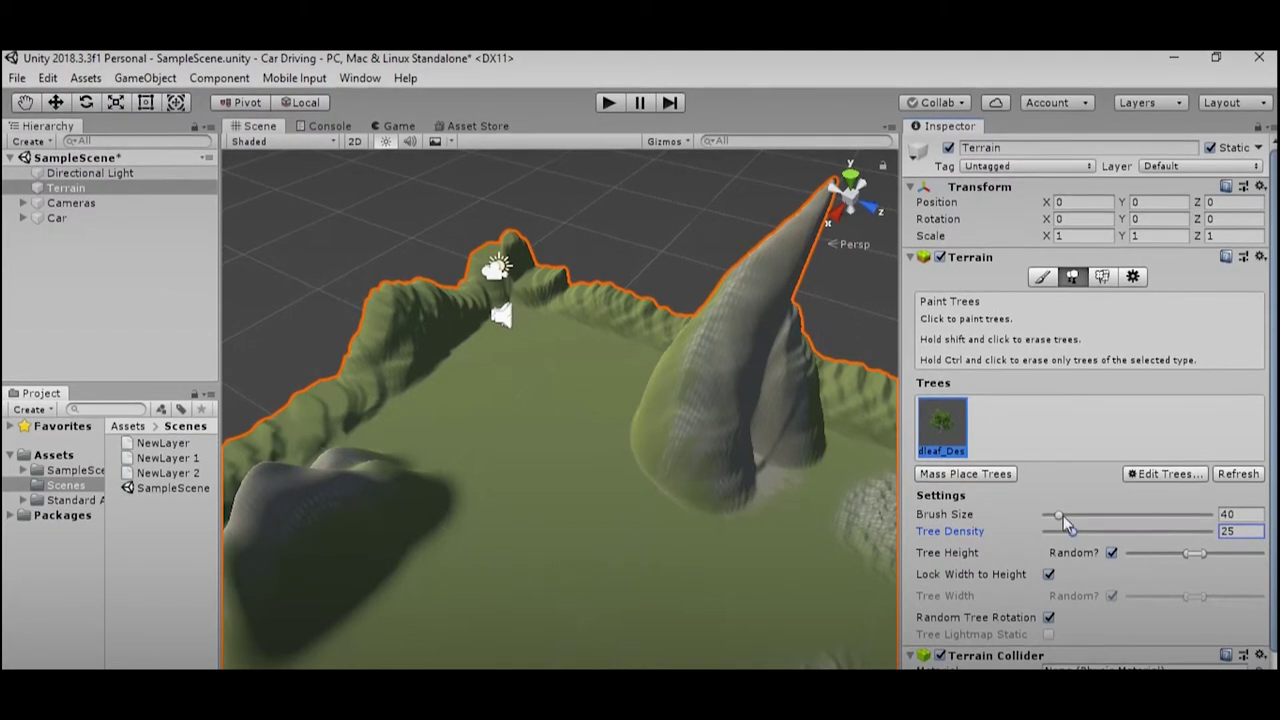
# Paint Broadleaf trees around the tall peak with a size-323 brush, then pick Paint Details
pyautogui.moveTo(1157, 532); pyautogui.dragTo(1165, 532)
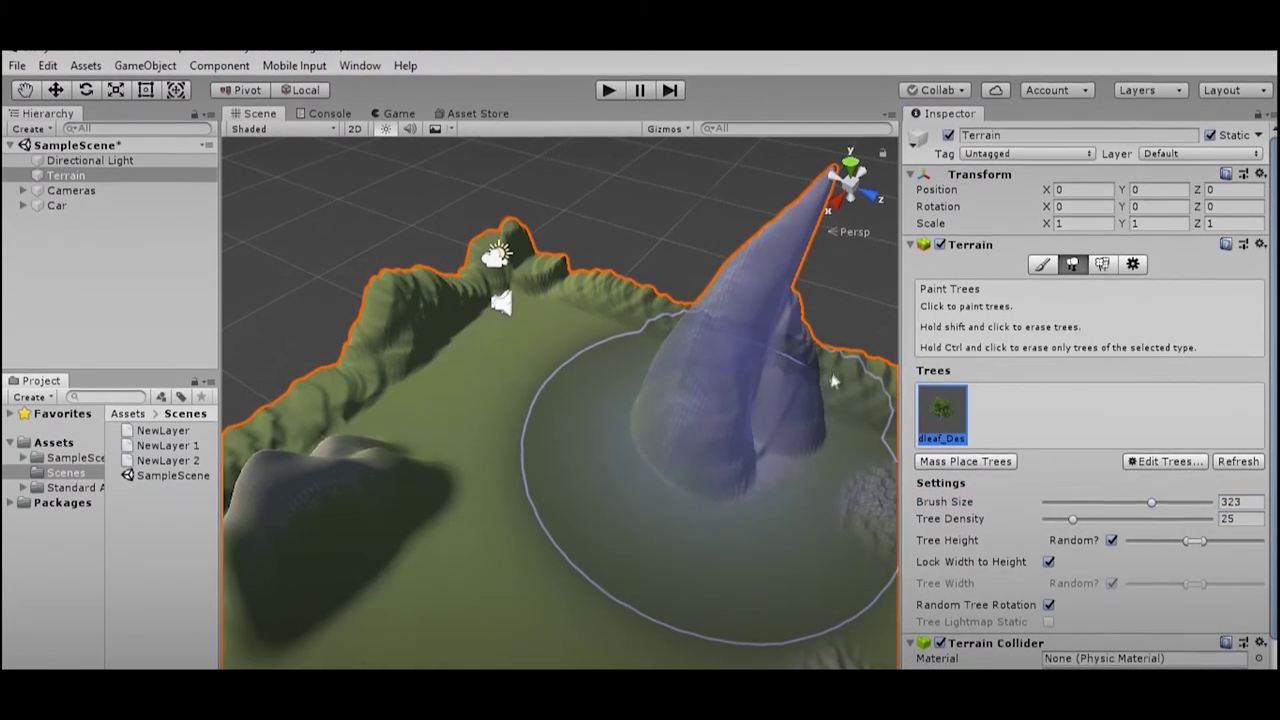
pyautogui.moveTo(787, 395)
pyautogui.mouseDown()
pyautogui.moveTo(621, 458)
pyautogui.moveTo(795, 425)
pyautogui.moveTo(591, 317)
pyautogui.mouseUp()
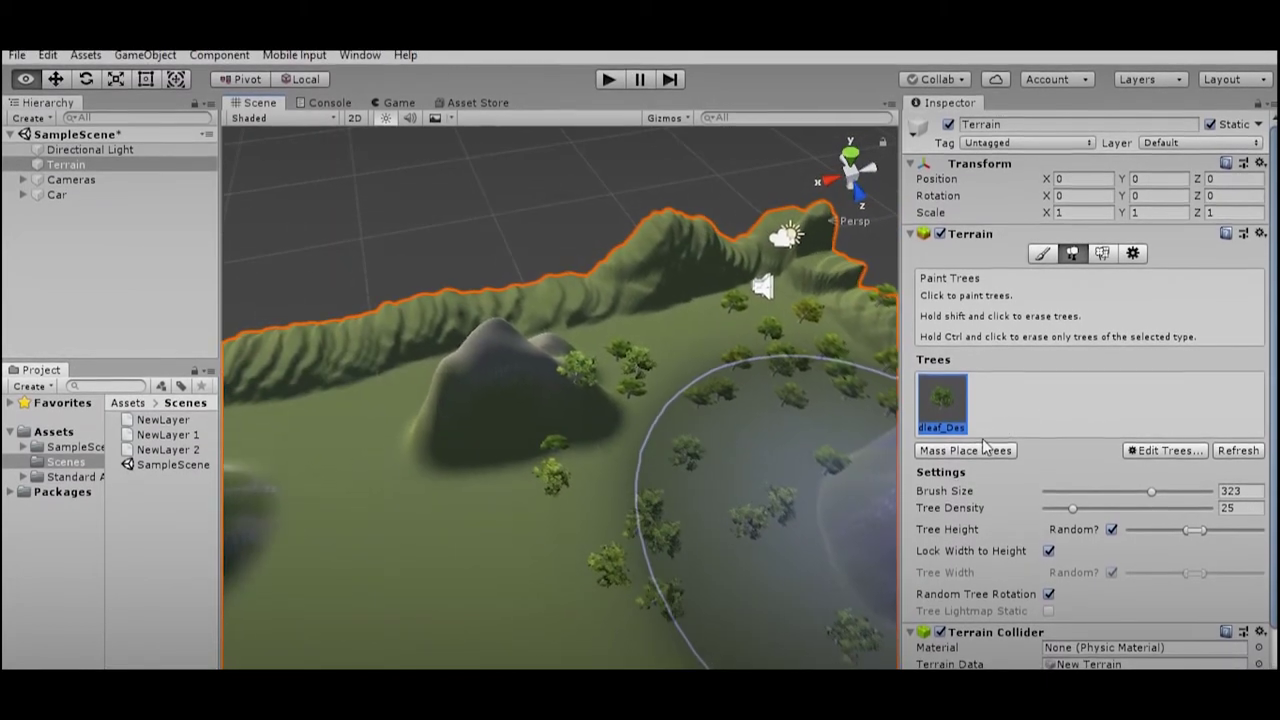
pyautogui.click(1106, 263)
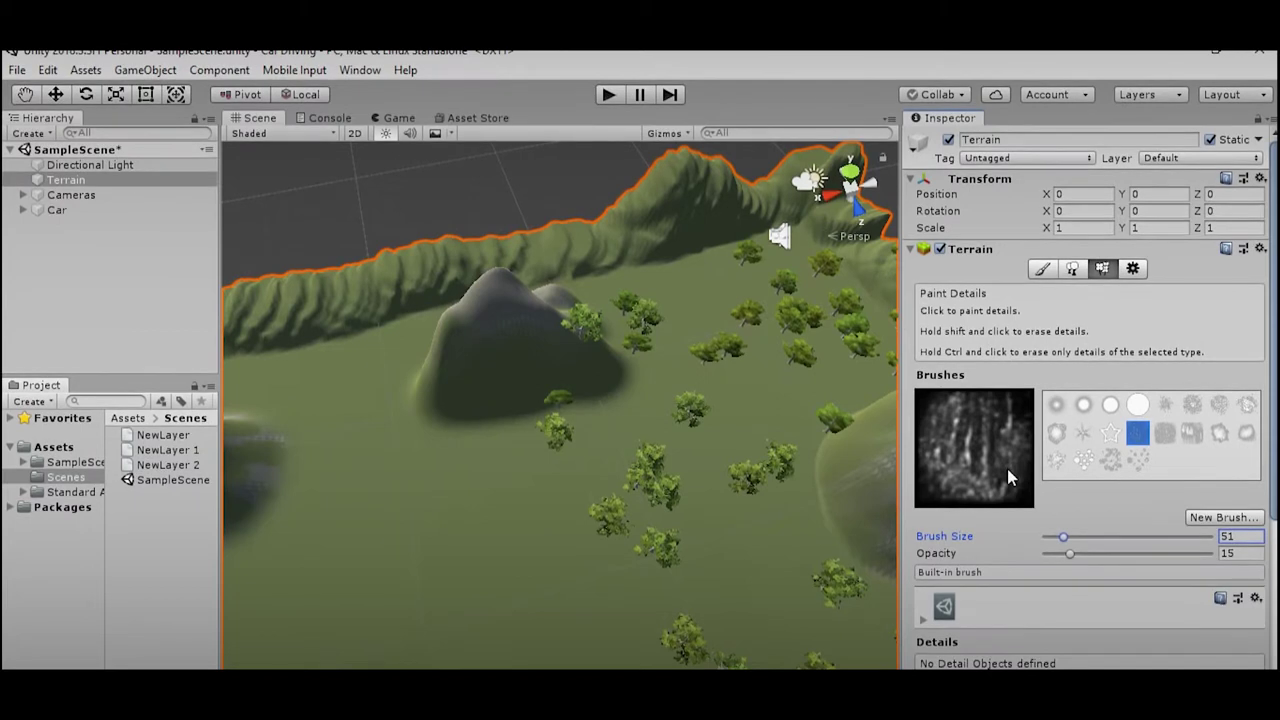
# Add GrassFrond02AlbedoAlpha as a grass detail texture on the terrain
pyautogui.scroll(-2, 1011, 476)
pyautogui.scroll(-2, 1012, 476)
pyautogui.scroll(-3, 1017, 471)
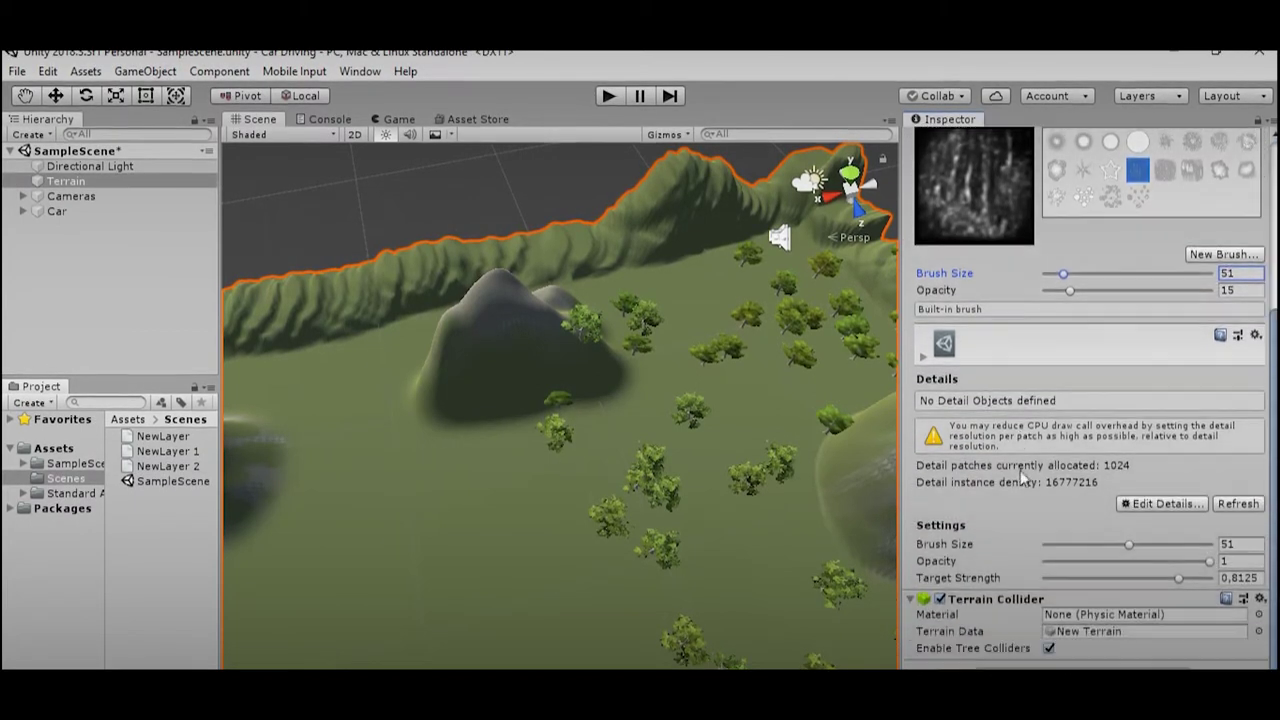
pyautogui.click(1146, 506)
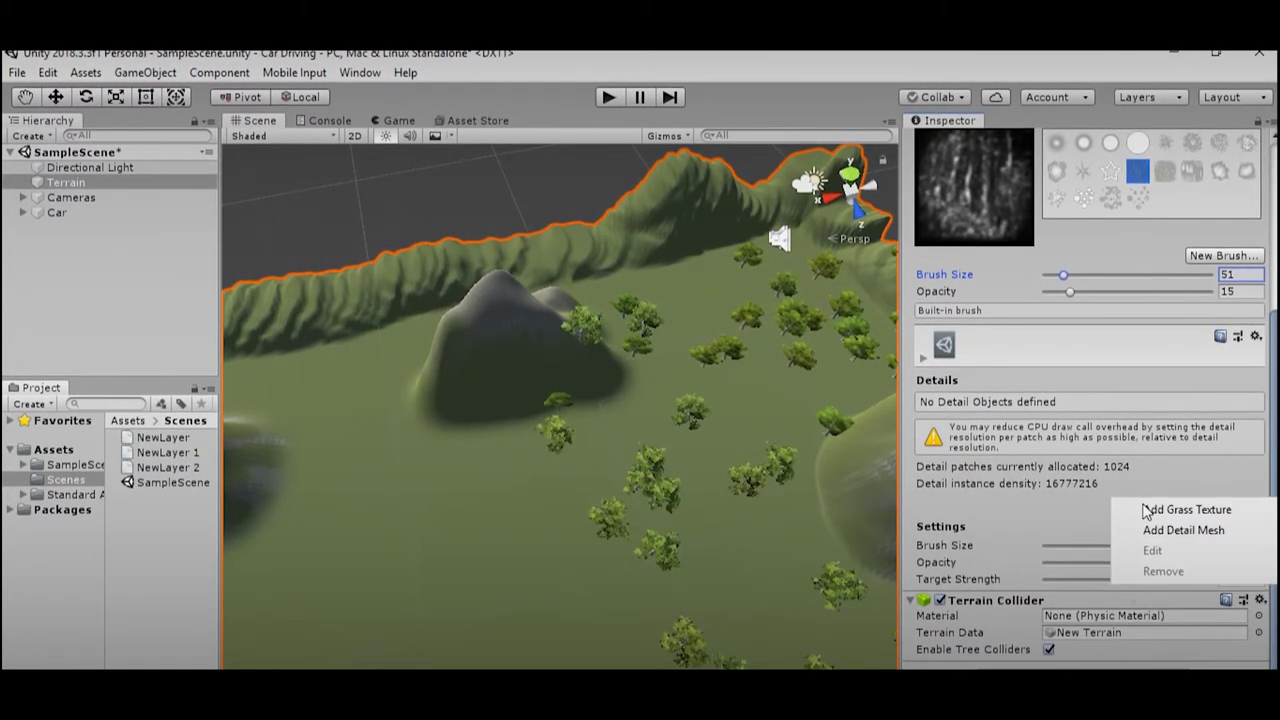
pyautogui.click(1160, 511)
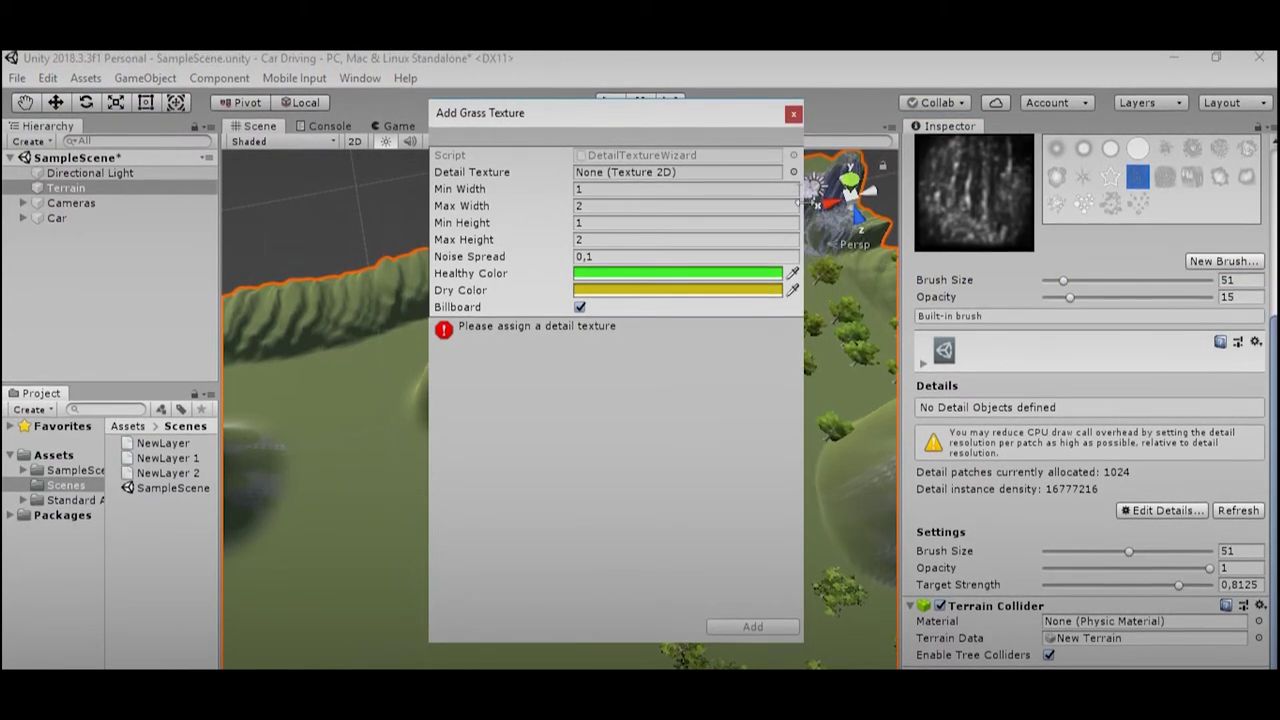
pyautogui.click(793, 171)
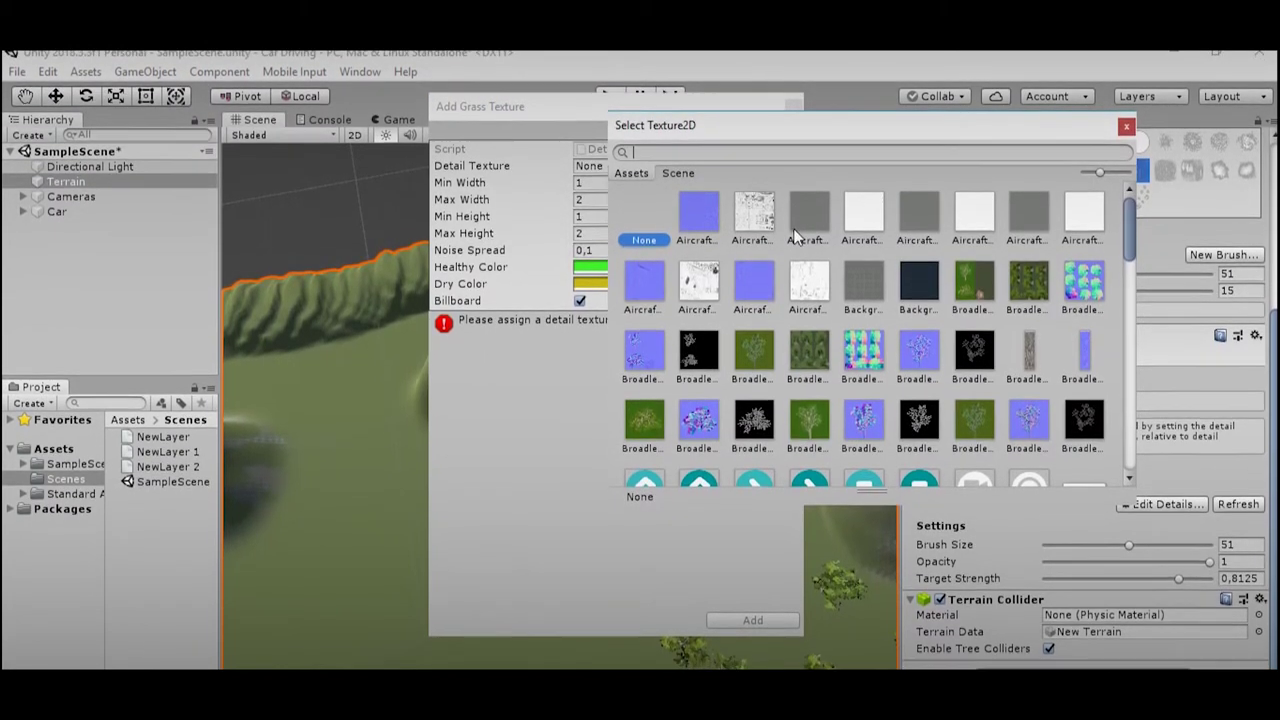
pyautogui.scroll(-3, 760, 300)
pyautogui.scroll(-3, 772, 319)
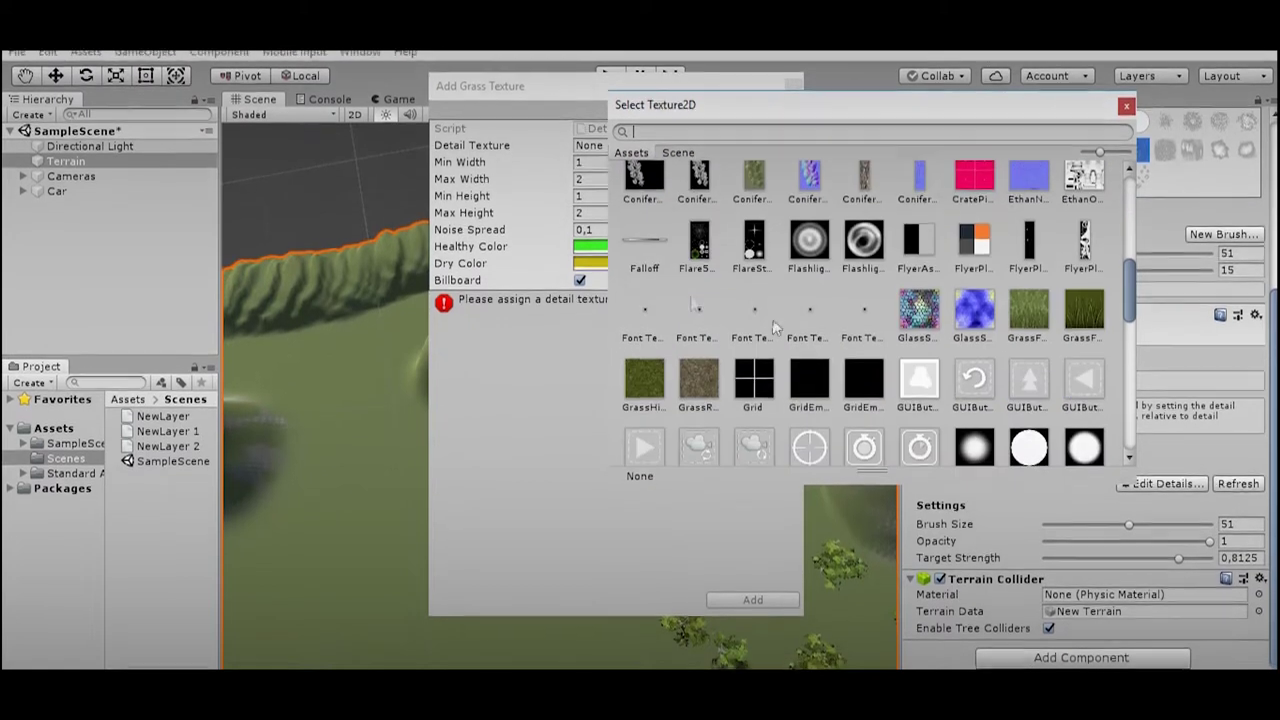
pyautogui.doubleClick(1083, 298)
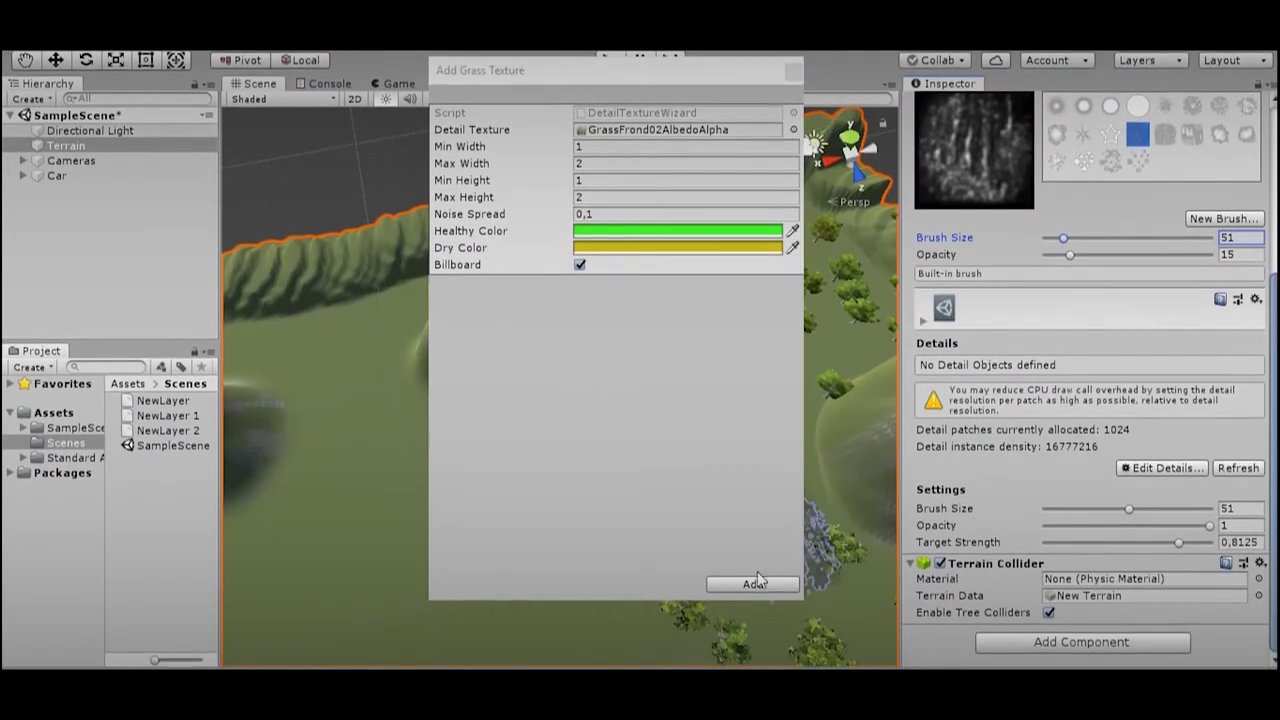
pyautogui.click(752, 586)
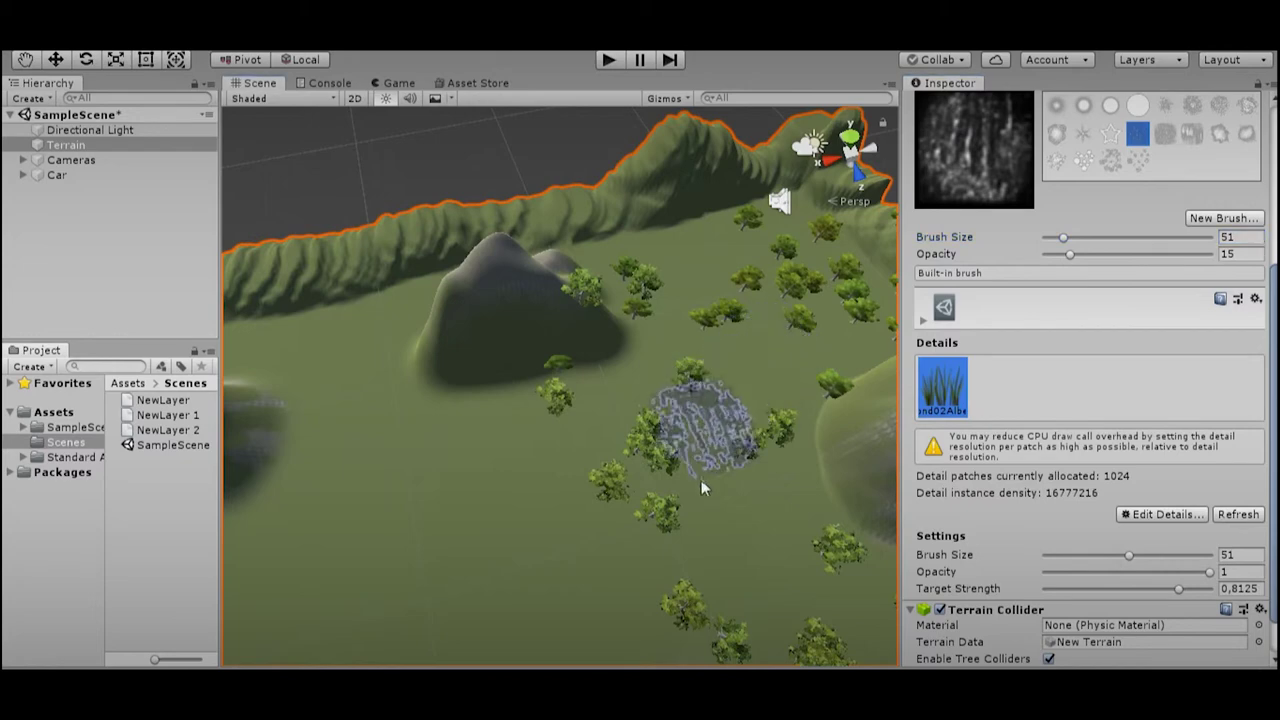
# Undo the dense grass and lower the grass painting opacity to 0.01
pyautogui.moveTo(663, 457)
pyautogui.keyDown('alt'); pyautogui.mouseDown()
pyautogui.moveTo(831, 447)
pyautogui.moveTo(448, 307)
pyautogui.moveTo(55, 258)
pyautogui.mouseUp(); pyautogui.keyUp('alt')
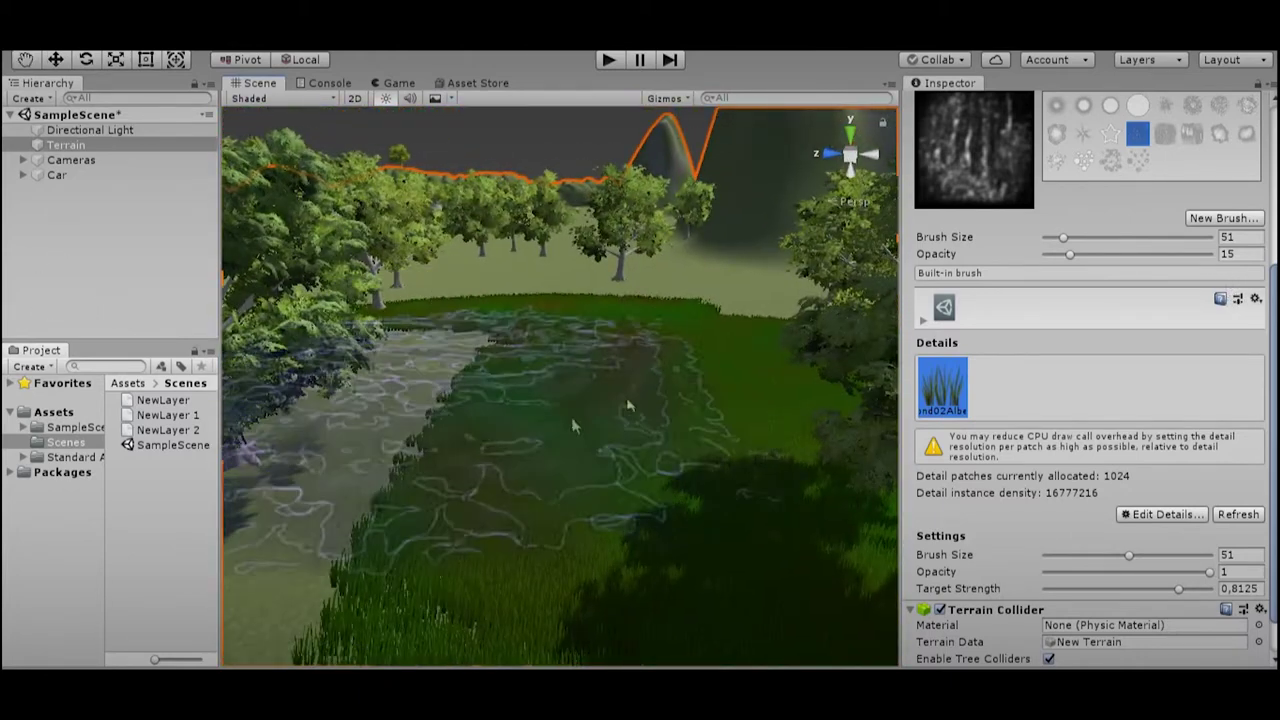
pyautogui.hotkey('ctrl', 'z')
pyautogui.moveTo(700, 420)
pyautogui.keyDown('alt'); pyautogui.mouseDown()
pyautogui.moveTo(559, 381)
pyautogui.moveTo(689, 371)
pyautogui.mouseUp(); pyautogui.keyUp('alt')
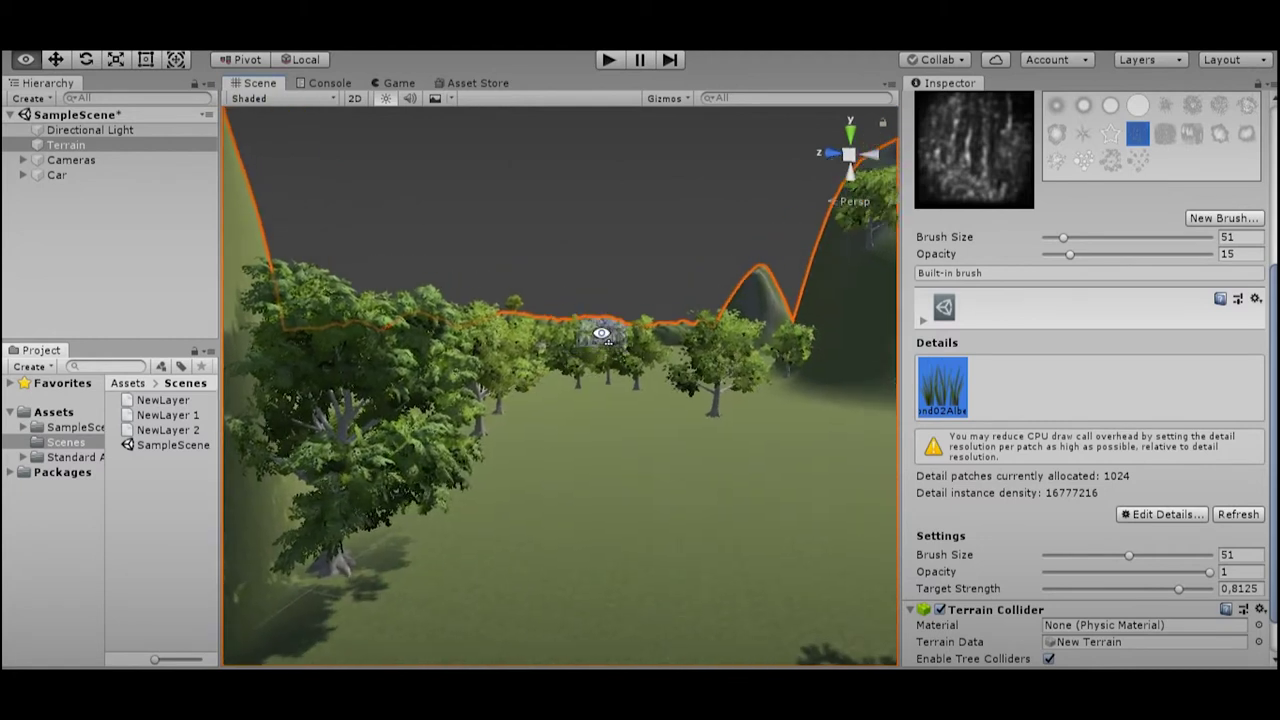
pyautogui.moveTo(1139, 571); pyautogui.dragTo(1053, 580)
pyautogui.moveTo(743, 553)
pyautogui.keyDown('alt'); pyautogui.mouseDown()
pyautogui.moveTo(680, 474)
pyautogui.moveTo(689, 531)
pyautogui.mouseUp(); pyautogui.keyUp('alt')
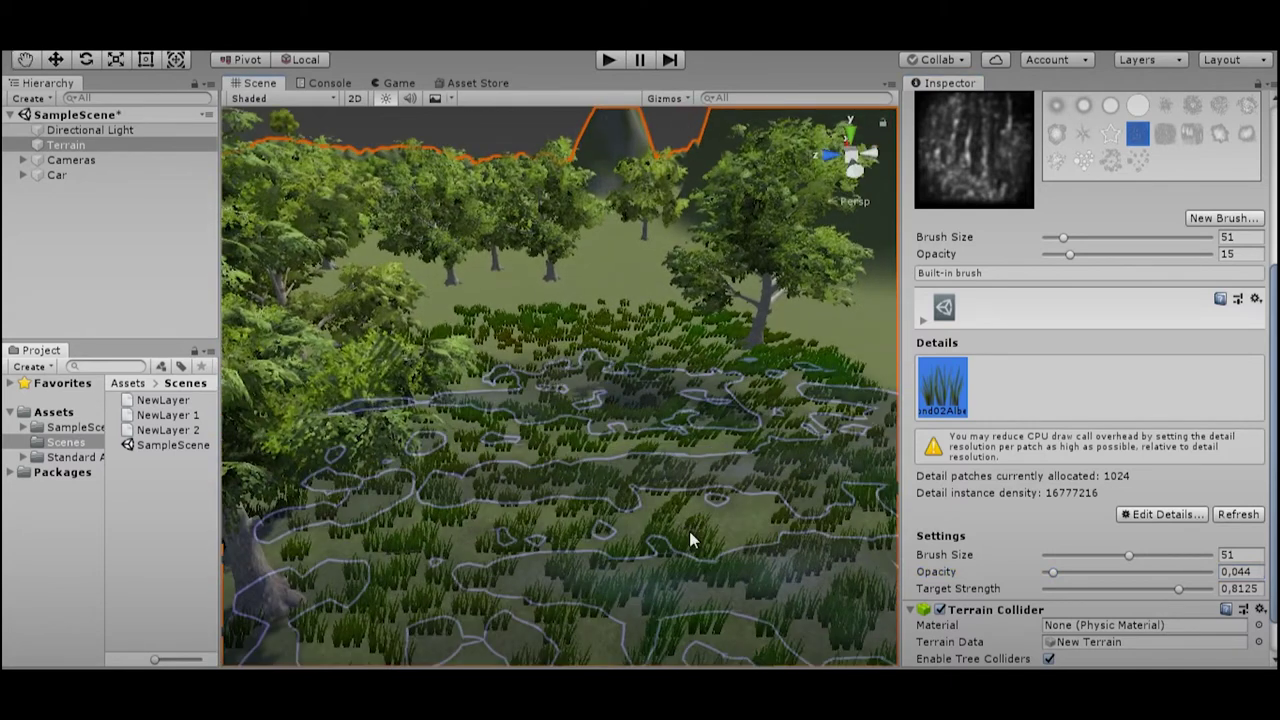
pyautogui.moveTo(1052, 573); pyautogui.dragTo(1048, 588)
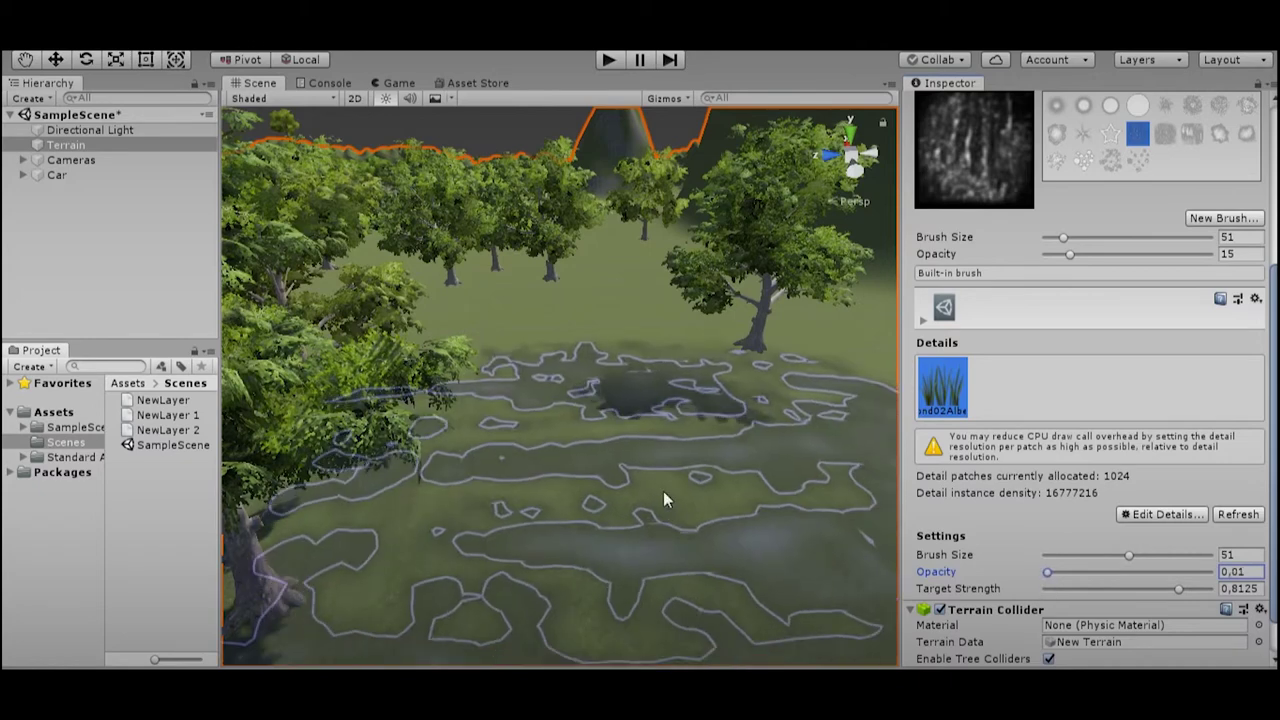
pyautogui.moveTo(663, 491)
pyautogui.keyDown('alt'); pyautogui.mouseDown()
pyautogui.moveTo(690, 463)
pyautogui.moveTo(711, 467)
pyautogui.mouseUp(); pyautogui.keyUp('alt')
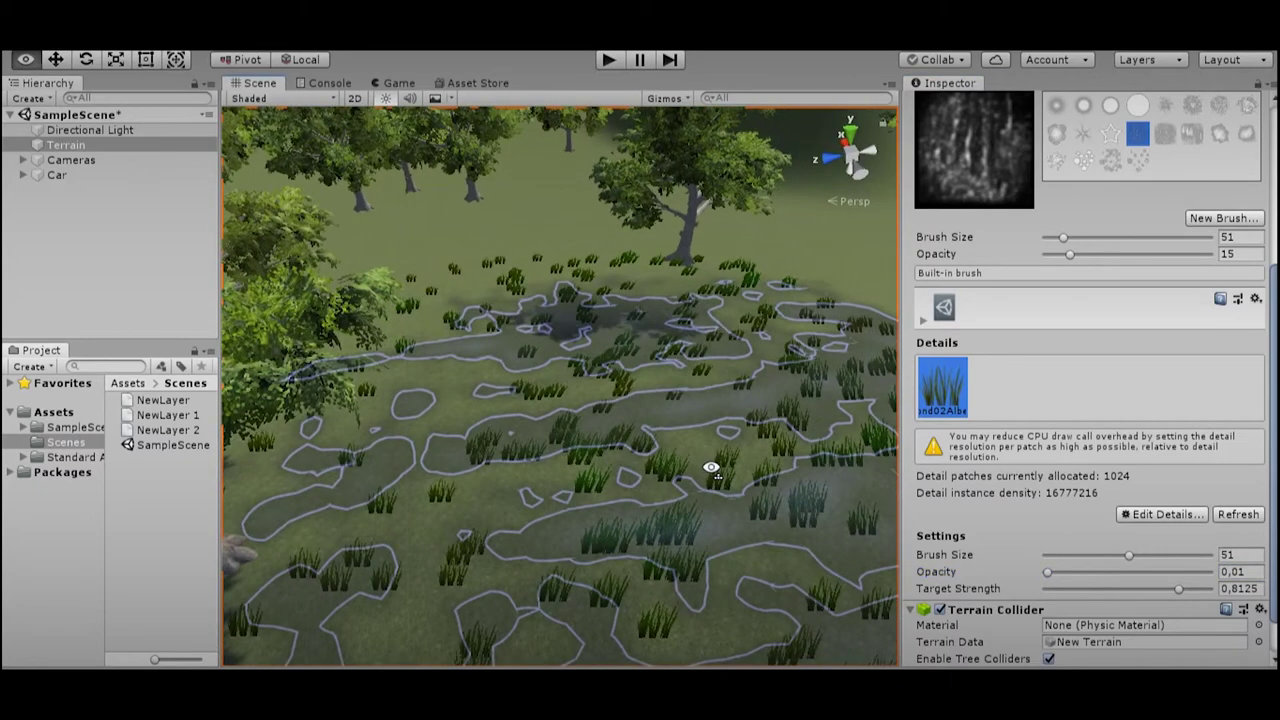
# Enlarge the grass brush to 100 and select the Terrain object
pyautogui.press('f')
pyautogui.moveTo(1129, 555); pyautogui.dragTo(1209, 555)
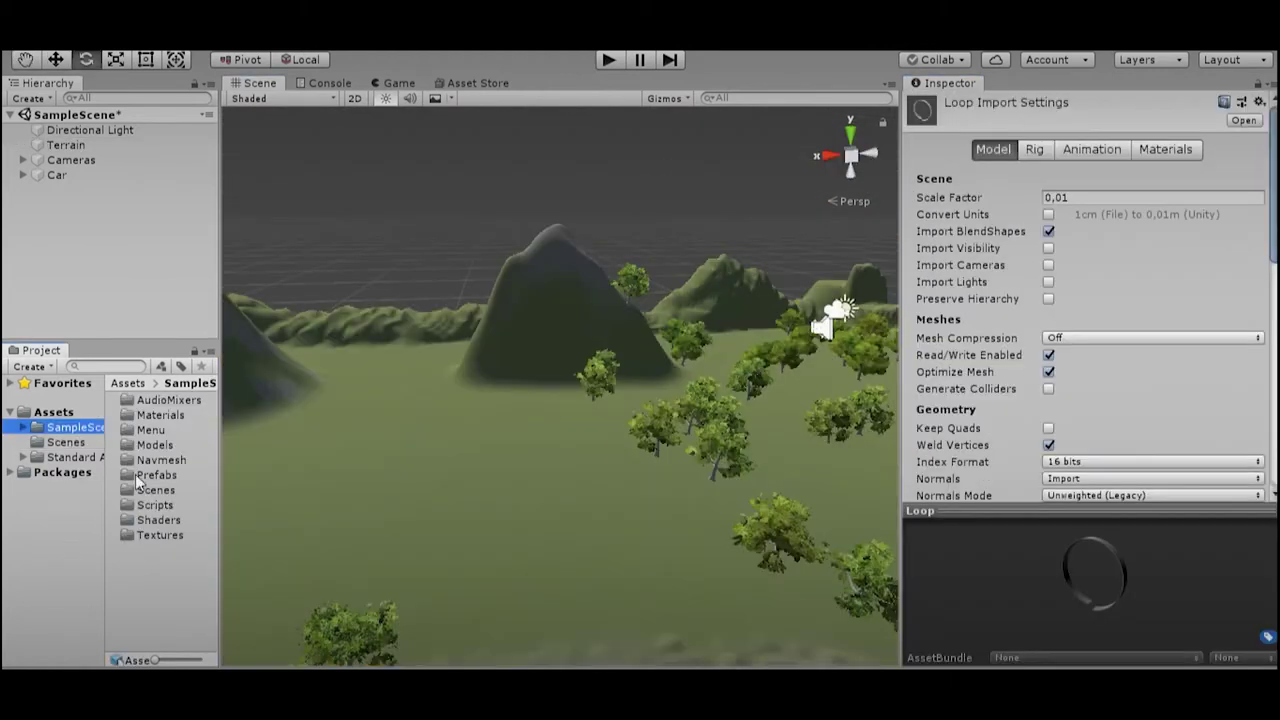
pyautogui.click(426, 473)
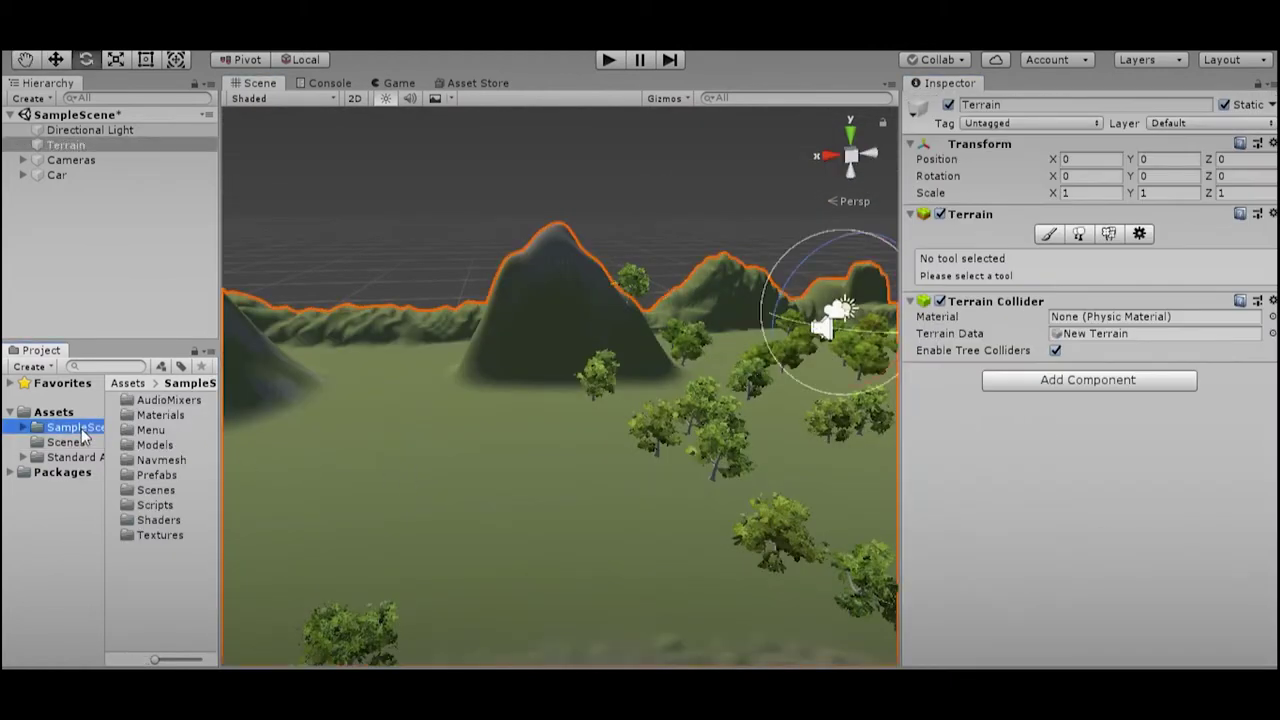
# Open the Prefabs folder and show its prefabs as large thumbnails
pyautogui.doubleClick(156, 476)
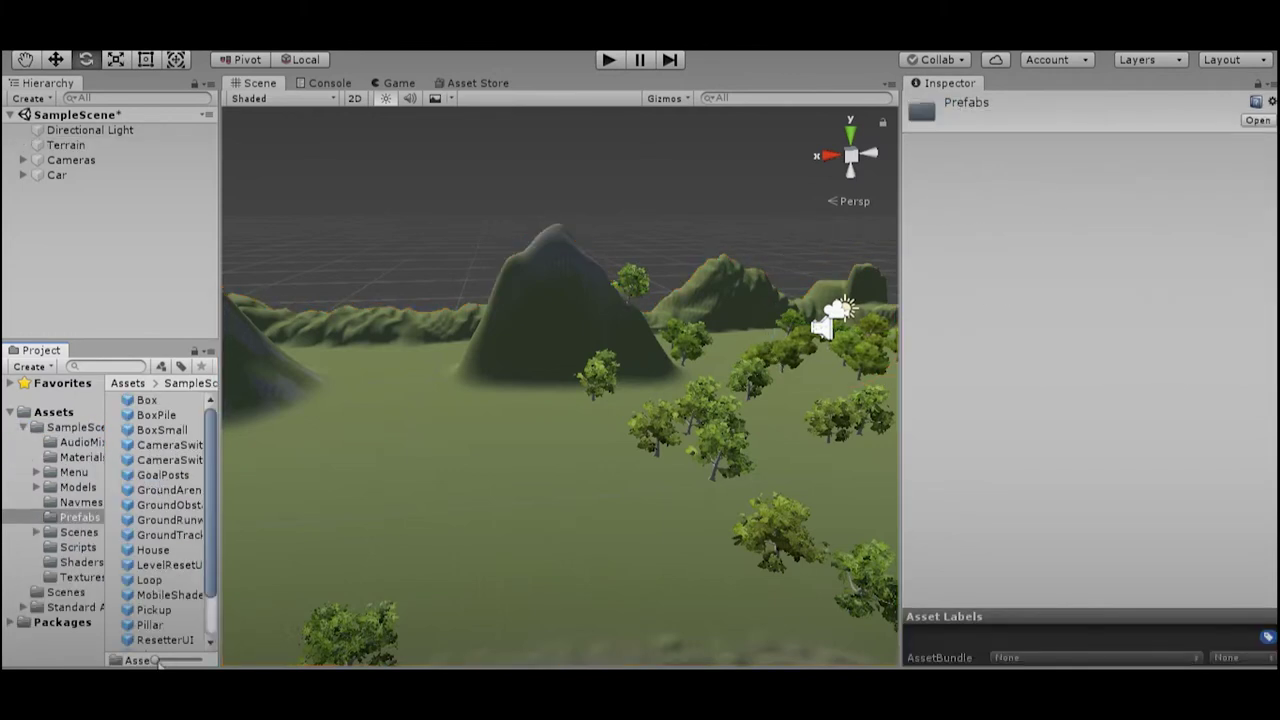
pyautogui.moveTo(156, 660); pyautogui.dragTo(173, 661)
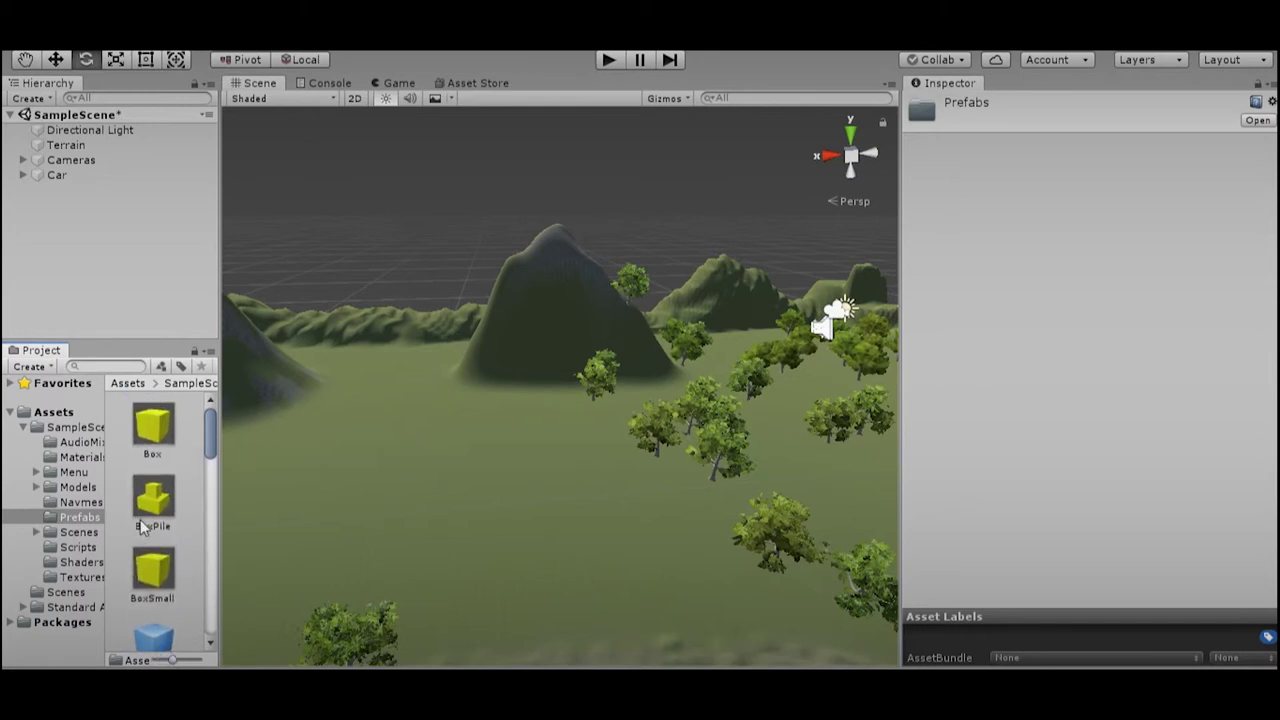
pyautogui.scroll(-2, 157, 493)
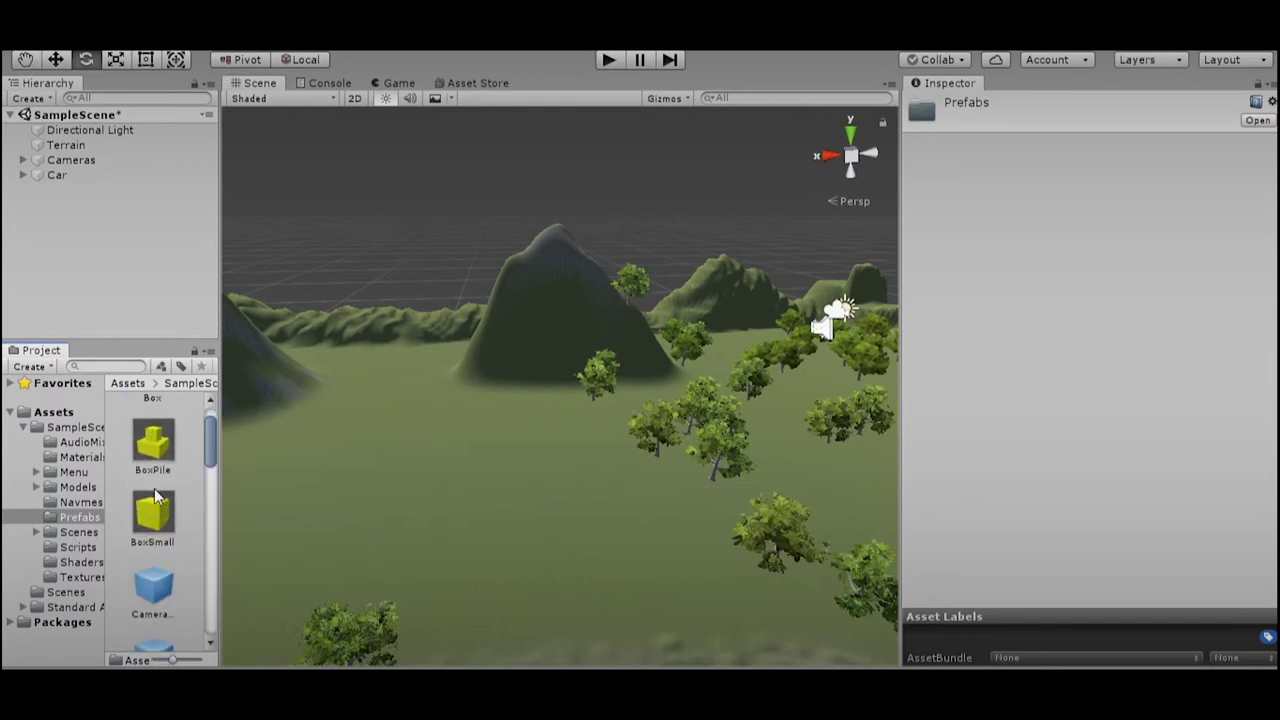
pyautogui.scroll(-2, 157, 495)
pyautogui.scroll(-2, 157, 496)
pyautogui.scroll(-2, 157, 498)
pyautogui.scroll(-3, 157, 497)
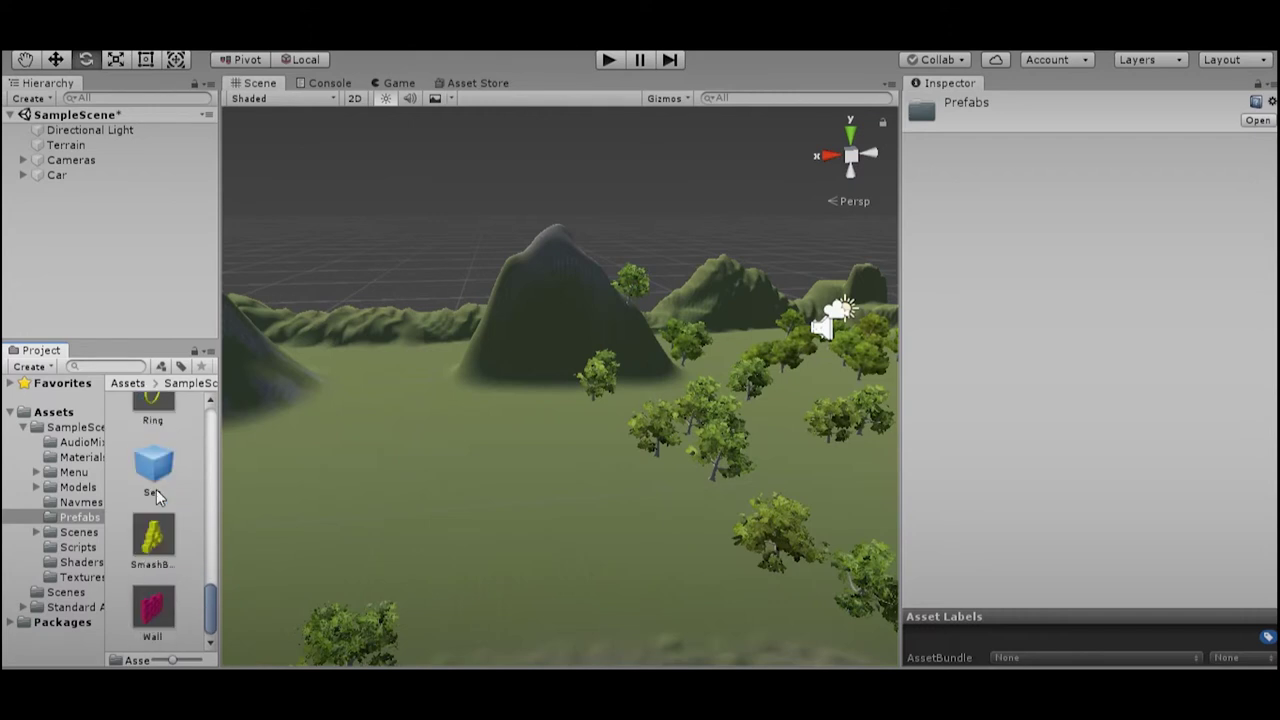
pyautogui.scroll(3, 153, 556)
pyautogui.scroll(3, 156, 546)
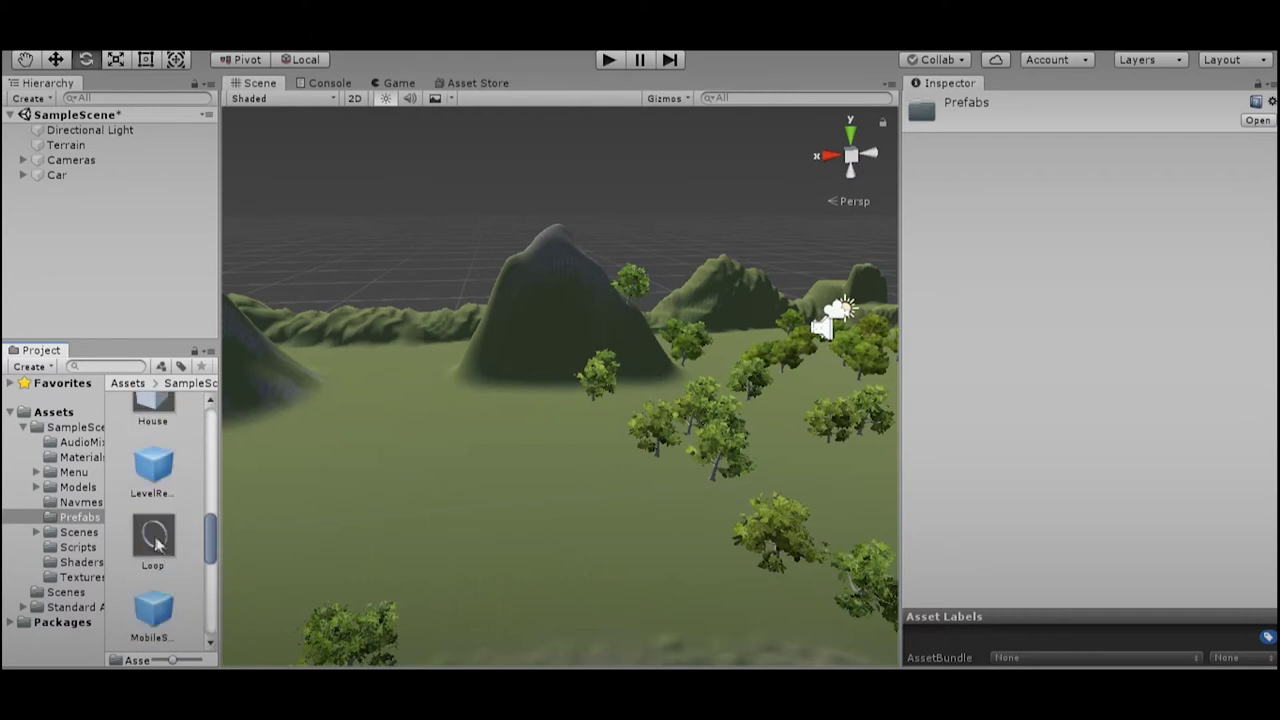
# Drag the Loop prefab onto the grass at left and frame it in view
pyautogui.moveTo(153, 543); pyautogui.dragTo(389, 461)
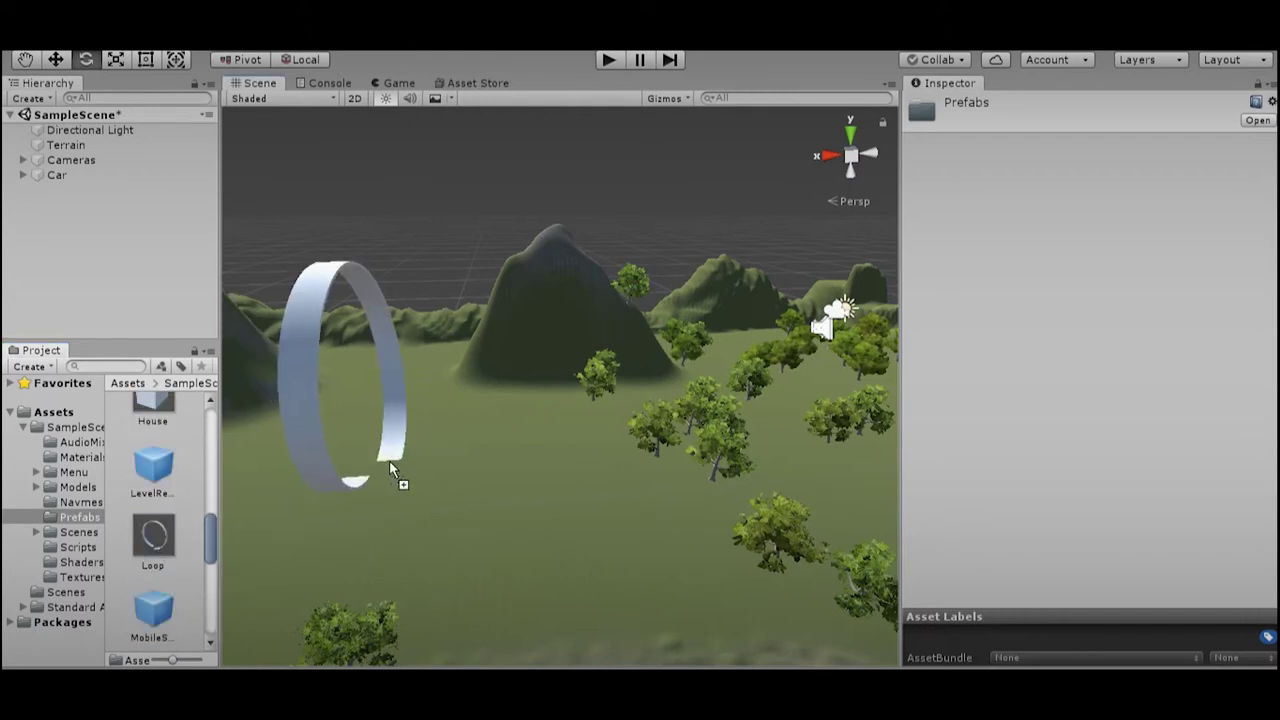
pyautogui.moveTo(389, 461); pyautogui.dragTo(359, 452)
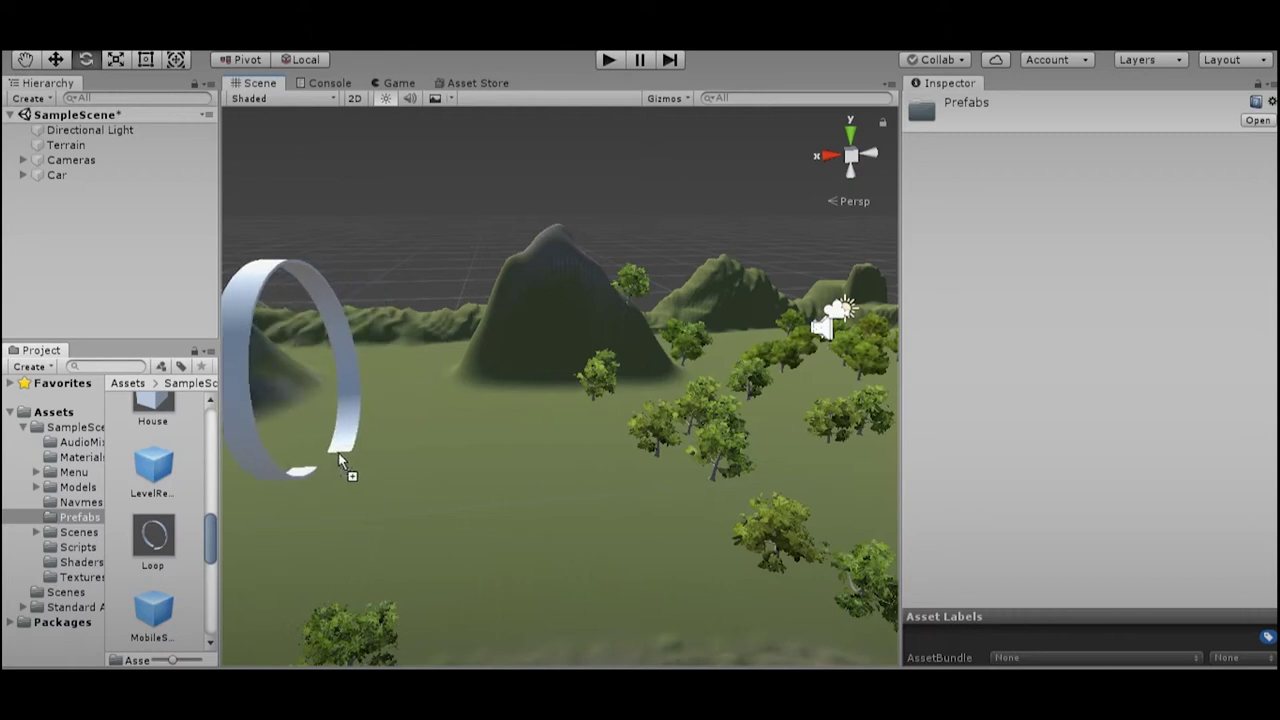
pyautogui.moveTo(359, 452); pyautogui.dragTo(337, 453)
pyautogui.press('f')
pyautogui.moveTo(478, 363)
pyautogui.keyDown('alt'); pyautogui.mouseDown()
pyautogui.moveTo(440, 413)
pyautogui.moveTo(405, 347)
pyautogui.mouseUp(); pyautogui.keyUp('alt')
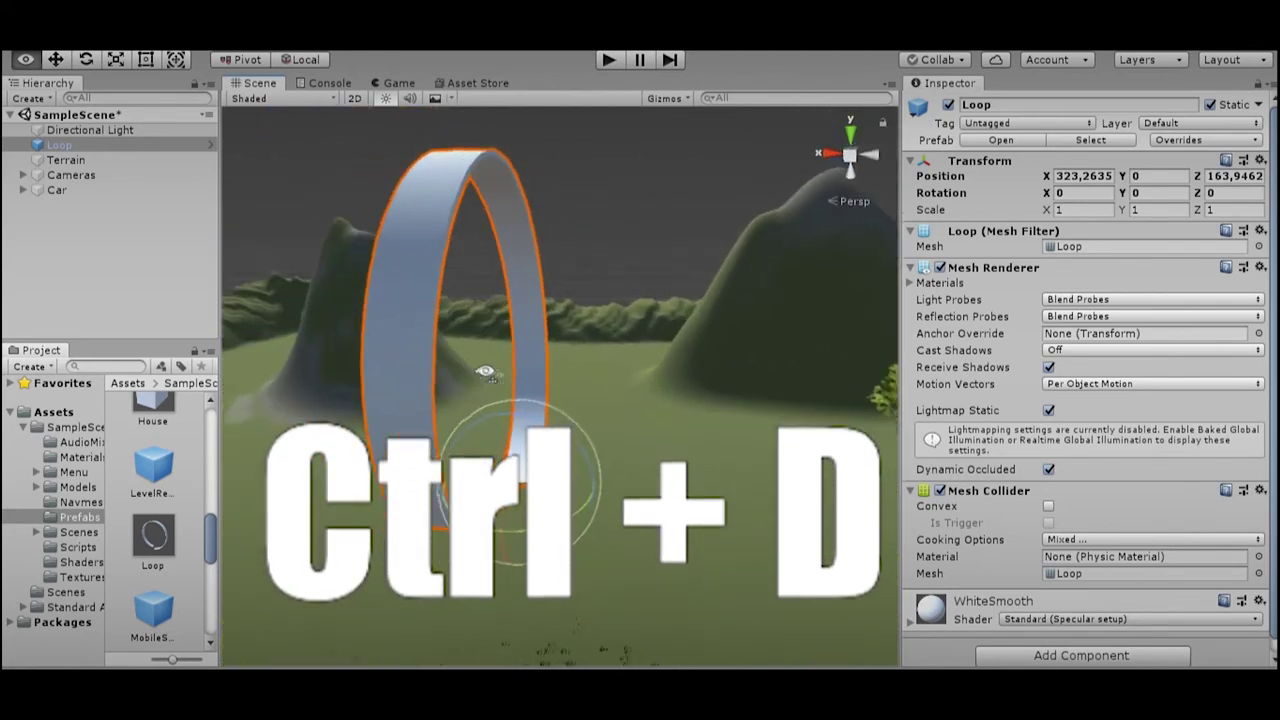
# Duplicate the Loop with Ctrl+D and shift the copies along X into side-by-side rings
pyautogui.keyDown('alt'); pyautogui.moveTo(405, 347); pyautogui.dragTo(522, 386); pyautogui.keyUp('alt')
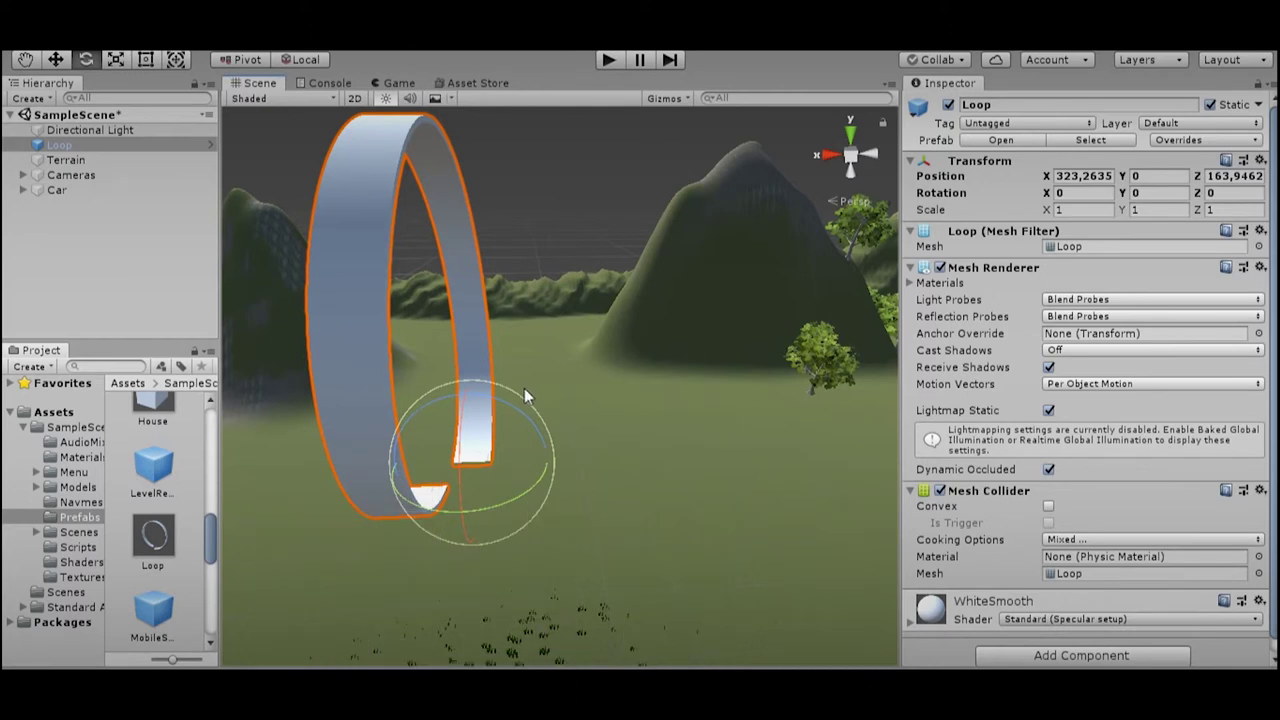
pyautogui.hotkey('ctrl', 'd')
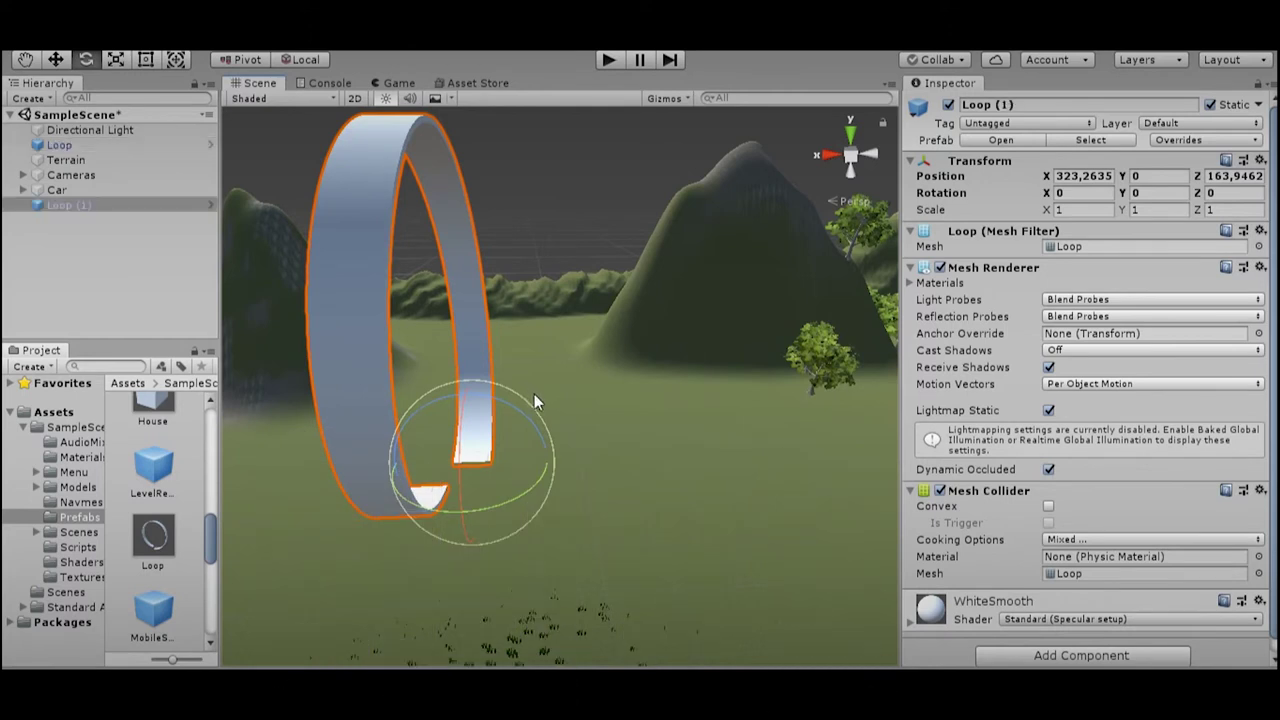
pyautogui.press('w')
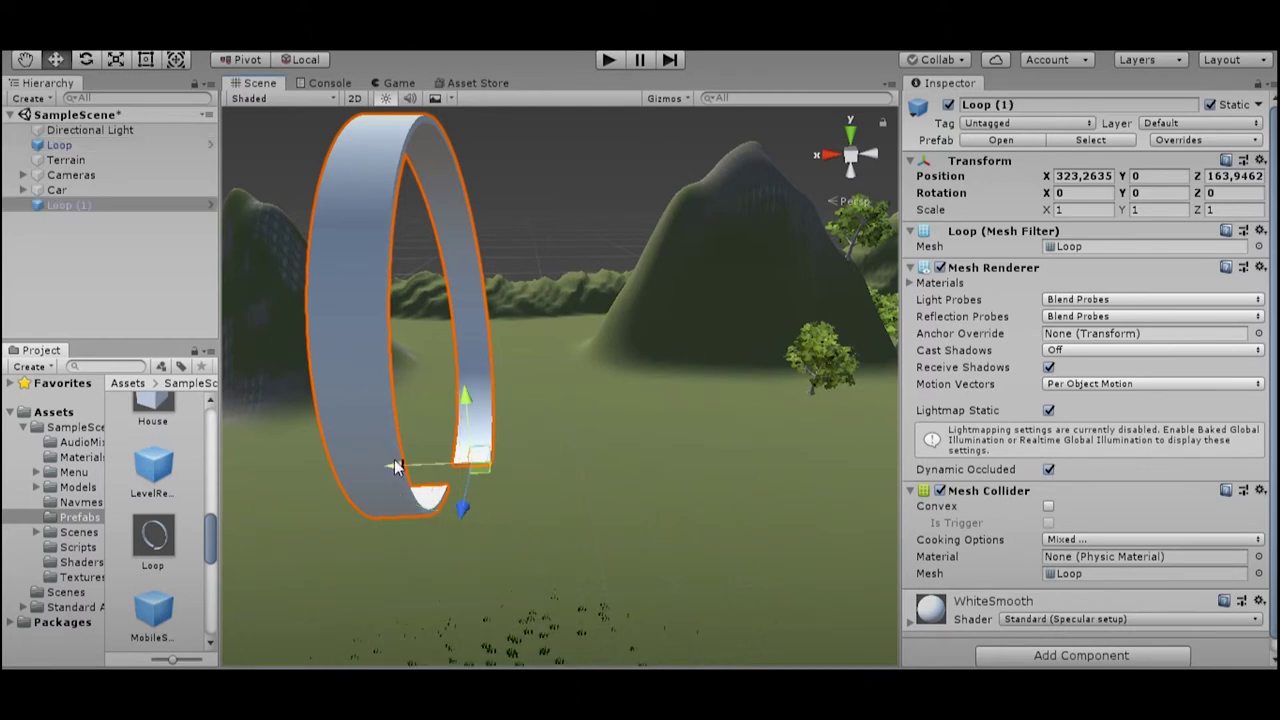
pyautogui.moveTo(397, 470)
pyautogui.mouseDown()
pyautogui.moveTo(441, 485)
pyautogui.moveTo(499, 469)
pyautogui.moveTo(529, 481)
pyautogui.mouseUp()
pyautogui.hotkey('ctrl', 'd')
pyautogui.hotkey('ctrl', 'd')
pyautogui.moveTo(687, 485)
pyautogui.keyDown('alt'); pyautogui.mouseDown()
pyautogui.moveTo(440, 484)
pyautogui.moveTo(484, 551)
pyautogui.mouseUp(); pyautogui.keyUp('alt')
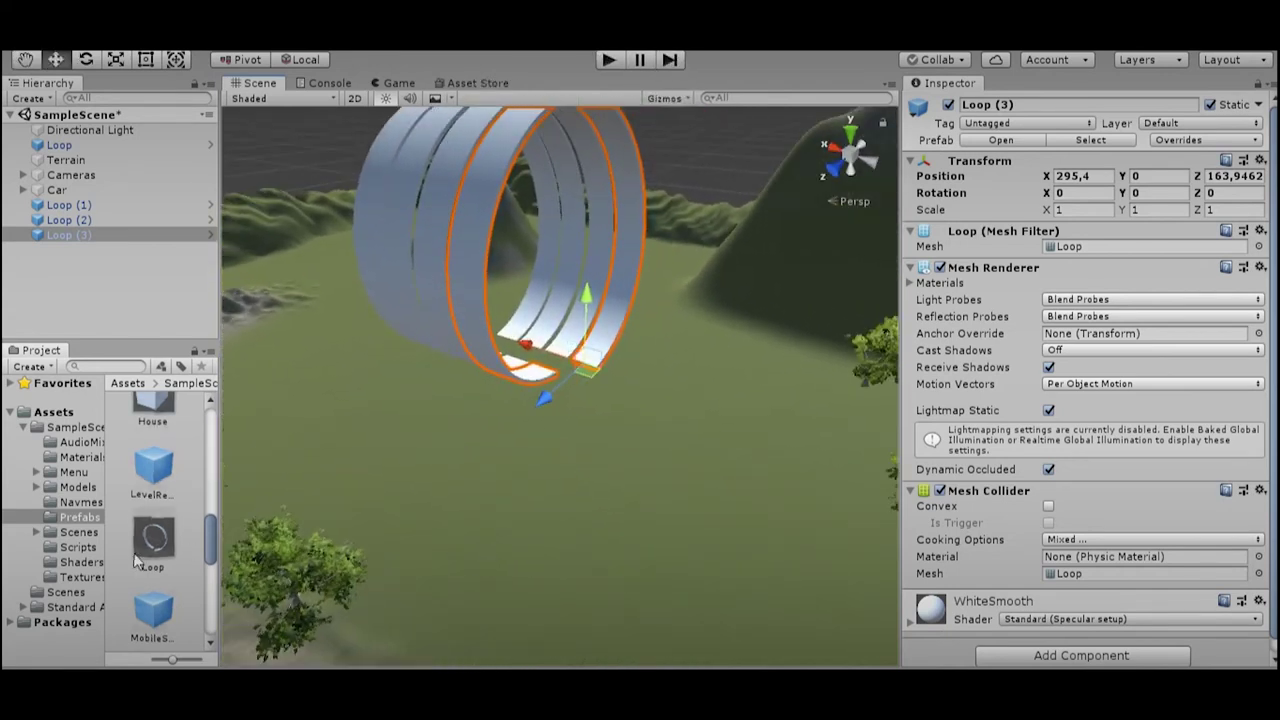
pyautogui.scroll(-3, 150, 550)
pyautogui.scroll(-1, 161, 525)
pyautogui.scroll(-1, 161, 525)
pyautogui.scroll(-1, 163, 520)
pyautogui.scroll(-1, 165, 517)
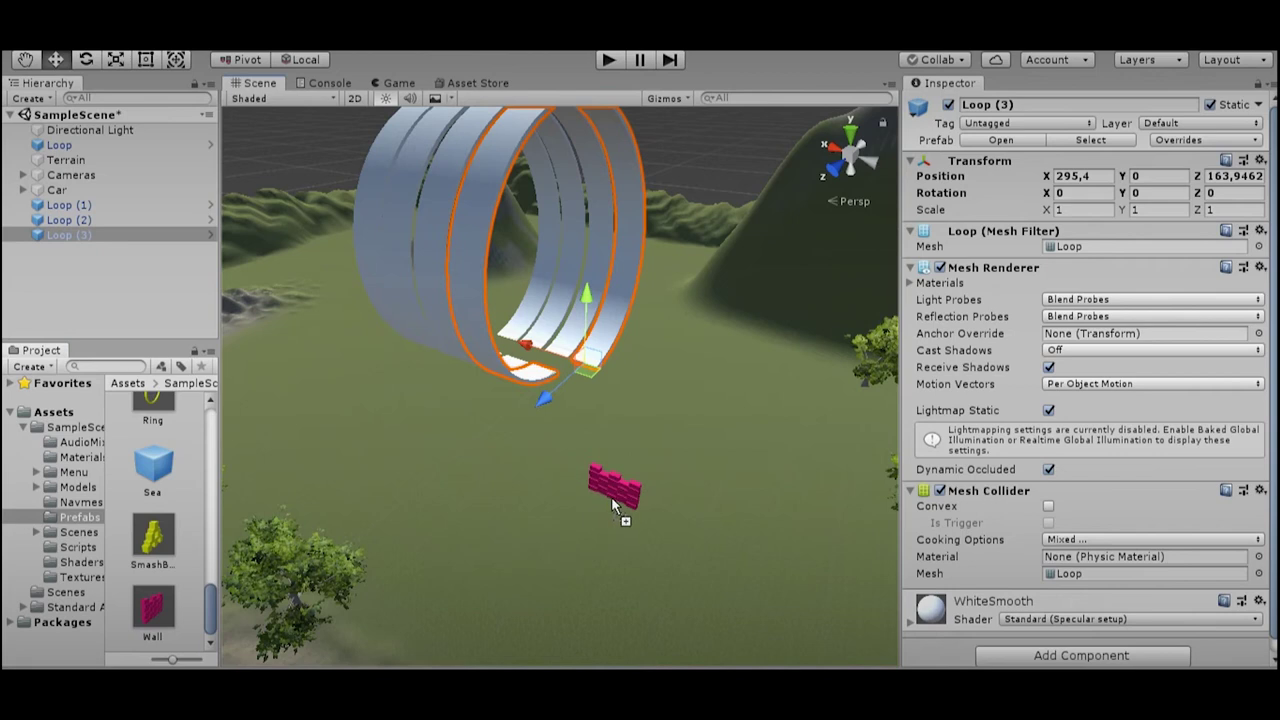
# Drop the Wall prefab at the loop's base (X 331.1, Z 169.6) and orbit to check it
pyautogui.moveTo(611, 496); pyautogui.dragTo(588, 378)
pyautogui.moveTo(584, 380); pyautogui.dragTo(584, 381)
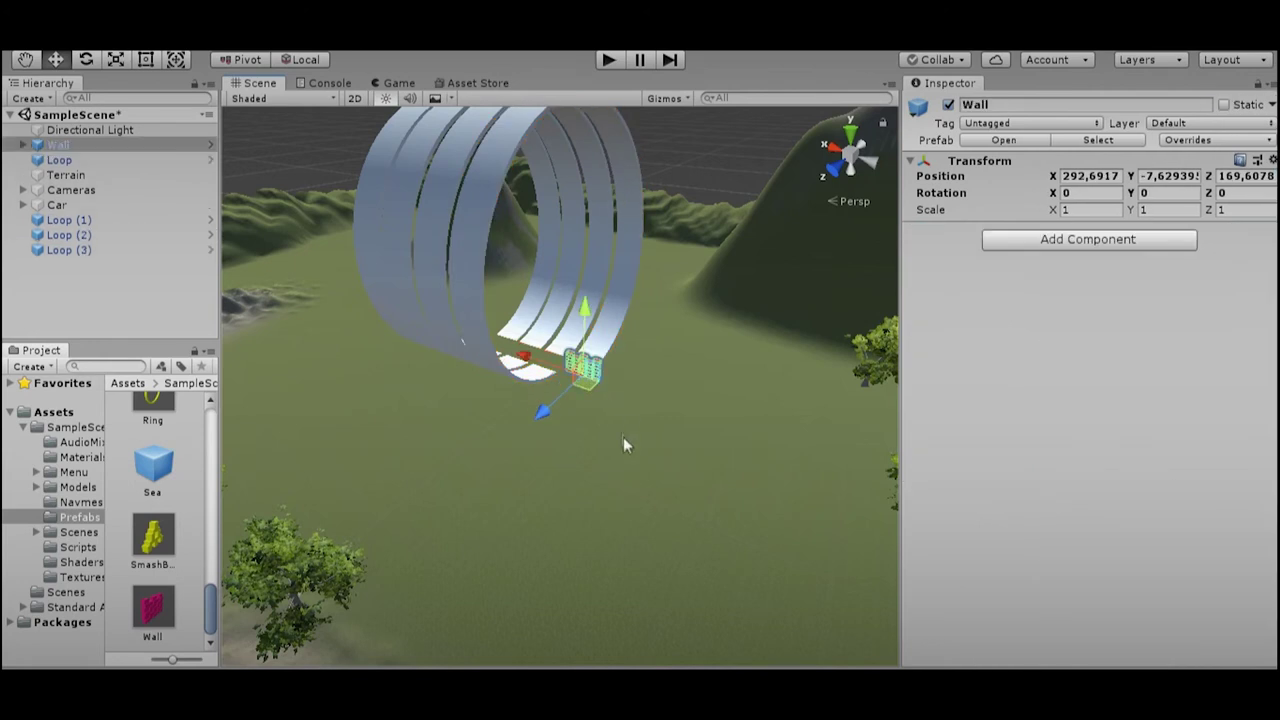
pyautogui.moveTo(689, 364)
pyautogui.keyDown('alt'); pyautogui.mouseDown()
pyautogui.moveTo(600, 308)
pyautogui.moveTo(494, 513)
pyautogui.mouseUp(); pyautogui.keyUp('alt')
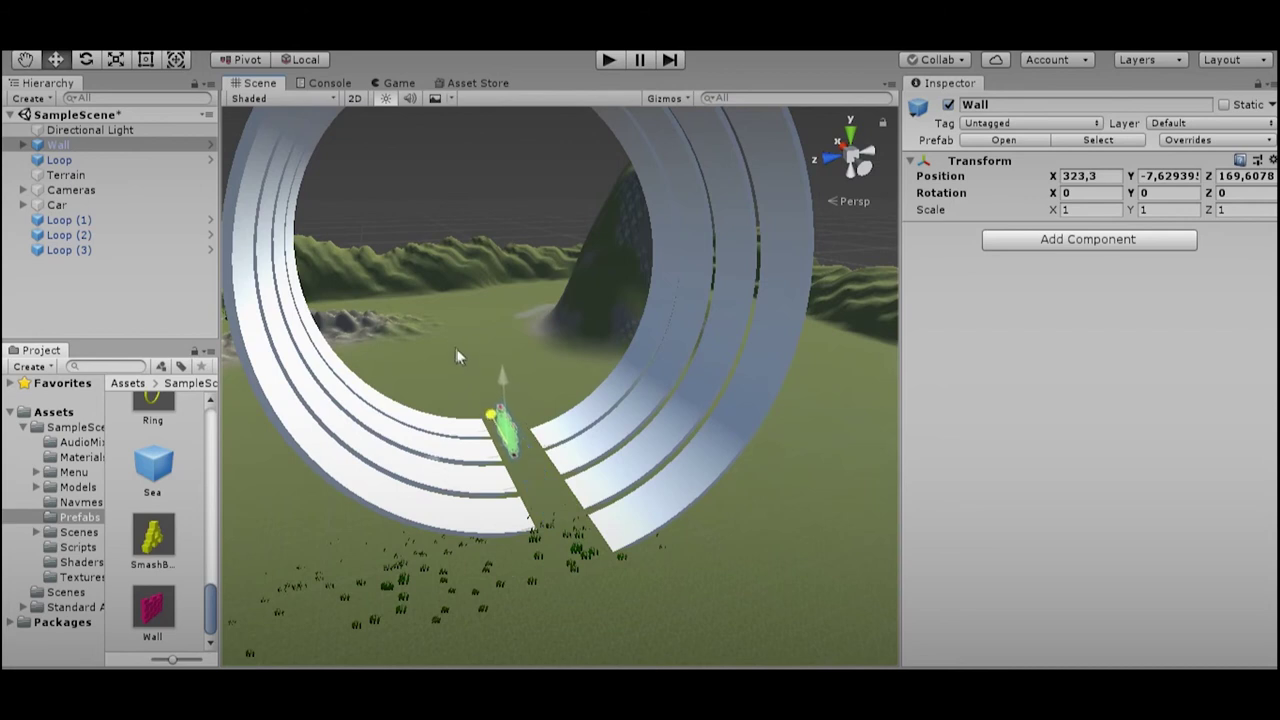
pyautogui.moveTo(432, 316)
pyautogui.keyDown('alt'); pyautogui.mouseDown()
pyautogui.moveTo(667, 473)
pyautogui.moveTo(425, 473)
pyautogui.moveTo(303, 550)
pyautogui.mouseUp(); pyautogui.keyUp('alt')
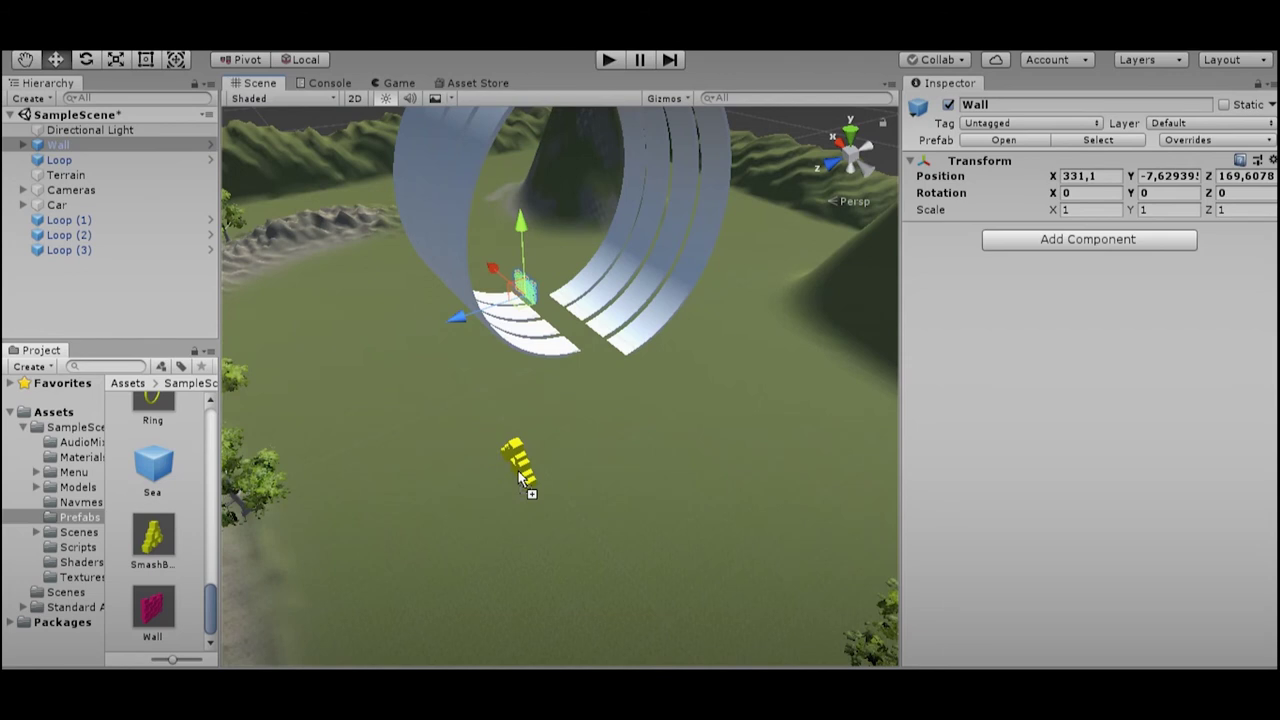
# Place a SmashBoxes obstacle on the grass before the loop, rotated 74.37° on Y
pyautogui.moveTo(519, 478); pyautogui.dragTo(520, 478)
pyautogui.press('e')
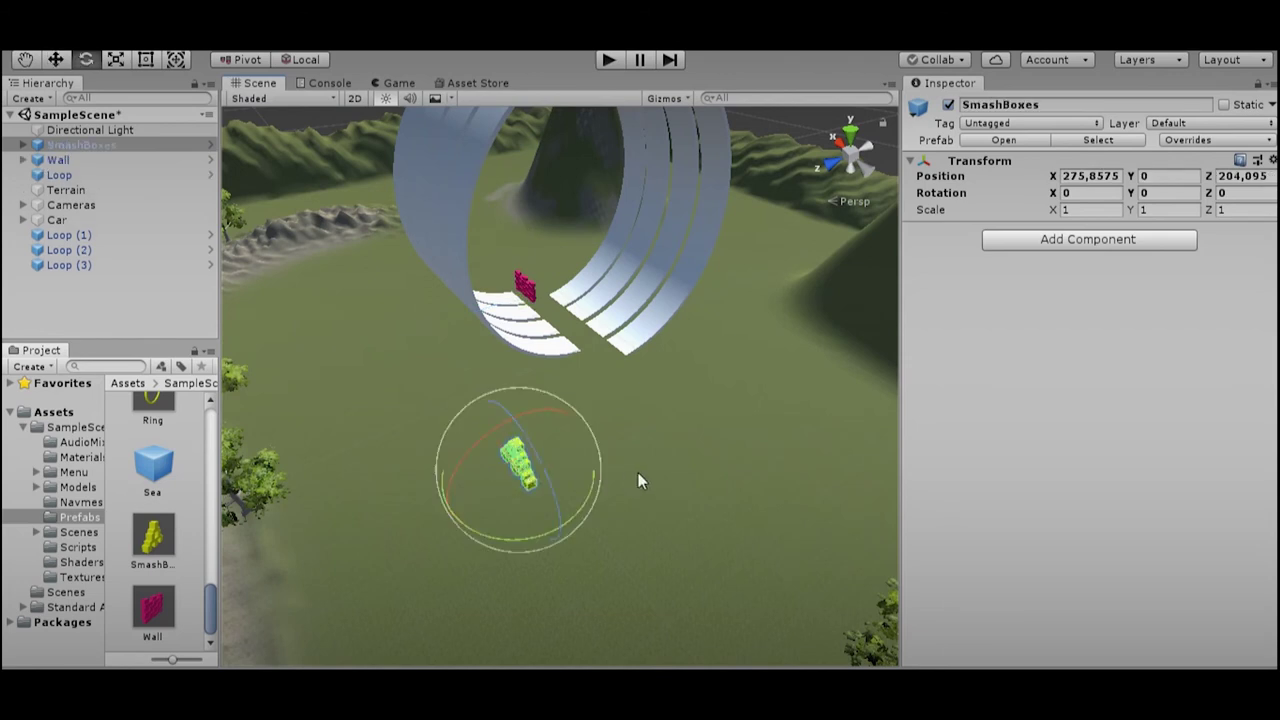
pyautogui.moveTo(585, 499)
pyautogui.mouseDown()
pyautogui.moveTo(390, 560)
pyautogui.moveTo(329, 557)
pyautogui.mouseUp()
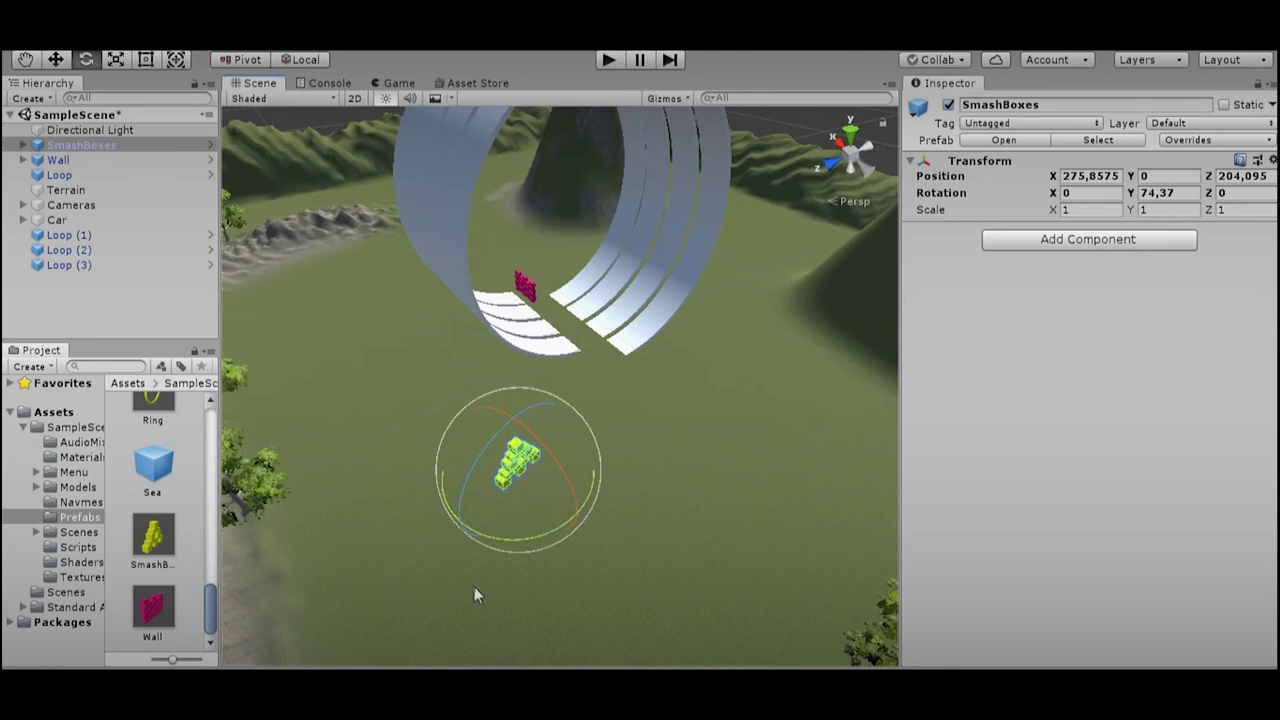